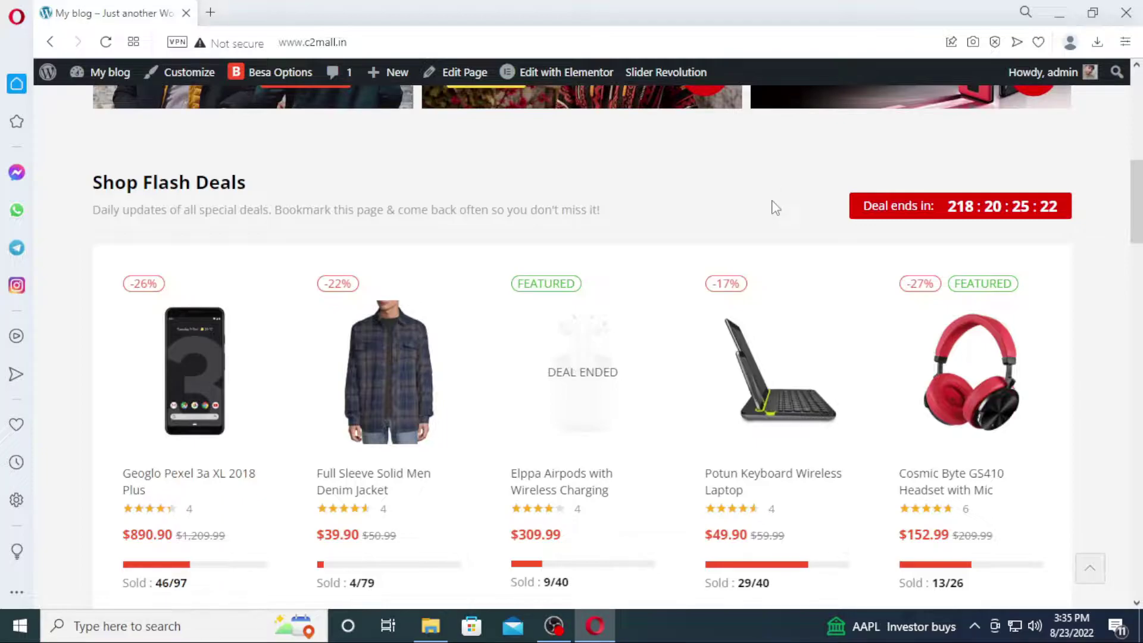
# Step: Look through the store's front page, including the banners, flash deals and featured product sections
pyautogui.scroll(8, 751, 212)
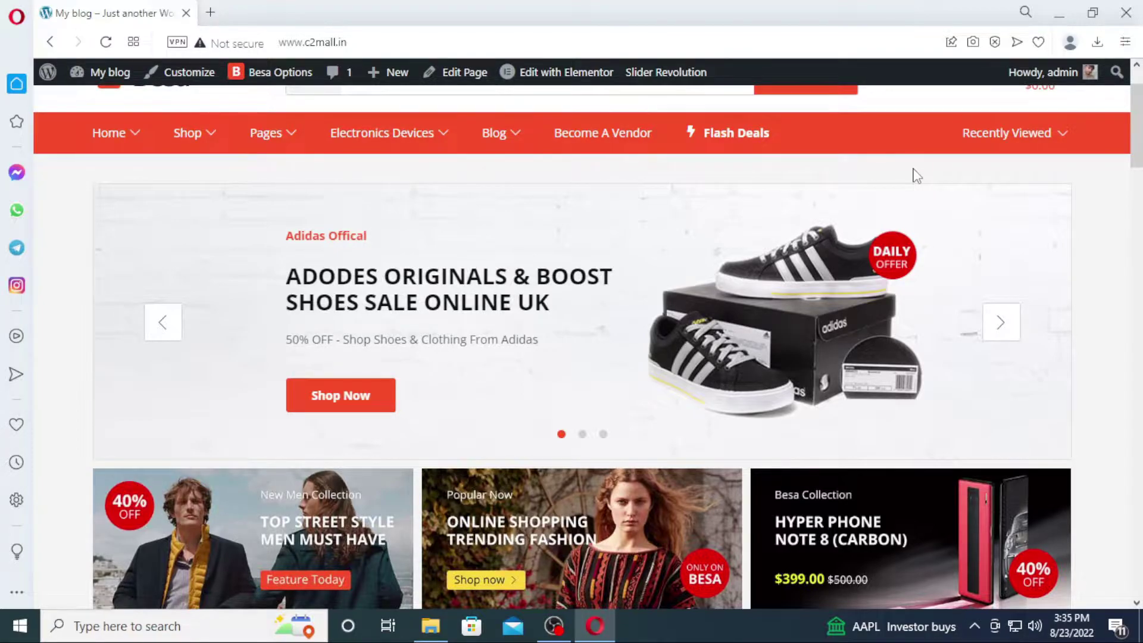
pyautogui.scroll(2, 917, 178)
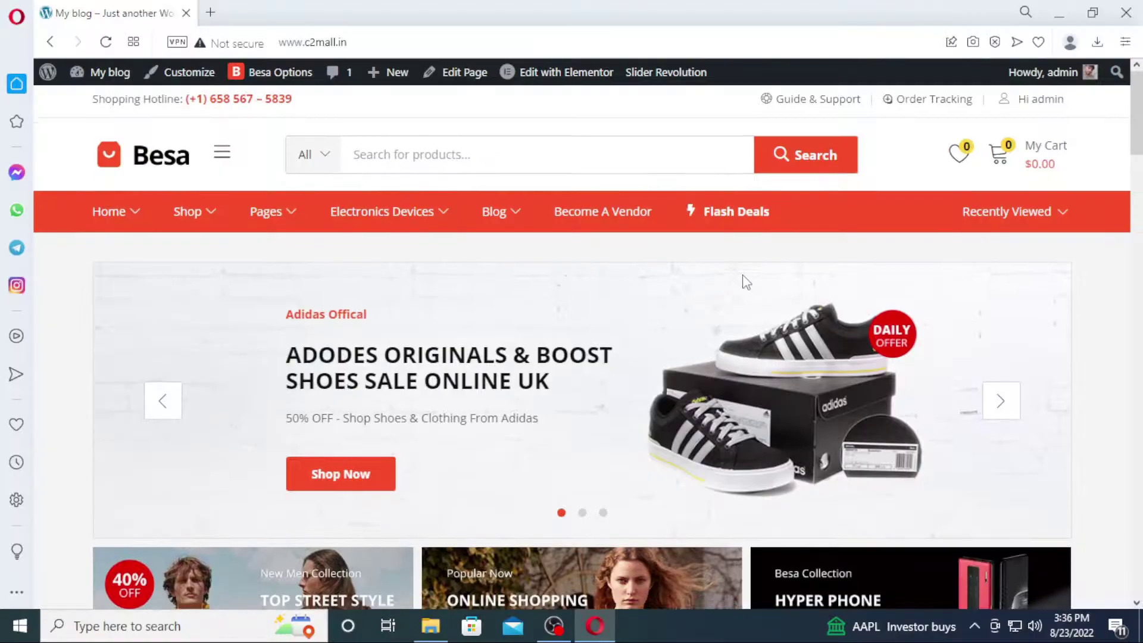
pyautogui.scroll(-8, 779, 359)
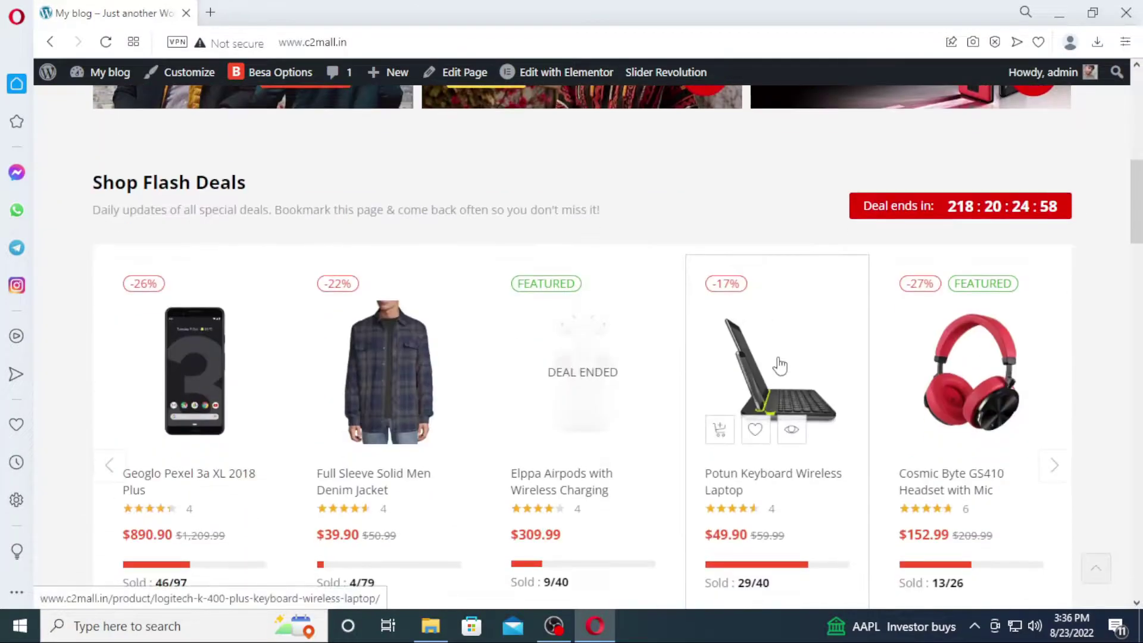
pyautogui.scroll(-4, 684, 416)
pyautogui.scroll(-7, 676, 437)
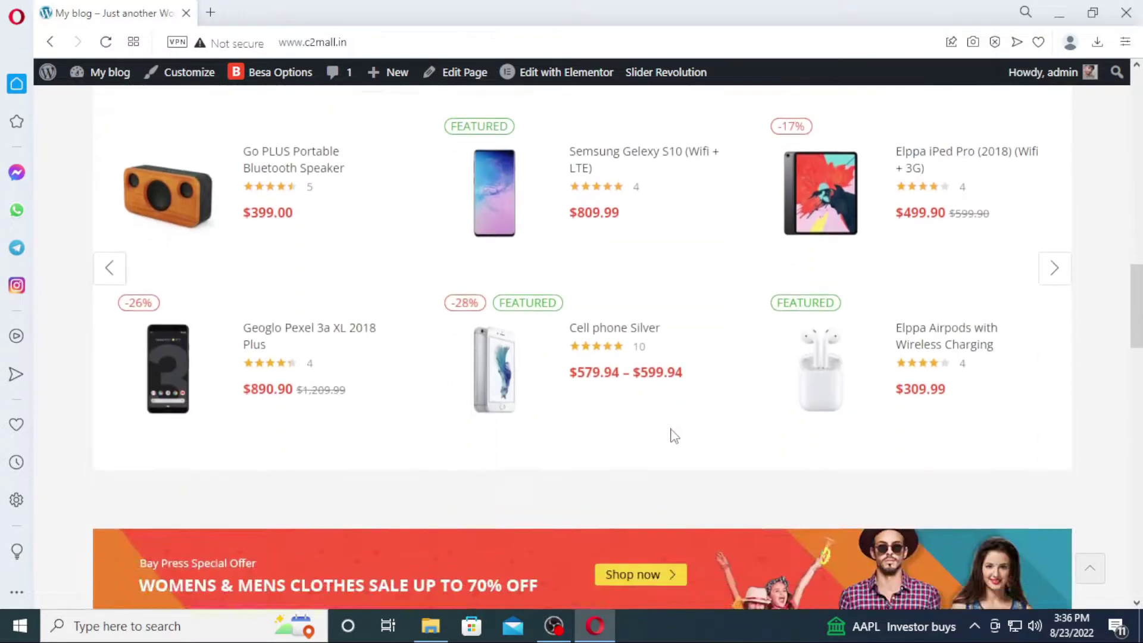
pyautogui.scroll(15, 655, 434)
pyautogui.scroll(3, 649, 438)
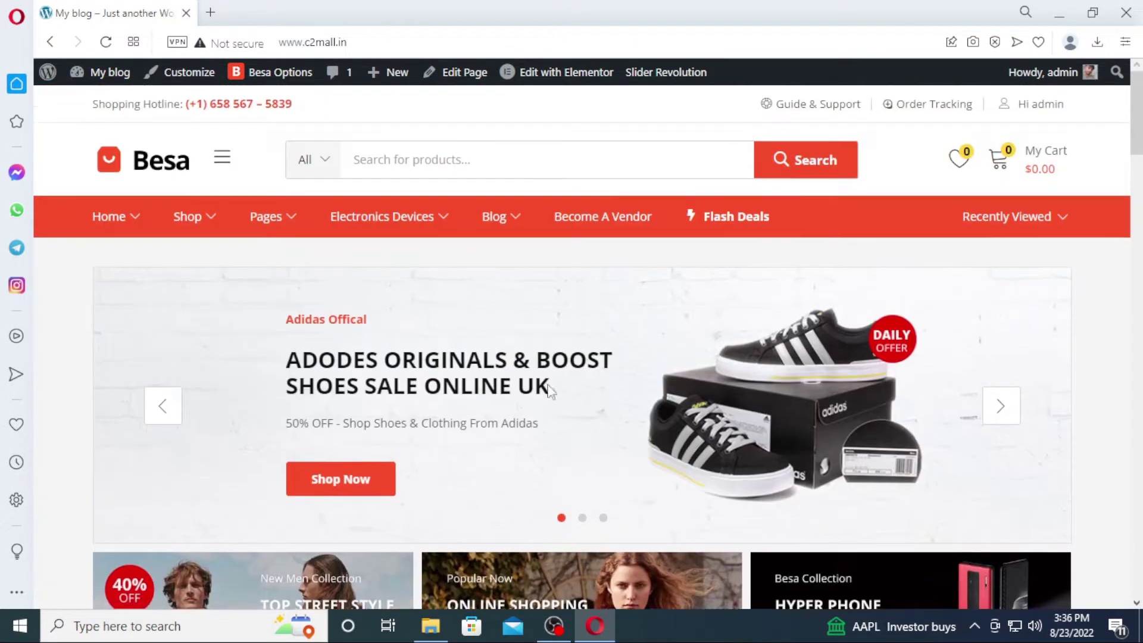
# Step: Open the WordPress dashboard and review the WooCommerce orders list
pyautogui.click(103, 97)
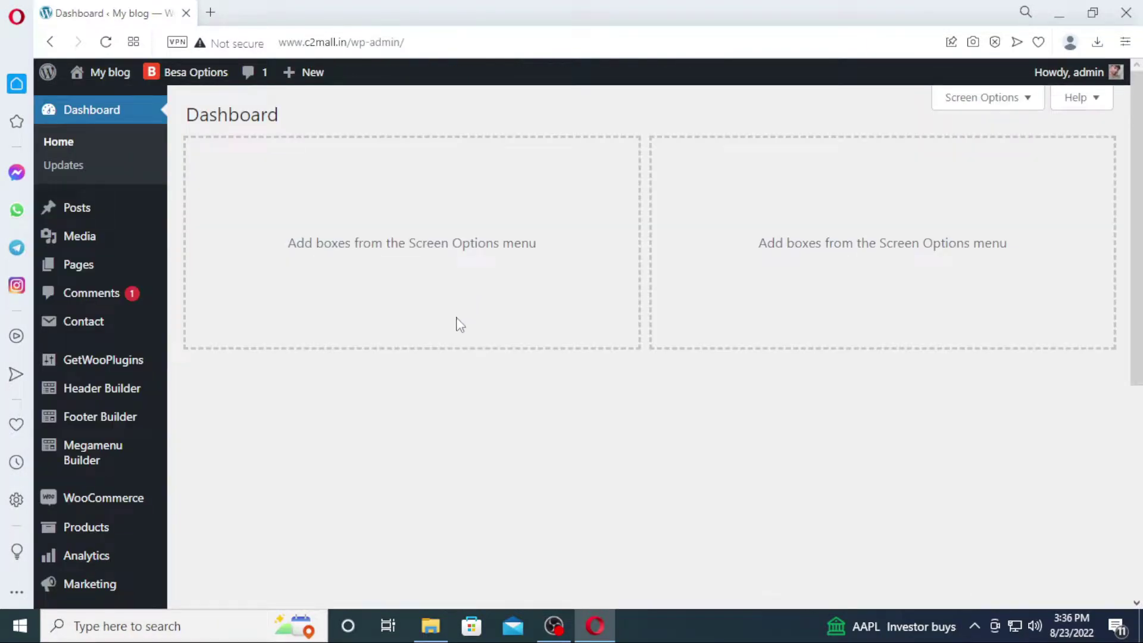
pyautogui.scroll(-3, 460, 325)
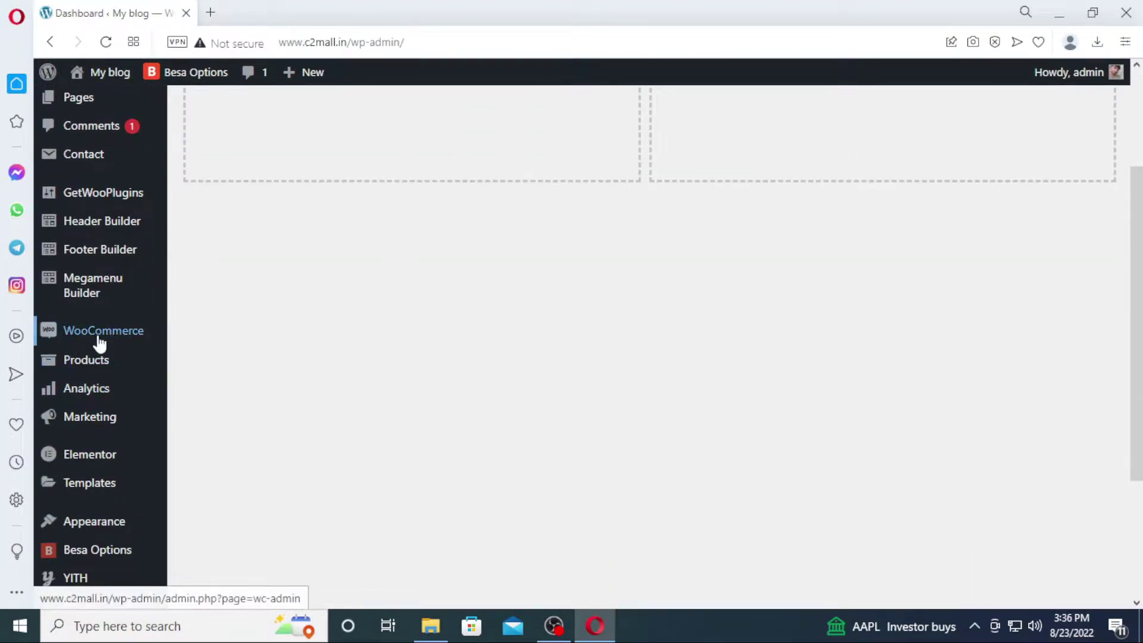
pyautogui.moveTo(98, 334)
pyautogui.click(207, 362)
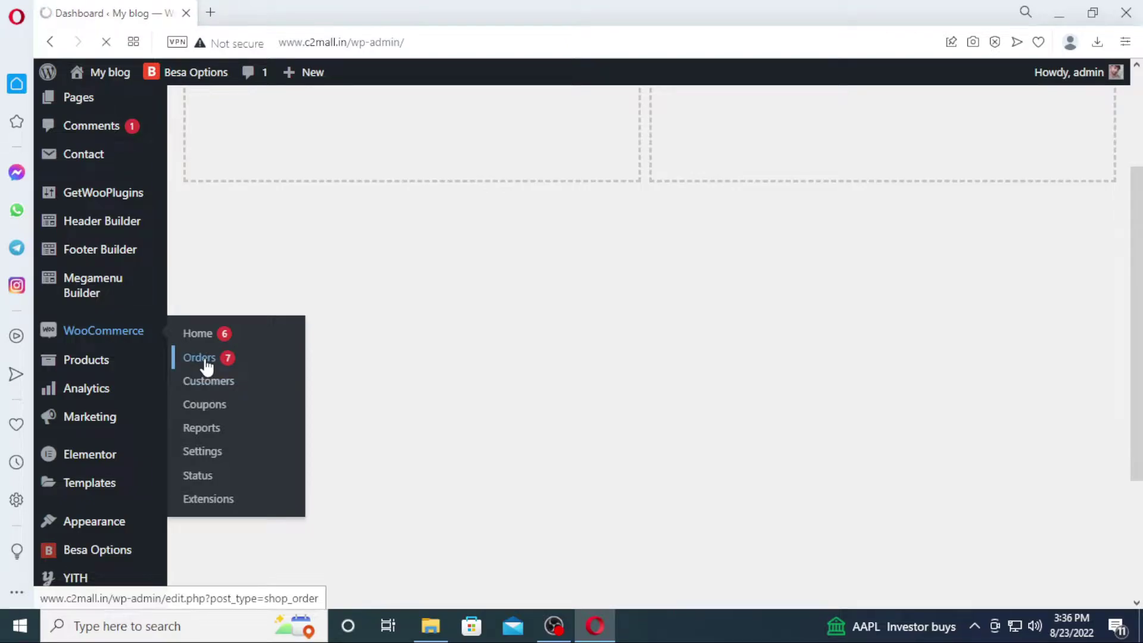
pyautogui.scroll(-10, 599, 294)
pyautogui.scroll(10, 613, 342)
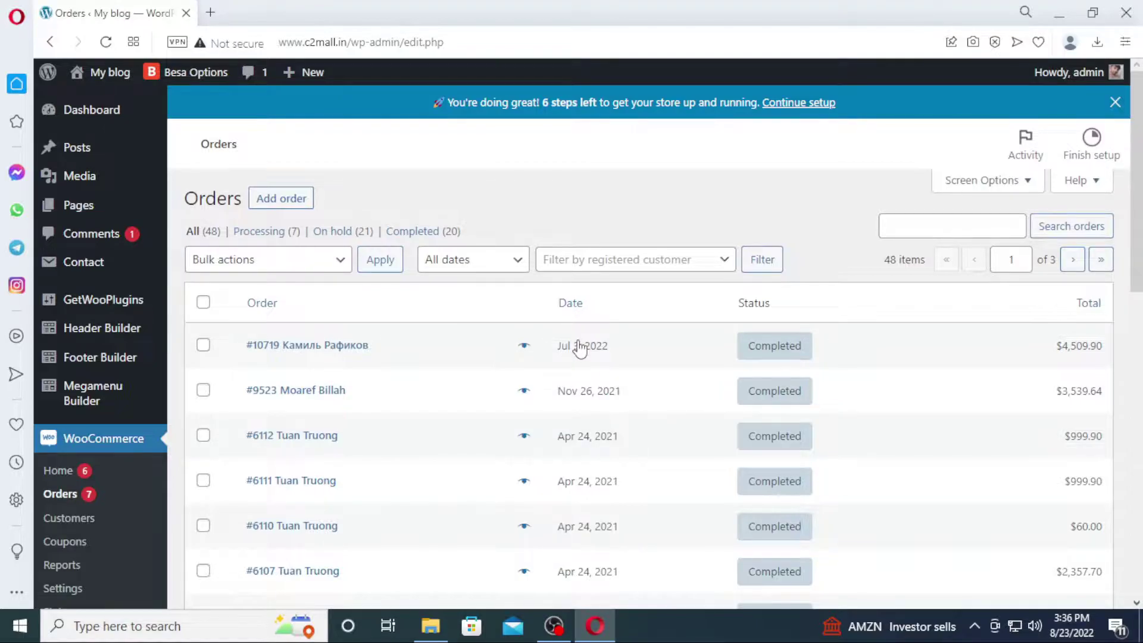
# Step: Open the list of all products in the store and review its entries
pyautogui.scroll(-2, 417, 441)
pyautogui.scroll(-2, 350, 420)
pyautogui.moveTo(89, 418)
pyautogui.click(213, 421)
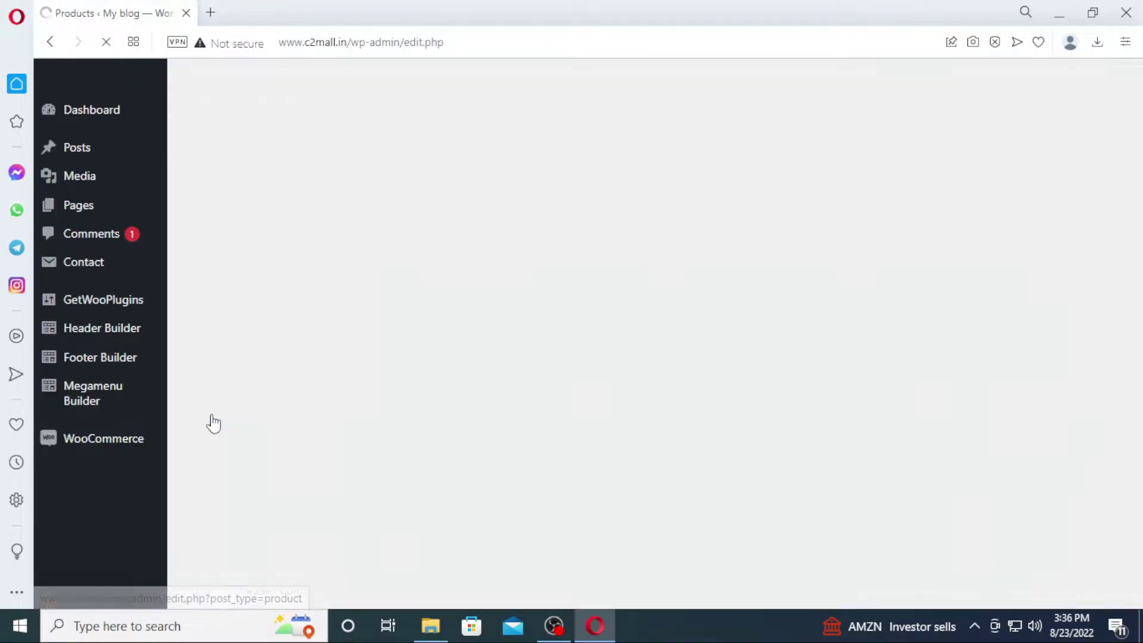
pyautogui.scroll(-2, 667, 352)
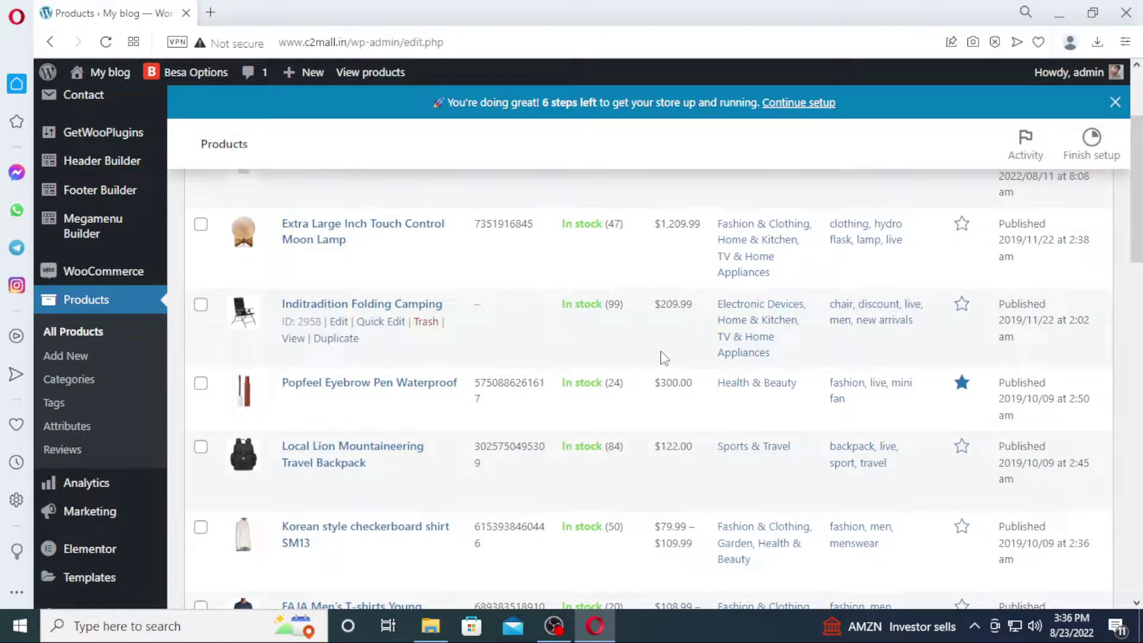
pyautogui.scroll(3, 680, 280)
pyautogui.scroll(-3, 674, 276)
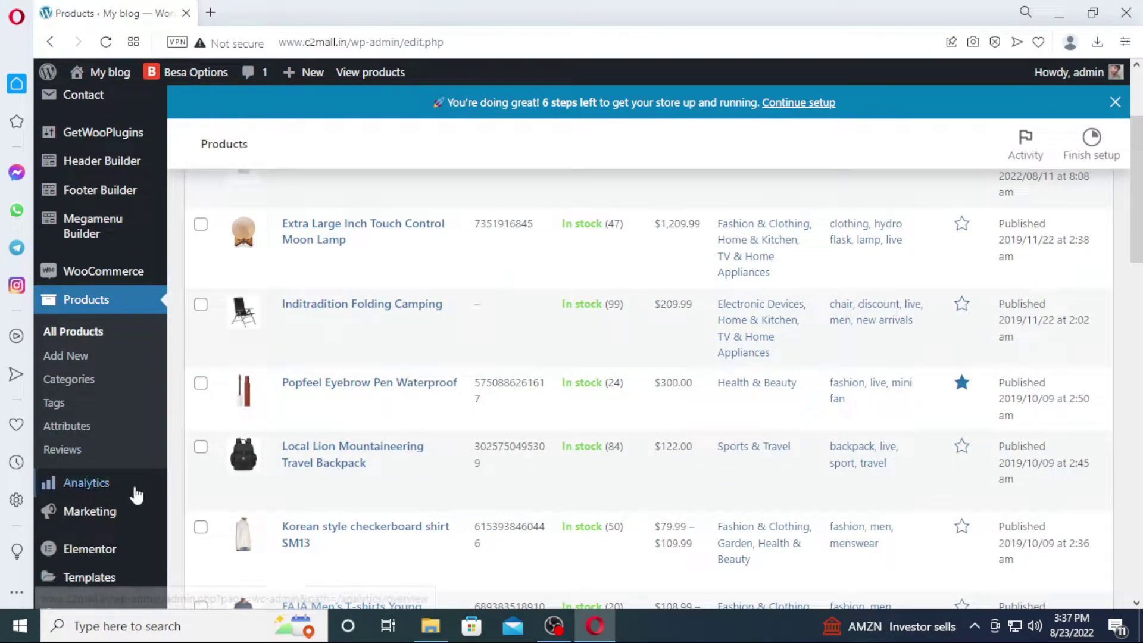
# Step: Search the web for makaz in a new browser tab and open the makaz.in site
pyautogui.click(212, 13)
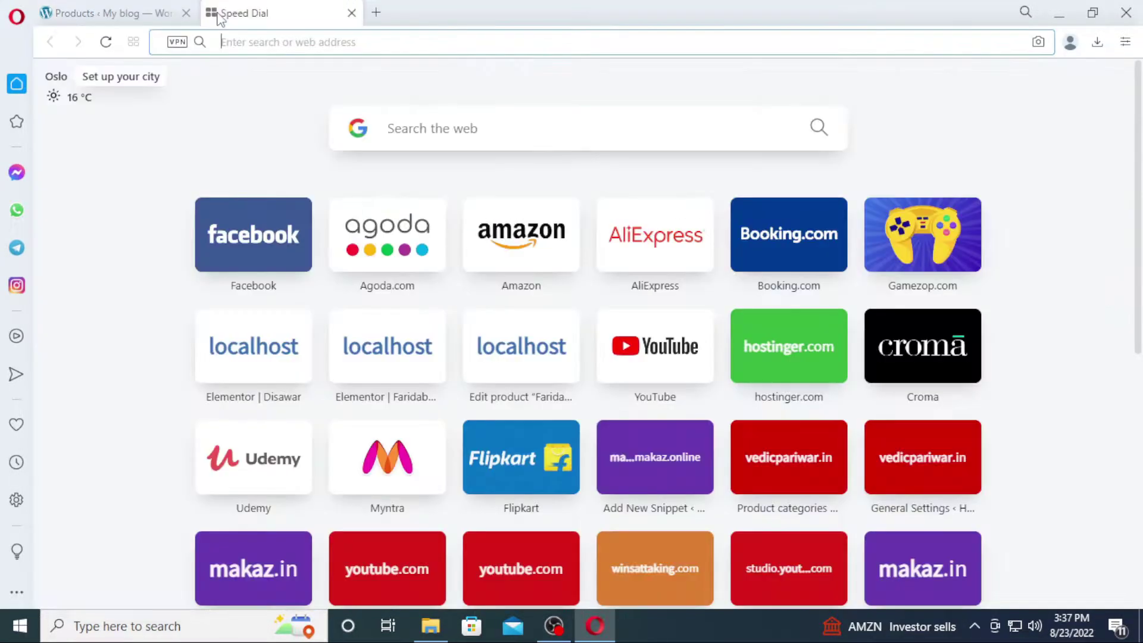
pyautogui.click(393, 131)
pyautogui.write('makaz')
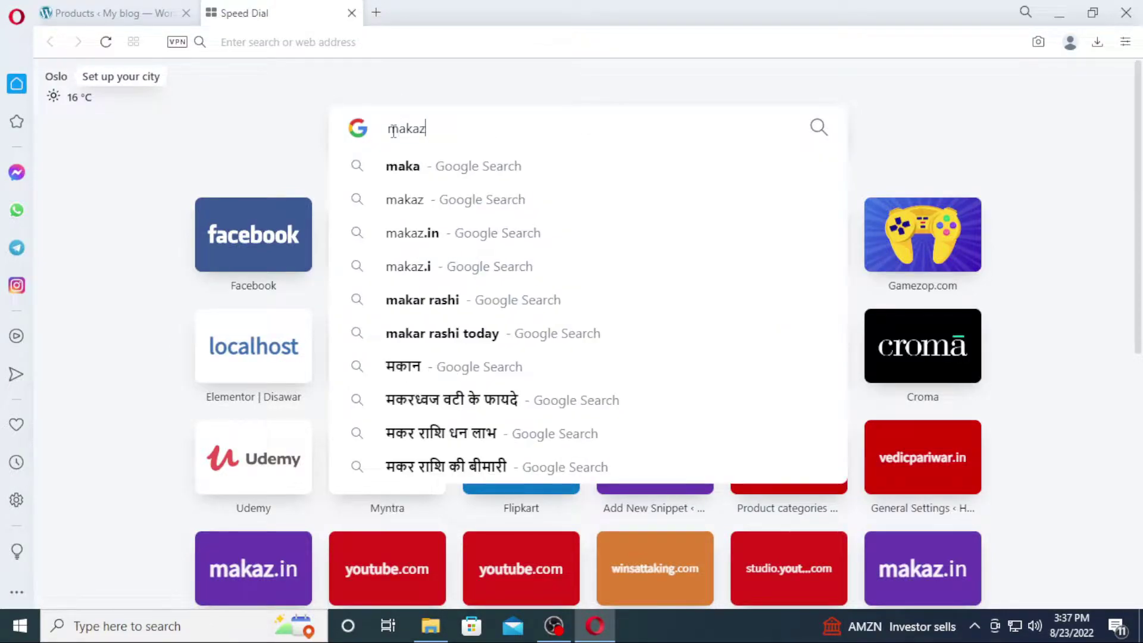
pyautogui.press('Return')
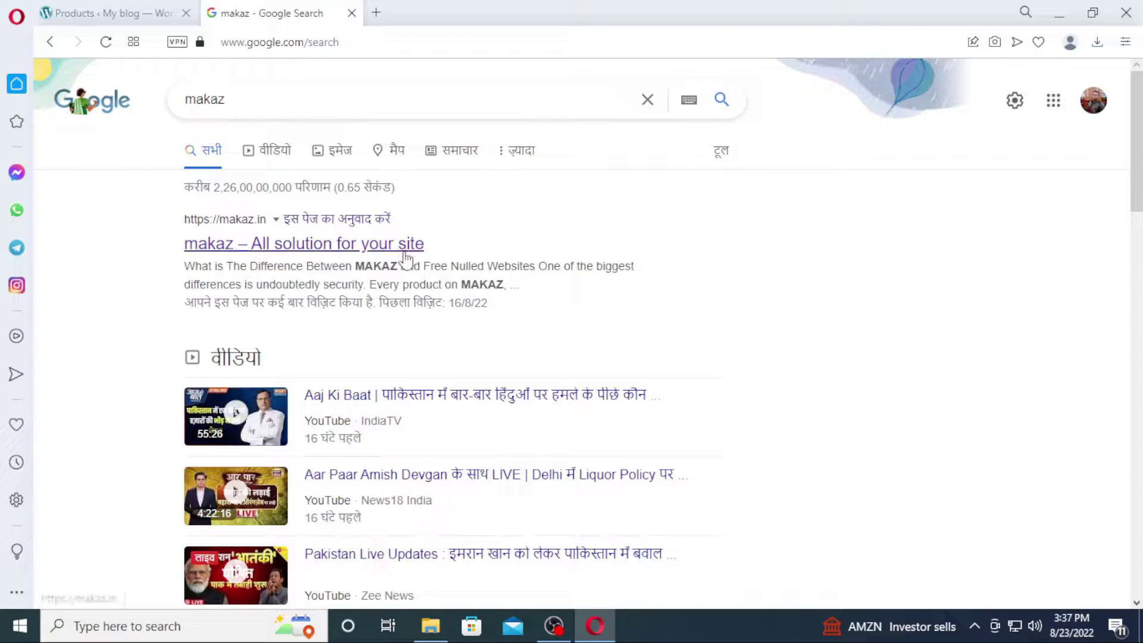
pyautogui.click(335, 252)
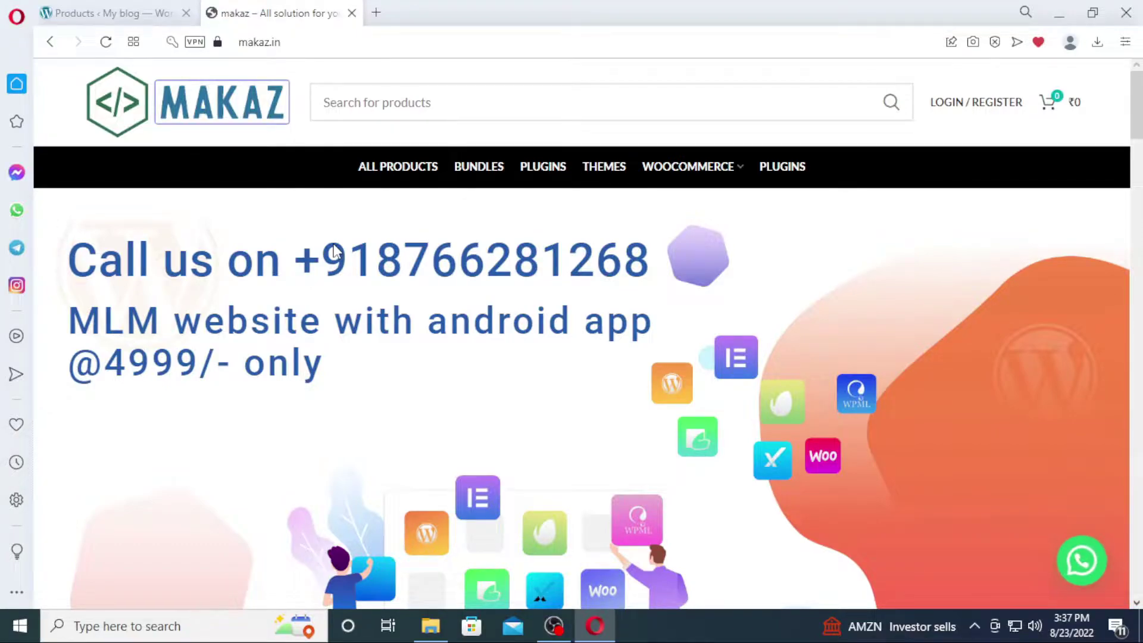
# Step: Browse the themes and plugins offered on the makaz.in home page
pyautogui.scroll(-20, 218, 271)
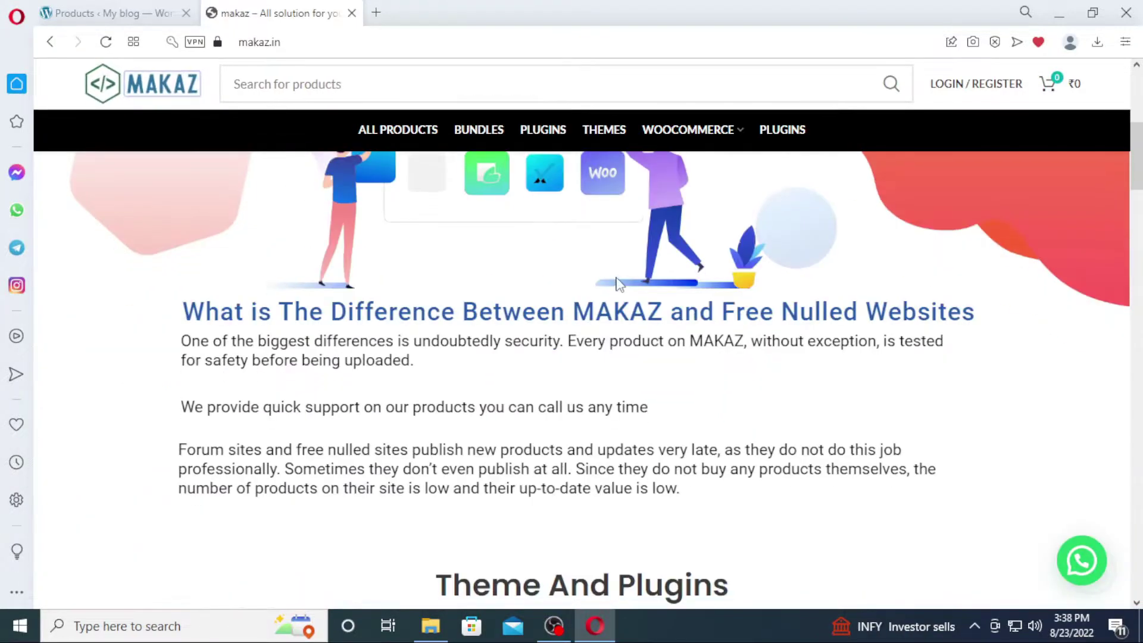
pyautogui.scroll(-18, 619, 284)
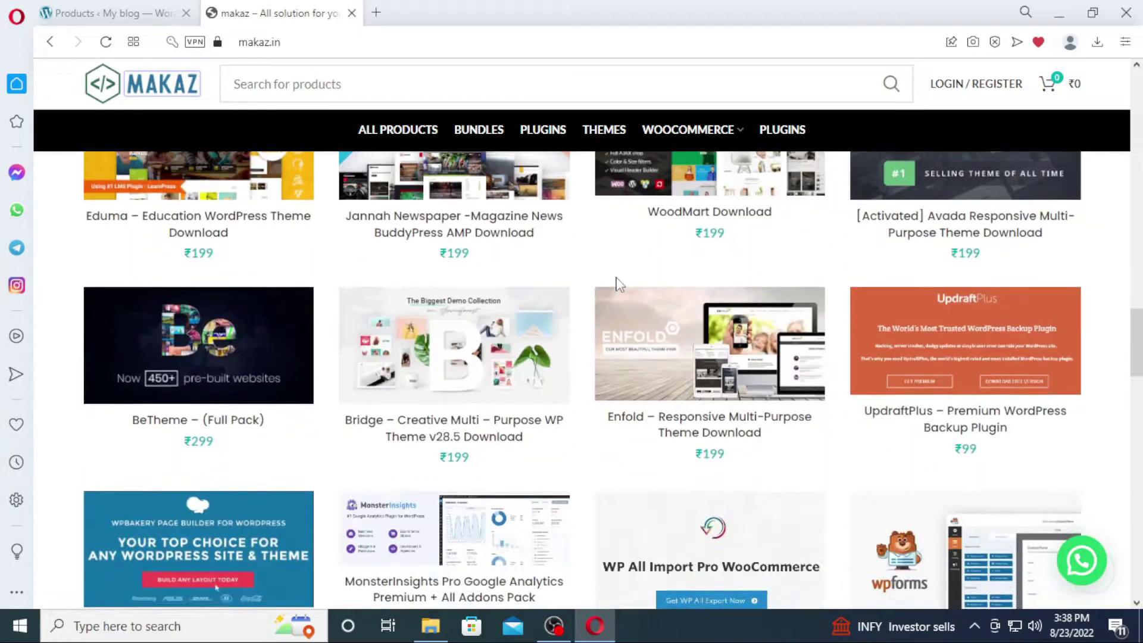
pyautogui.scroll(-13, 619, 290)
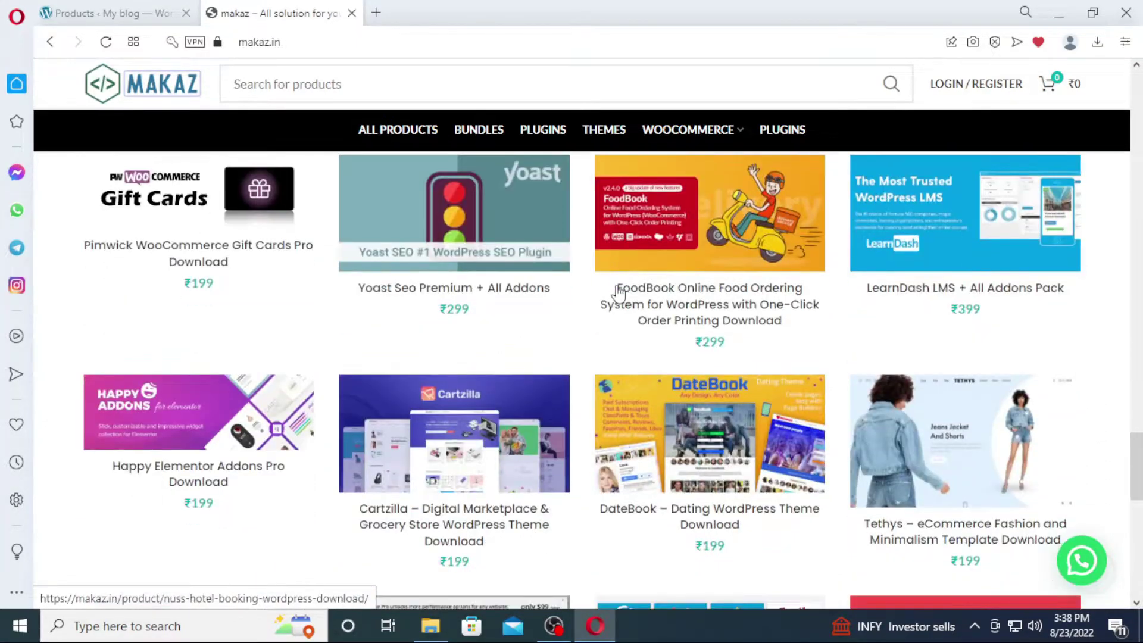
pyautogui.scroll(20, 409, 321)
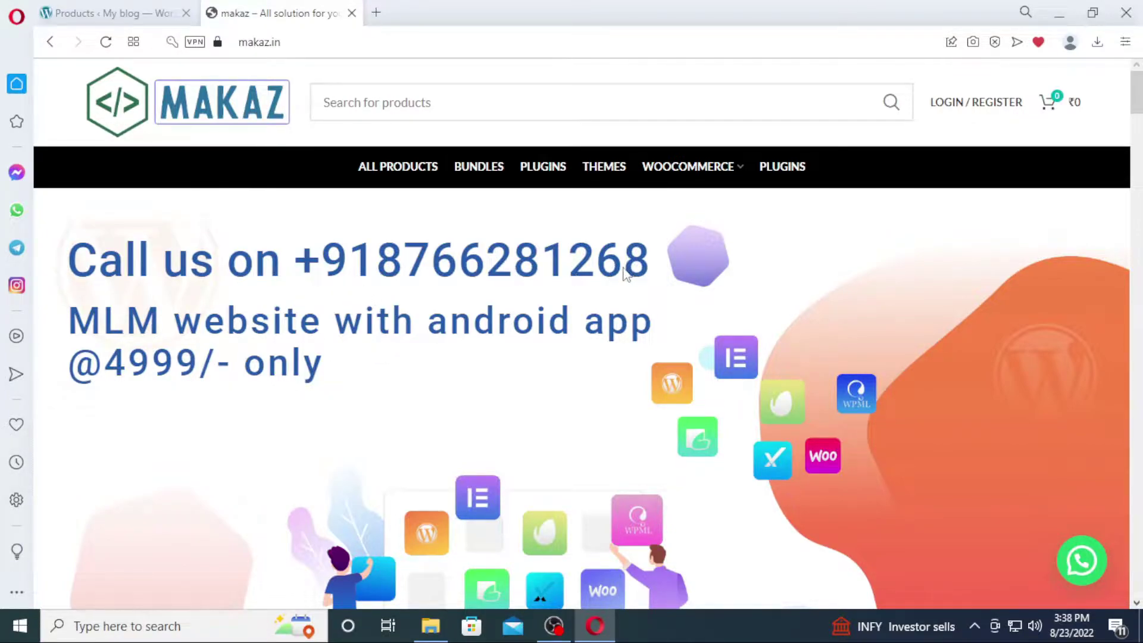
pyautogui.hotkey('alt', 'Left')
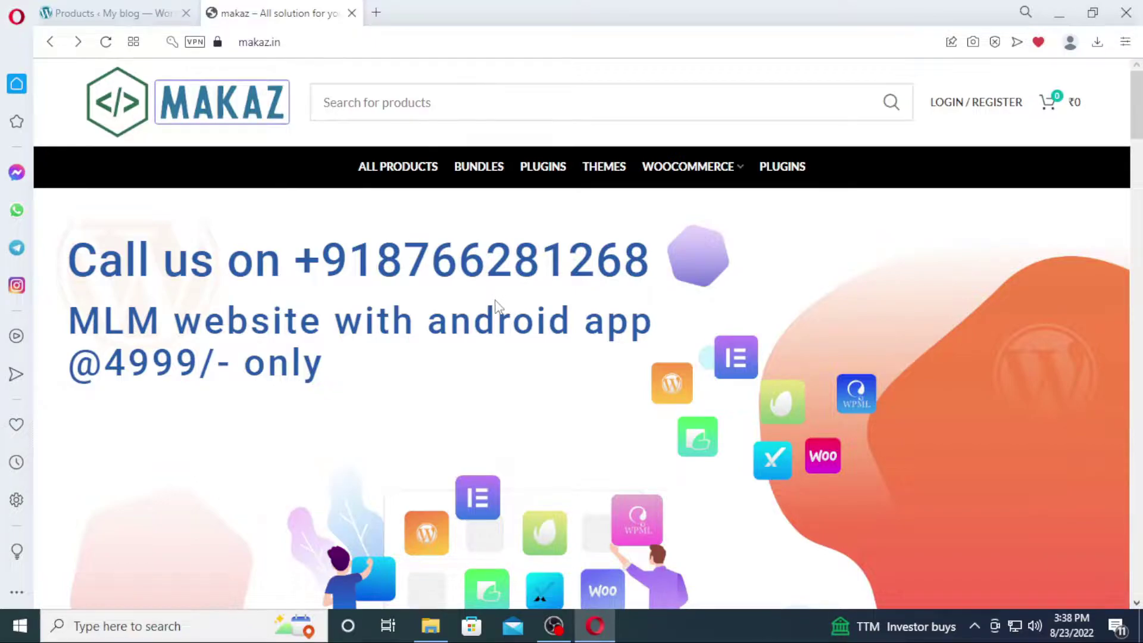
# Step: Search the makaz.in products for import and open the All-in-one WooCommerce Import Export Suite page
pyautogui.click(384, 111)
pyautogui.write('import')
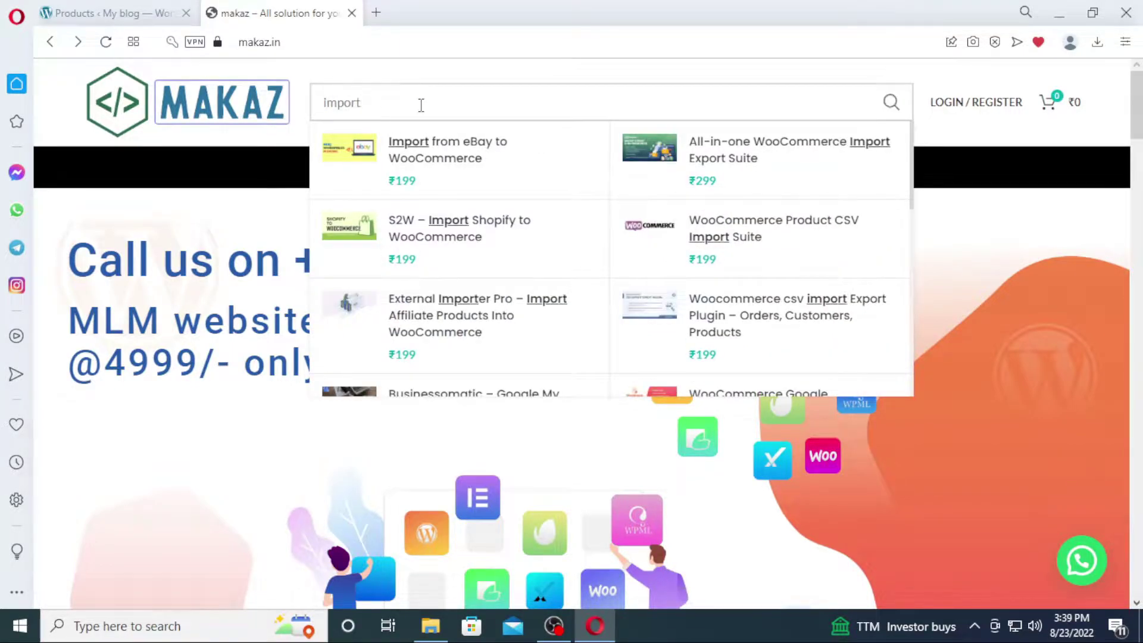
pyautogui.click(723, 157)
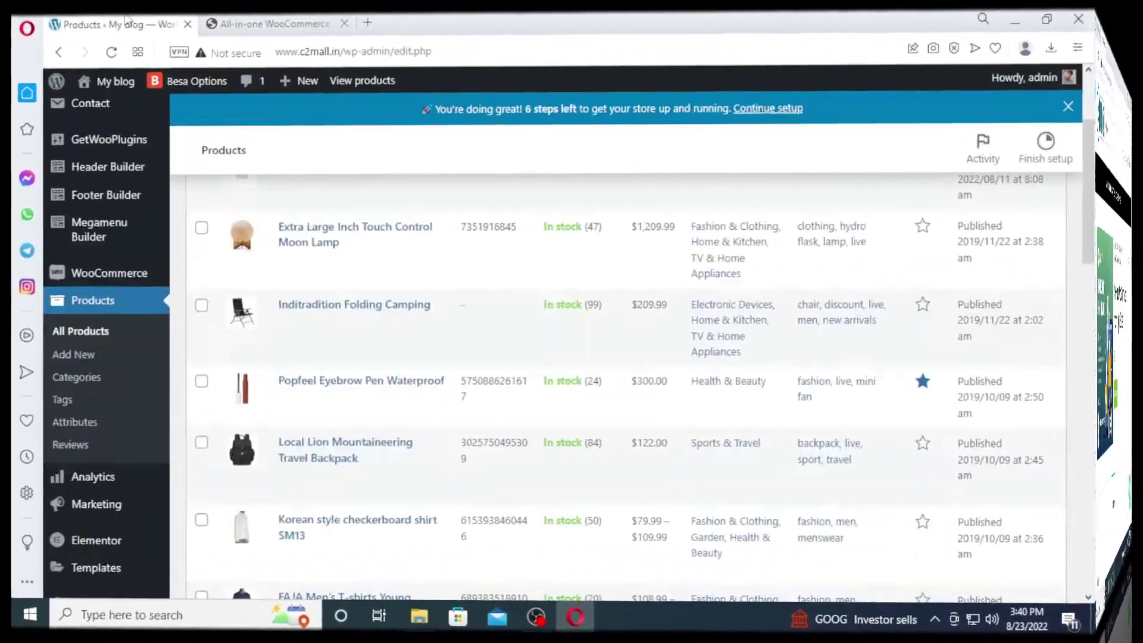
# Step: Return to the WordPress admin, start a plugin upload and browse to New folder on the Desktop for its file
pyautogui.scroll(-6, 133, 416)
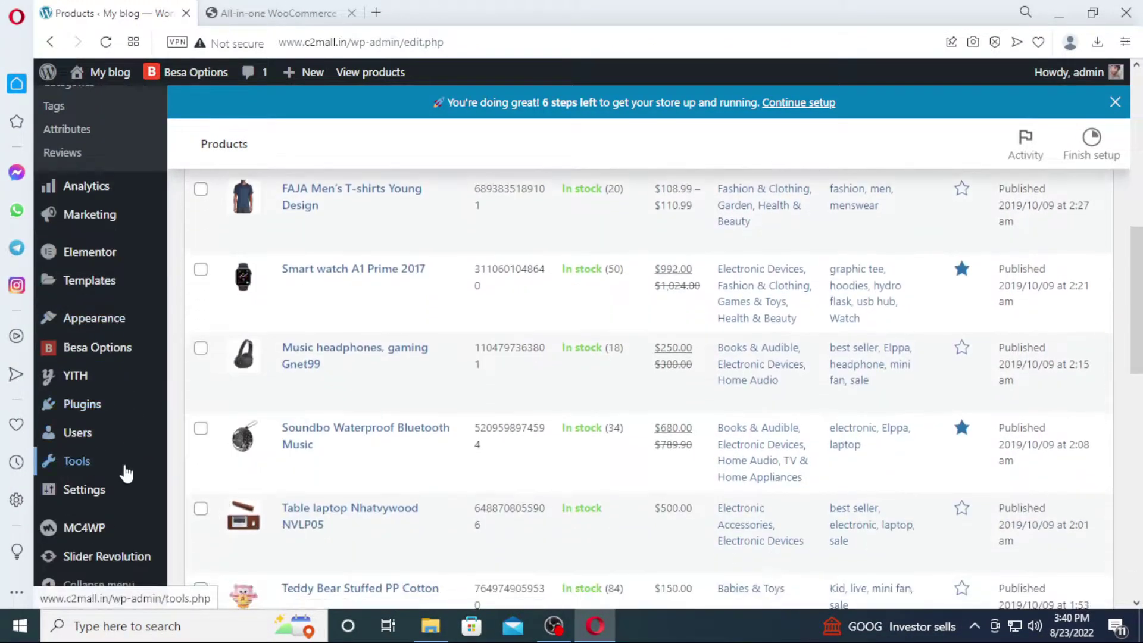
pyautogui.moveTo(82, 404)
pyautogui.click(197, 435)
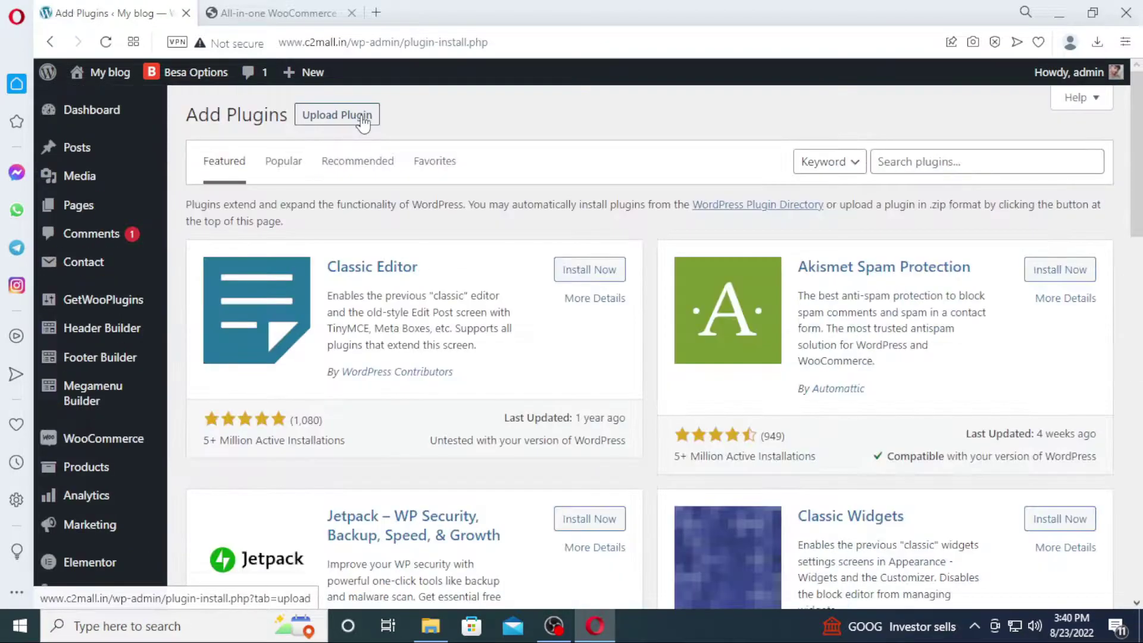
pyautogui.click(363, 120)
pyautogui.click(544, 269)
pyautogui.click(91, 179)
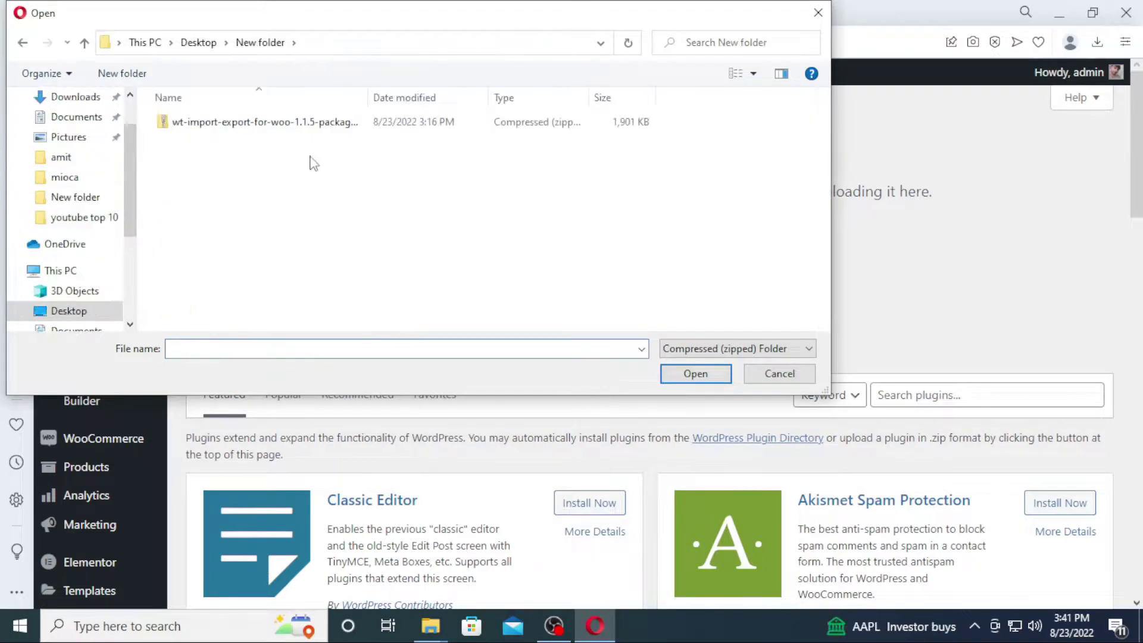
# Step: Extract the wt-import-export-for-woo-1.1.5-package-dtzpfs archive into the same folder
pyautogui.click(305, 128)
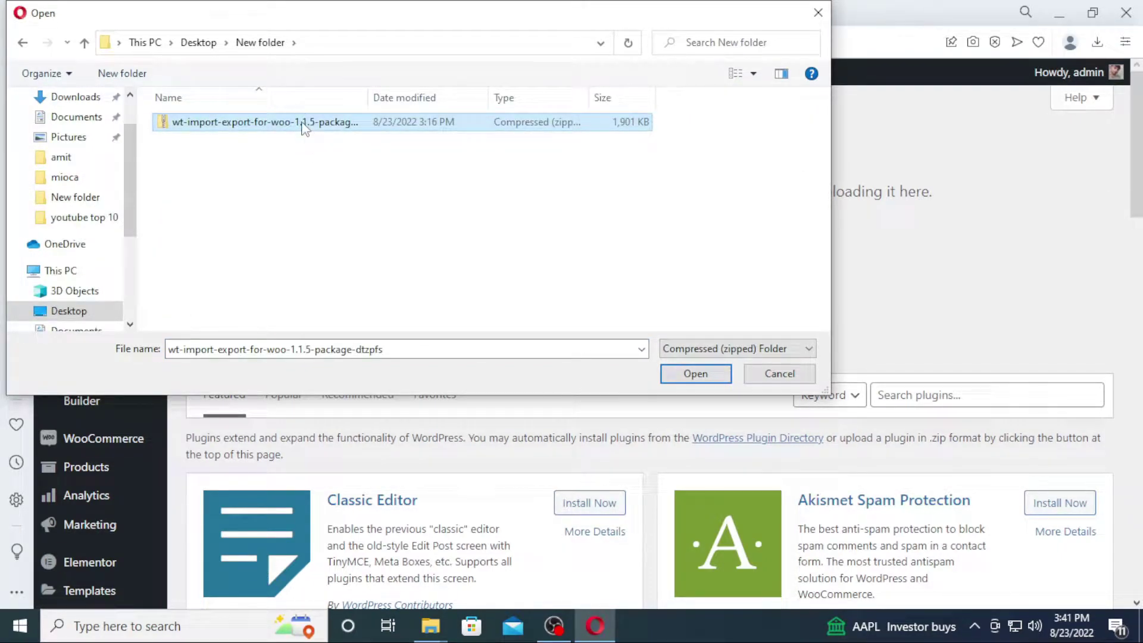
pyautogui.rightClick(305, 128)
pyautogui.click(388, 223)
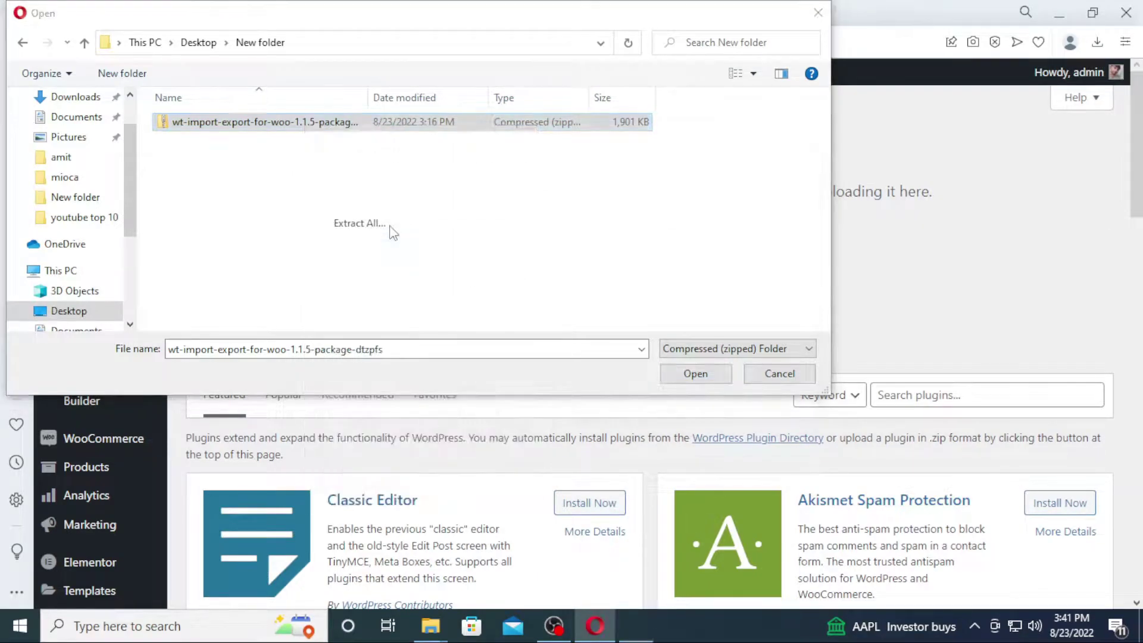
pyautogui.click(722, 474)
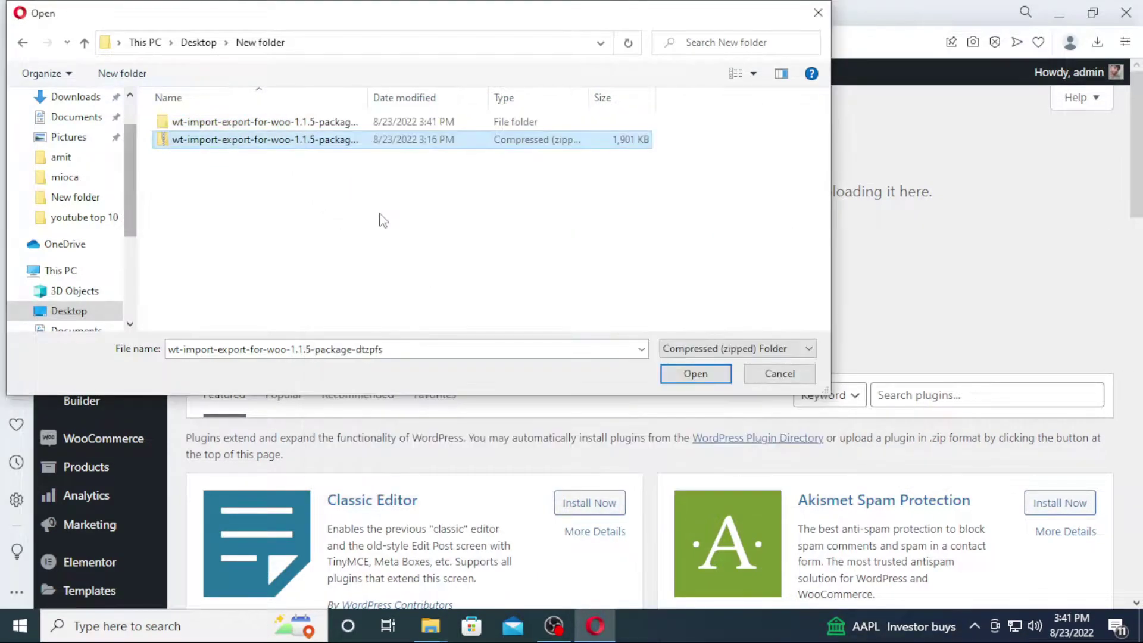
# Step: Upload wt-import-export-for-woo-1.1.5.zip from the extracted package folder and install it as a plugin
pyautogui.click(282, 126)
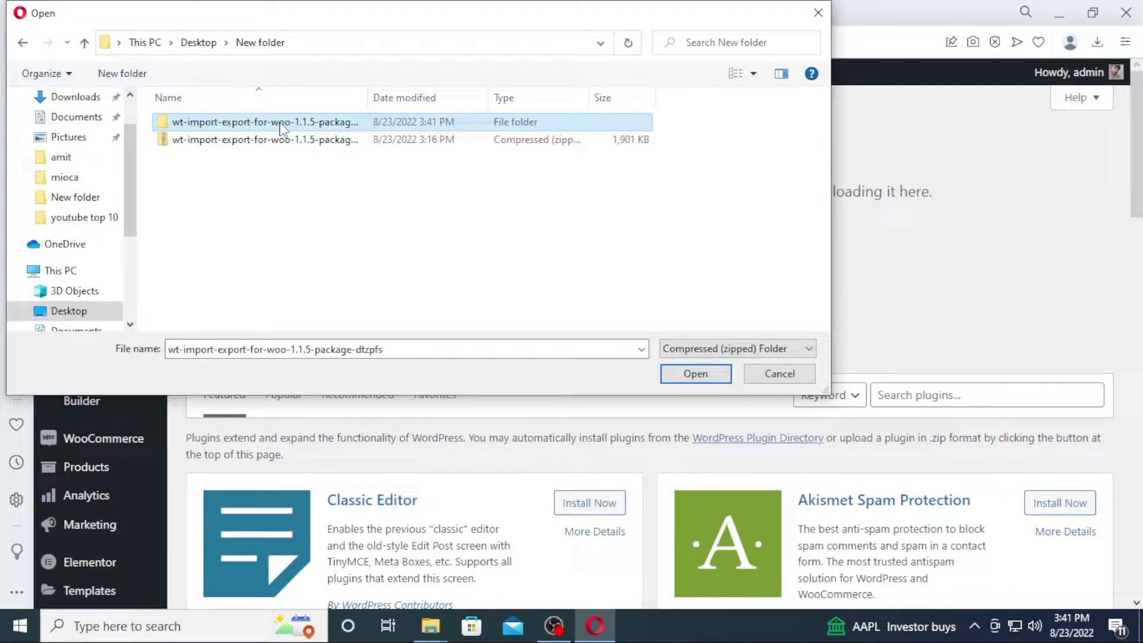
pyautogui.doubleClick(282, 126)
pyautogui.click(266, 127)
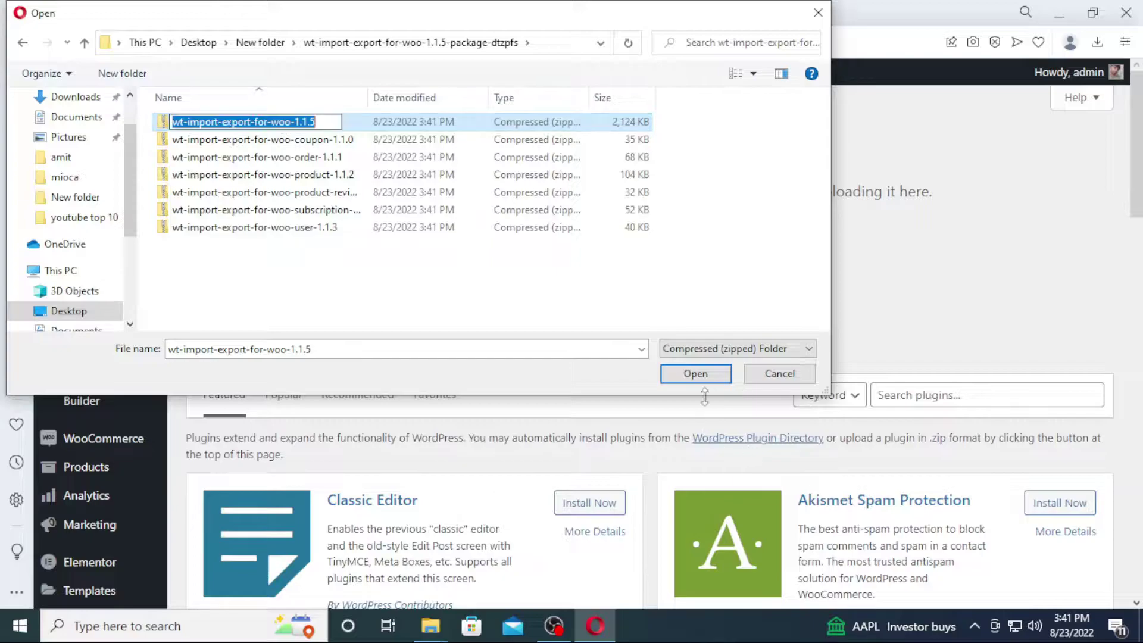
pyautogui.click(696, 373)
pyautogui.click(764, 274)
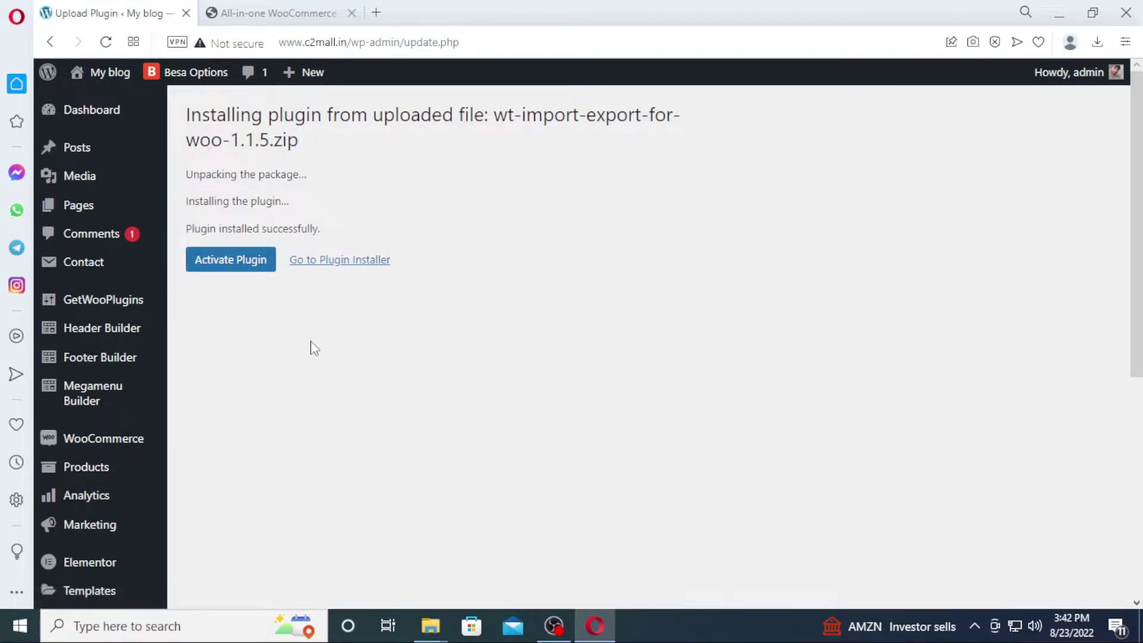
# Step: Activate the uploaded import-export plugin and review its entry among the installed plugins
pyautogui.click(244, 270)
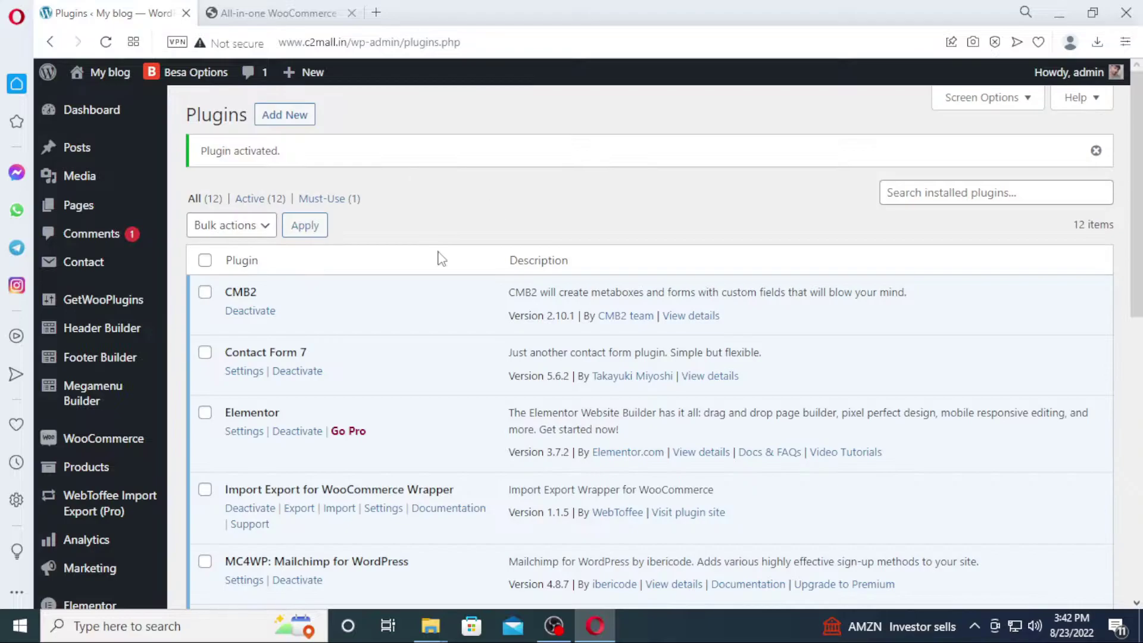
pyautogui.scroll(-3, 413, 178)
pyautogui.scroll(3, 283, 149)
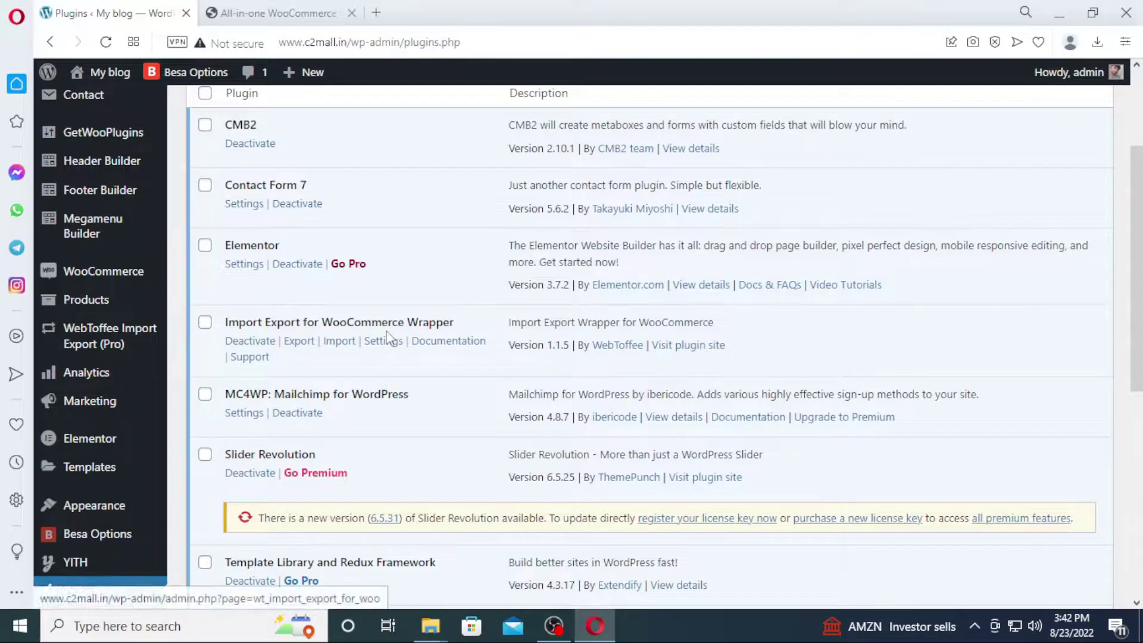
pyautogui.moveTo(101, 346)
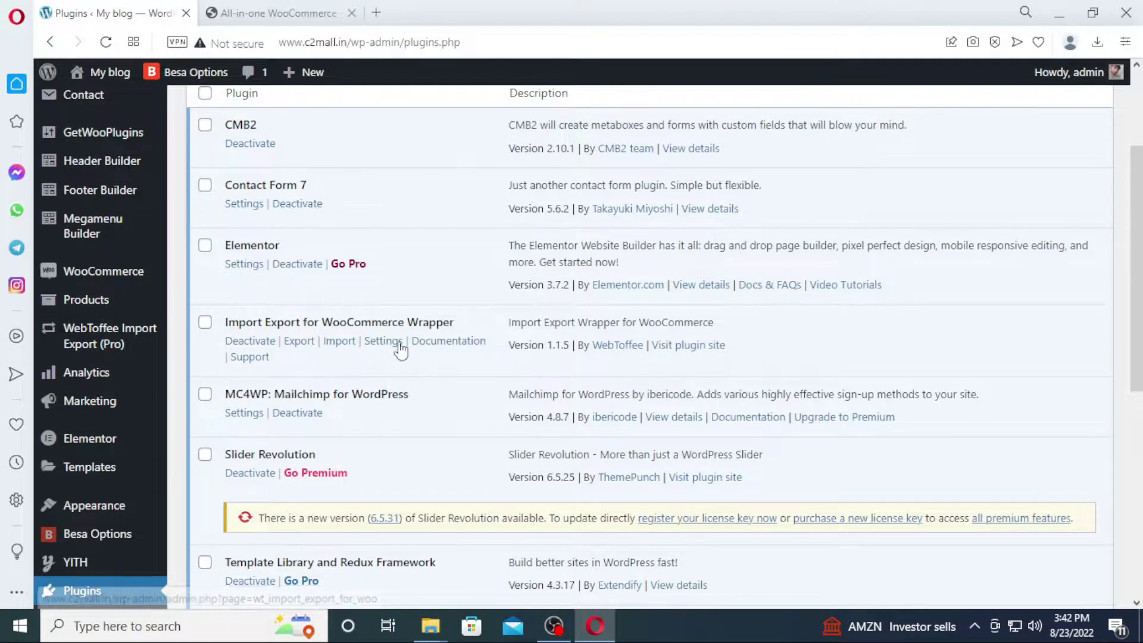
# Step: Open the documentation of the Import Export for WooCommerce Wrapper plugin and look over its topics
pyautogui.click(439, 348)
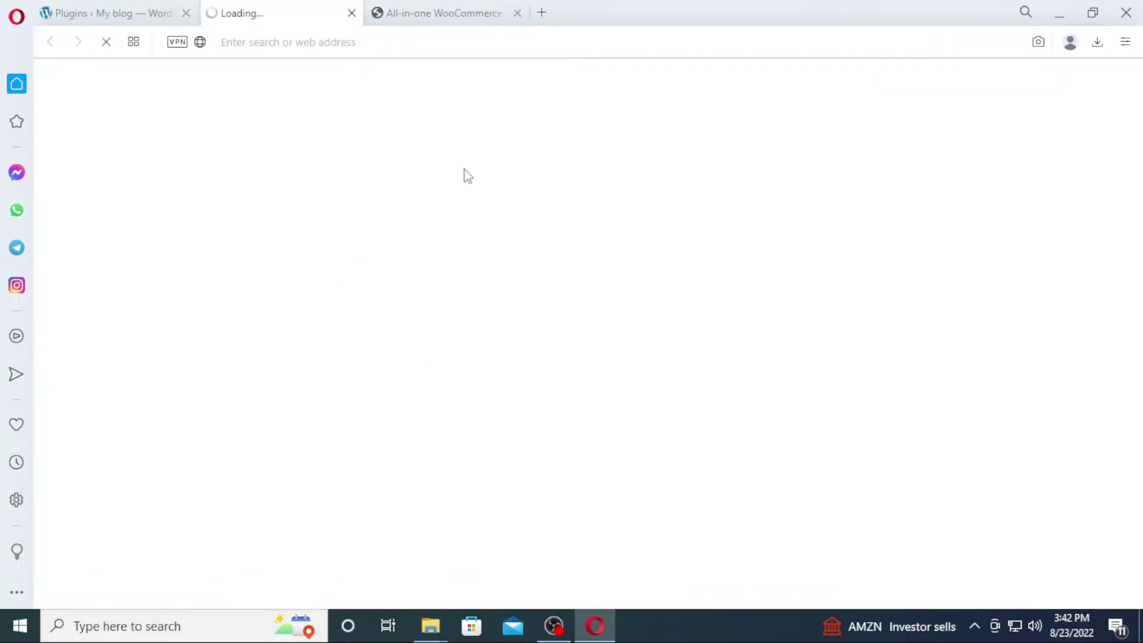
pyautogui.scroll(-3, 684, 273)
pyautogui.scroll(2, 679, 332)
pyautogui.scroll(2, 671, 334)
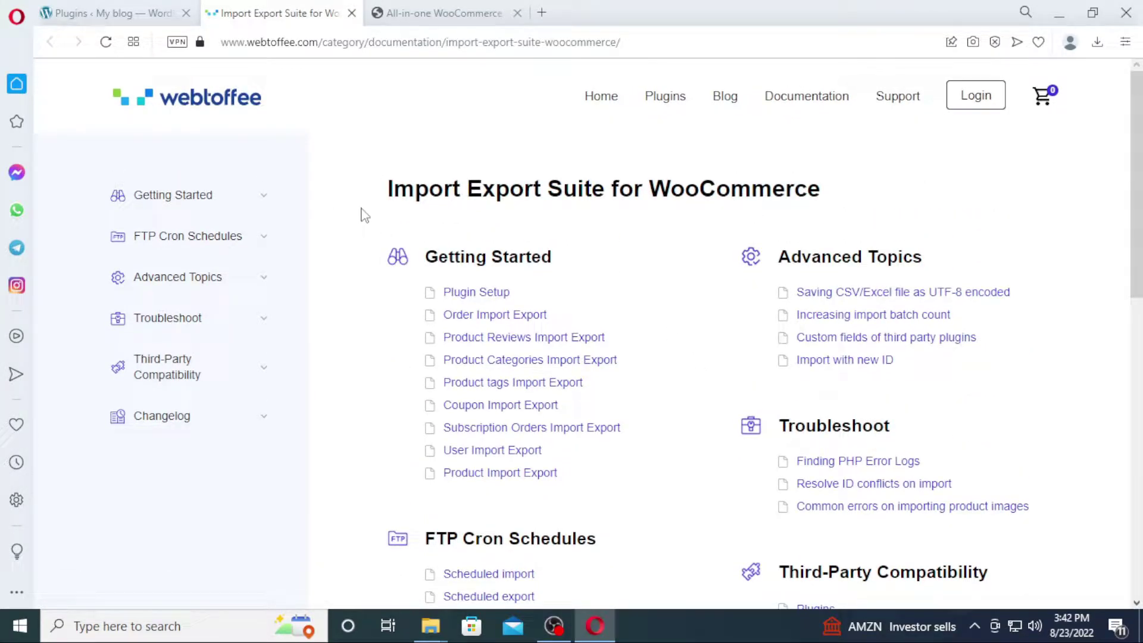
# Step: Return to the WordPress admin and set the default import batch count to 100 in WebToffee Import Export (Pro)'s general settings
pyautogui.click(107, 13)
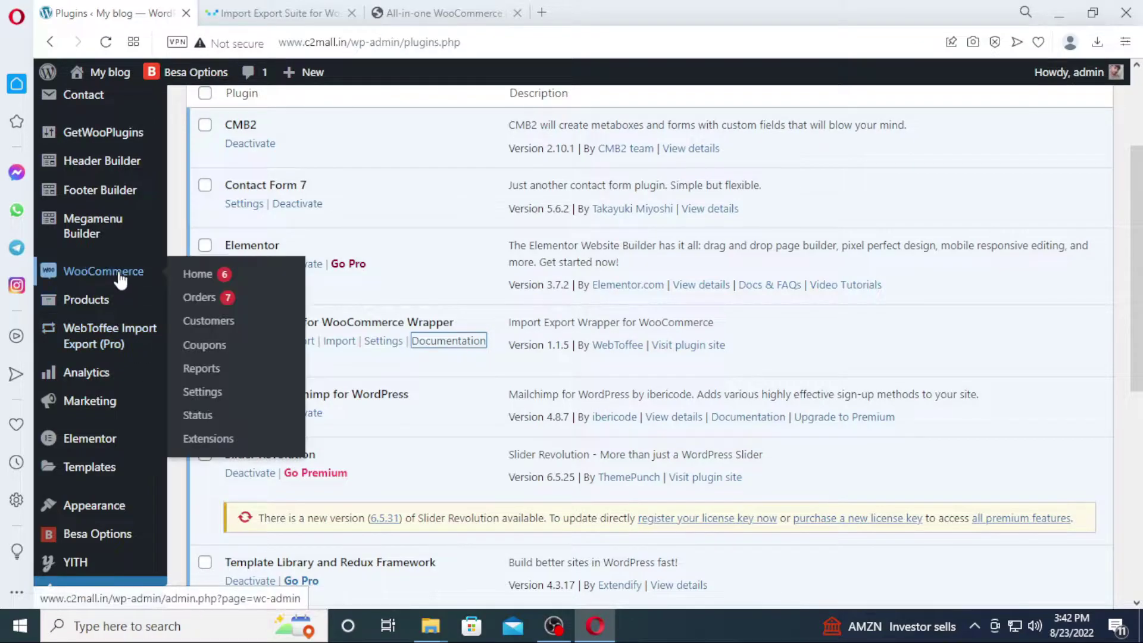
pyautogui.moveTo(88, 347)
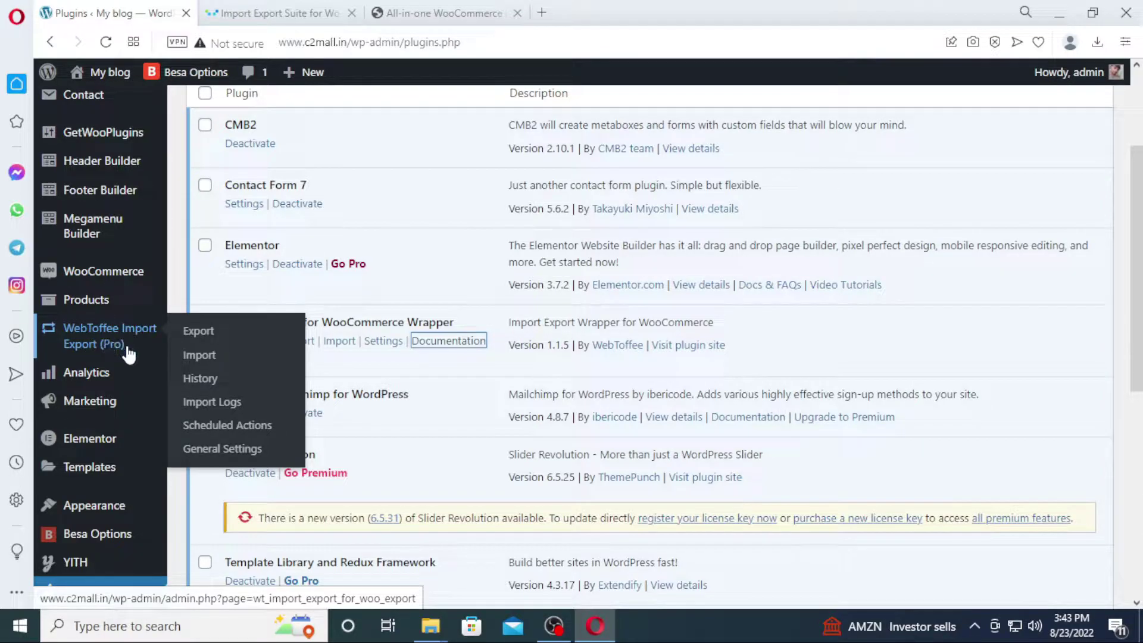
pyautogui.click(220, 451)
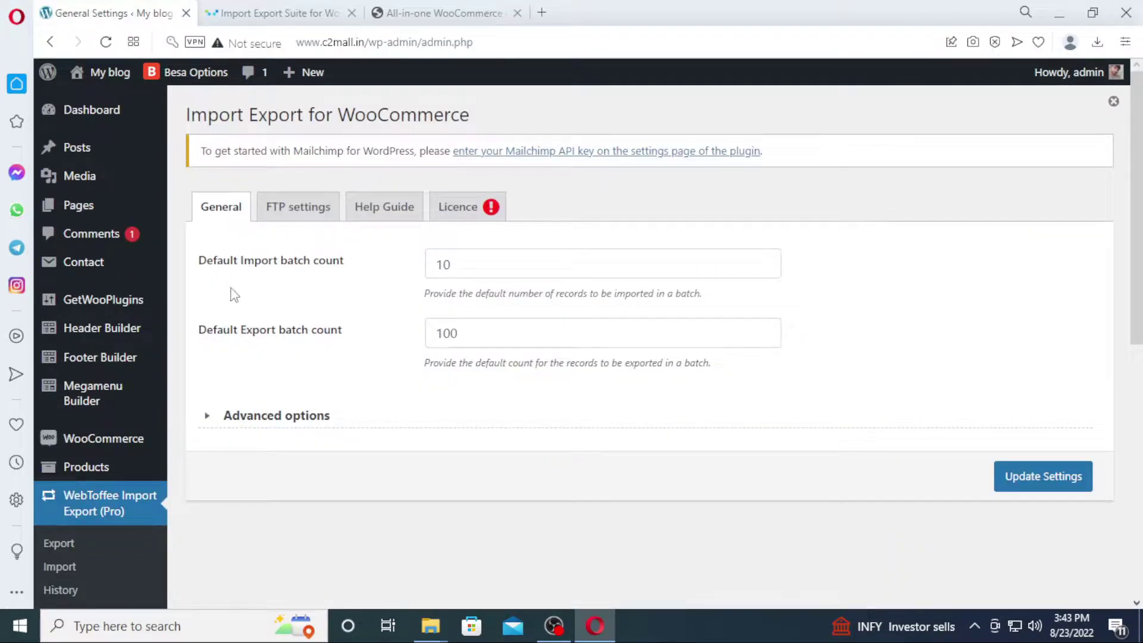
pyautogui.click(476, 268)
pyautogui.press('BackSpace')
pyautogui.press('BackSpace')
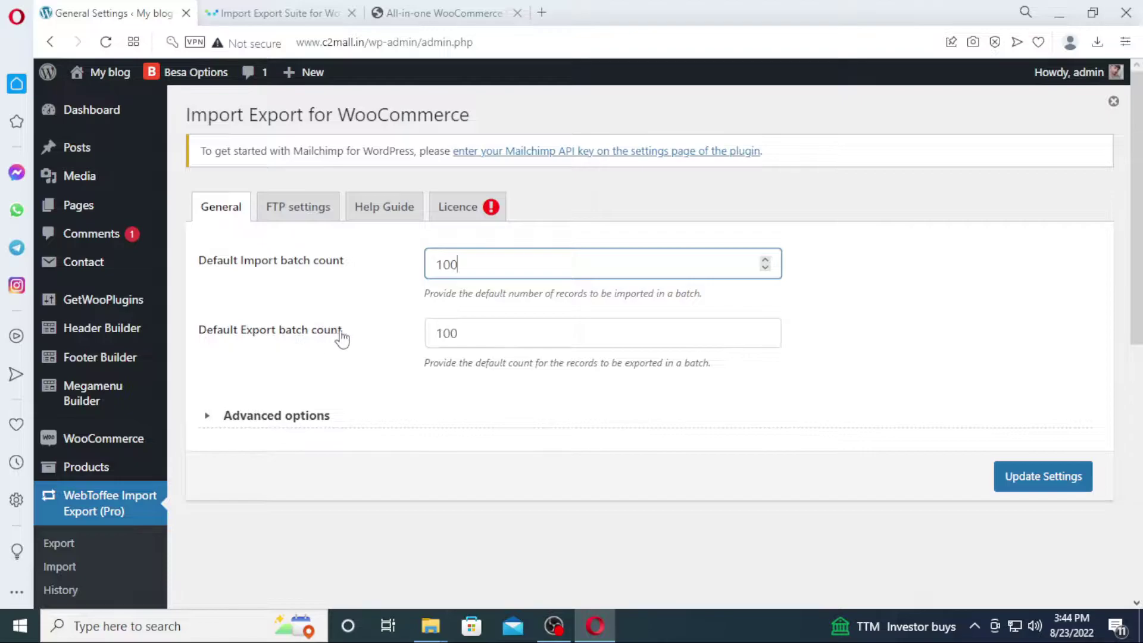
pyautogui.click(539, 376)
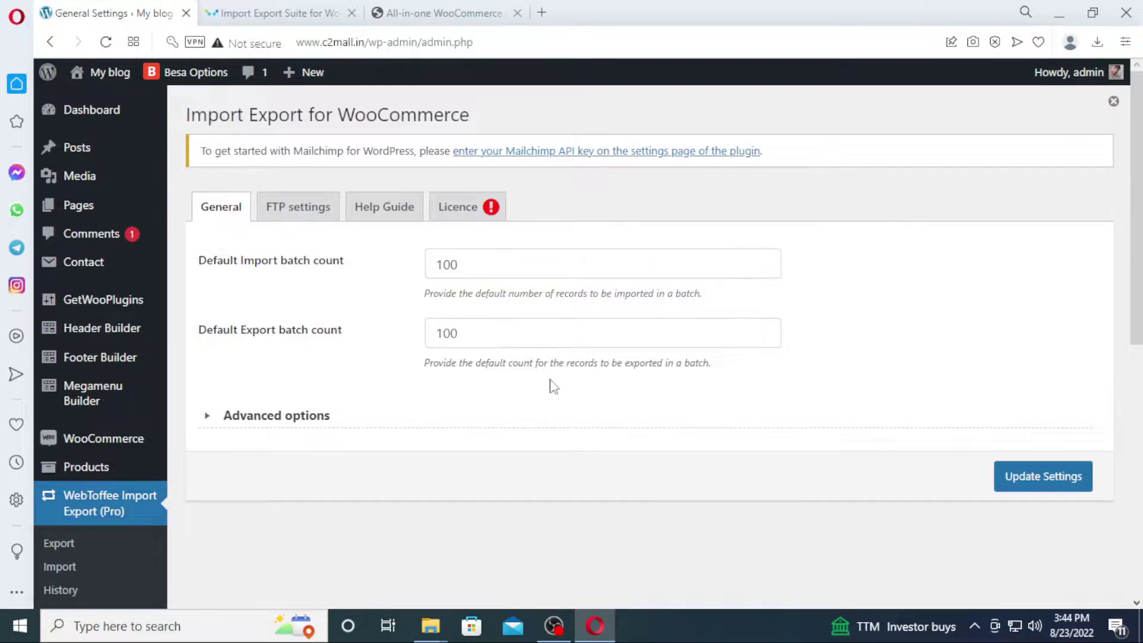
# Step: Set the maximum execution time to 120 seconds in the advanced options and save the settings
pyautogui.scroll(-2, 292, 383)
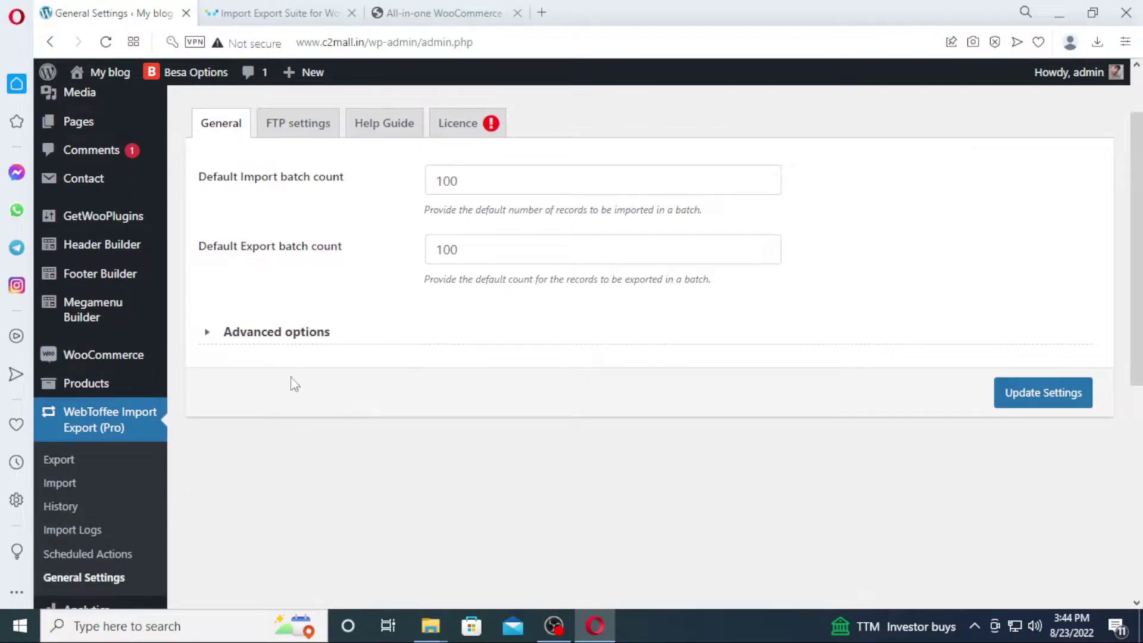
pyautogui.click(206, 333)
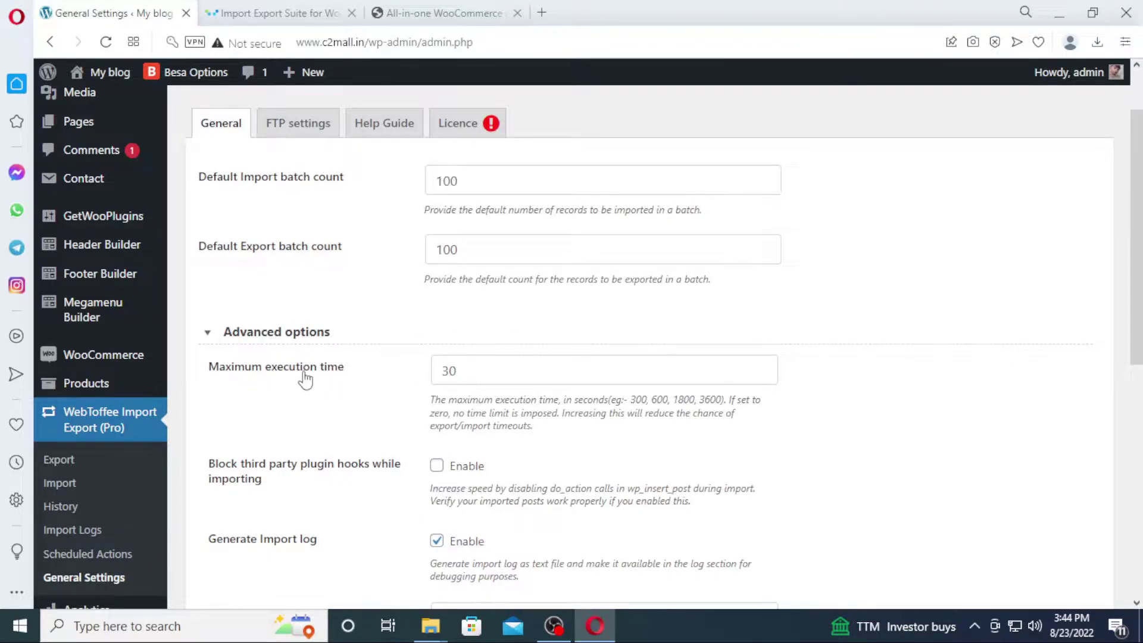
pyautogui.scroll(-3, 438, 393)
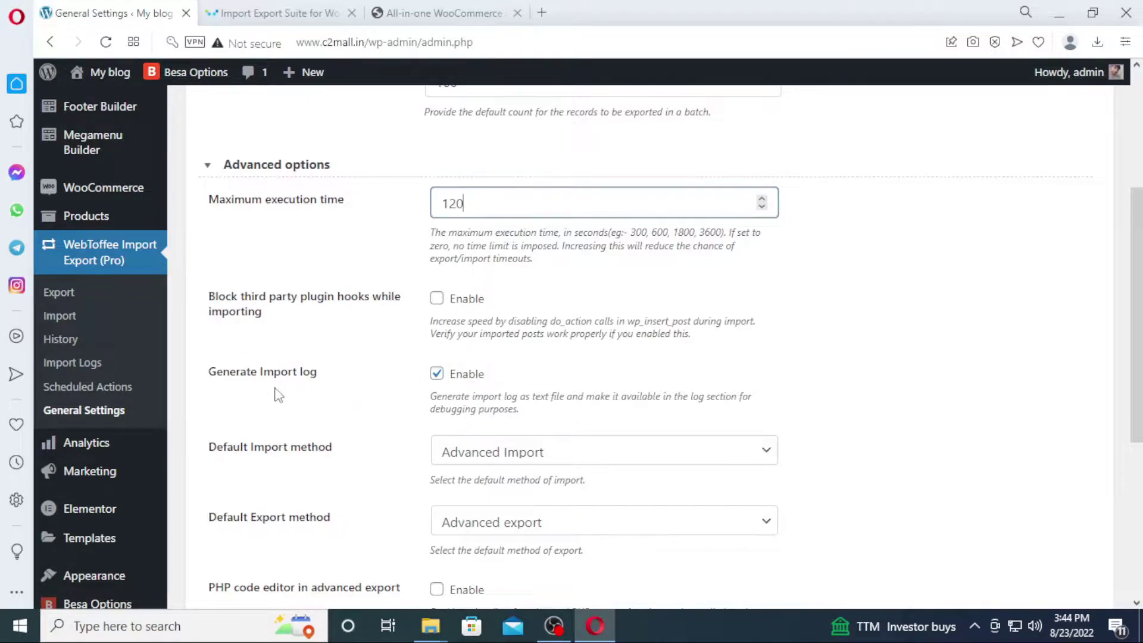
pyautogui.scroll(-2, 357, 410)
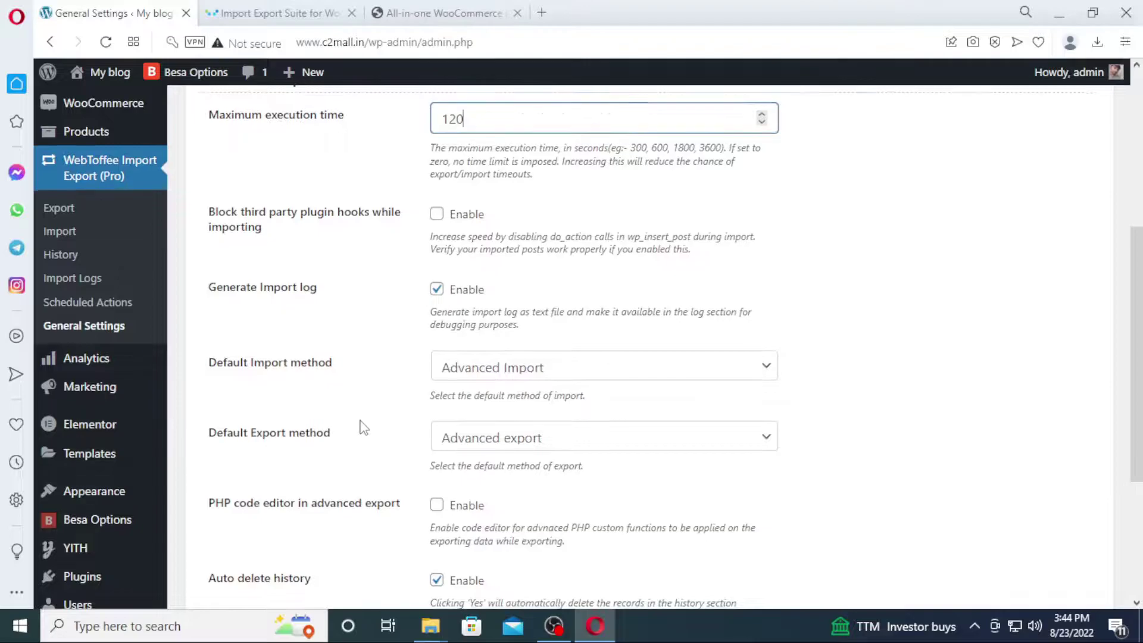
pyautogui.scroll(-3, 363, 426)
pyautogui.scroll(-3, 357, 437)
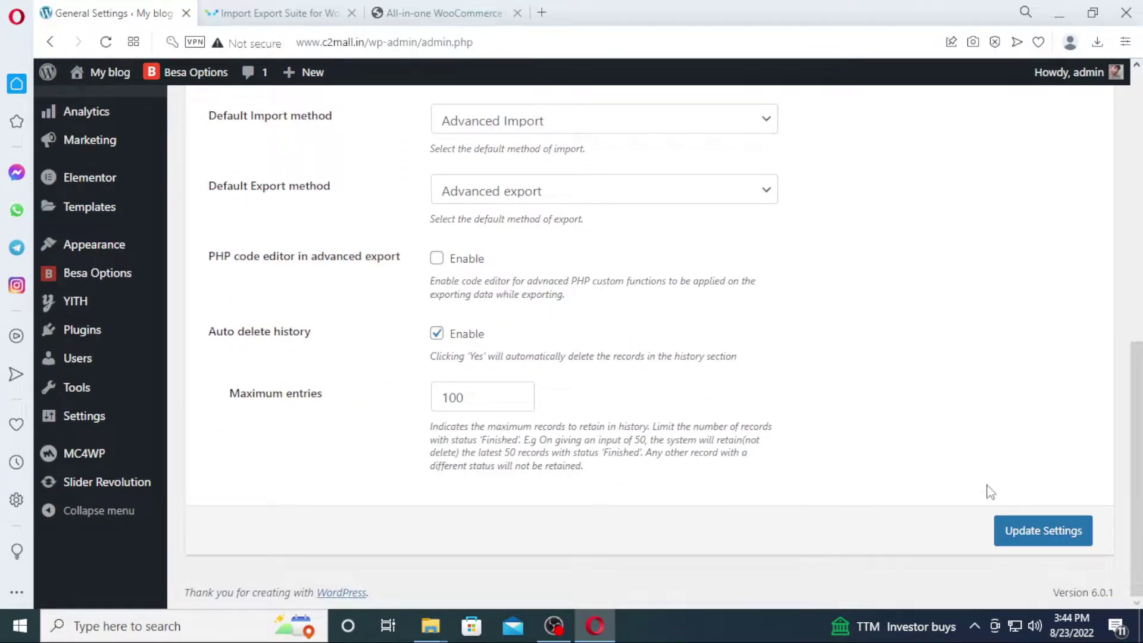
pyautogui.click(1012, 536)
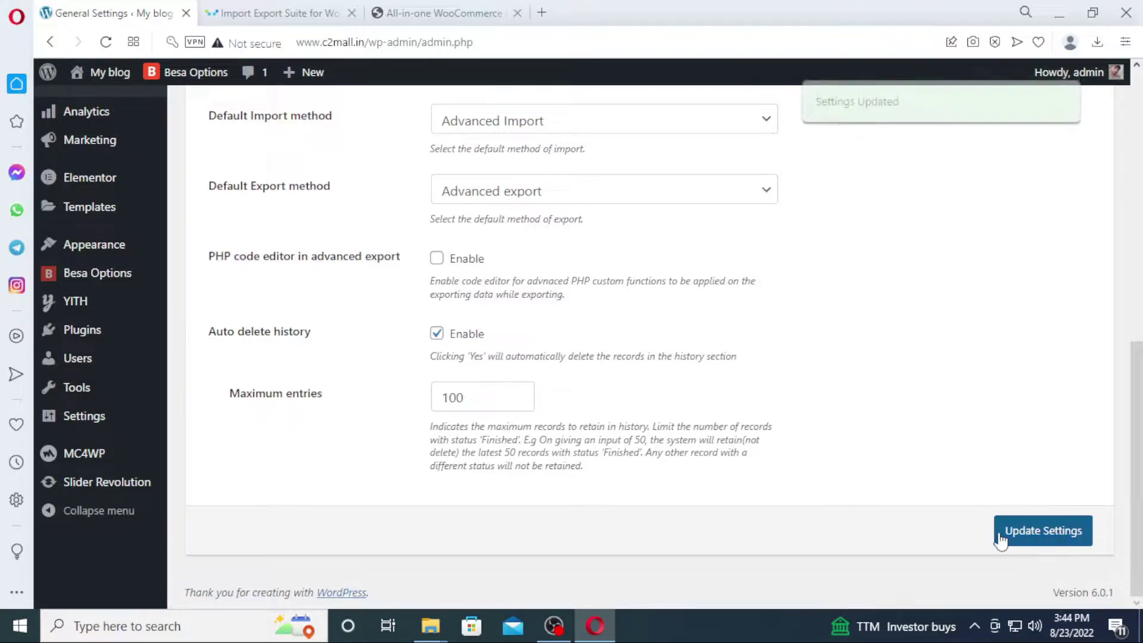
# Step: Review the general settings, then open the WebToffee export page and check which post types can be exported
pyautogui.scroll(-2, 744, 333)
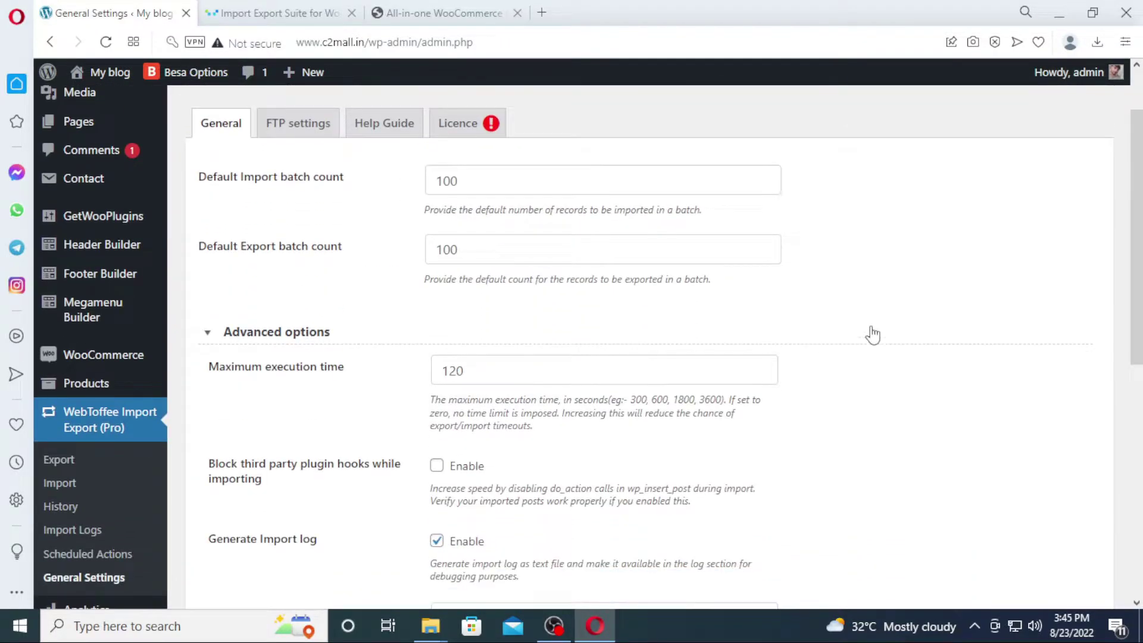
pyautogui.scroll(-2, 875, 335)
pyautogui.scroll(-4, 879, 337)
pyautogui.scroll(8, 879, 339)
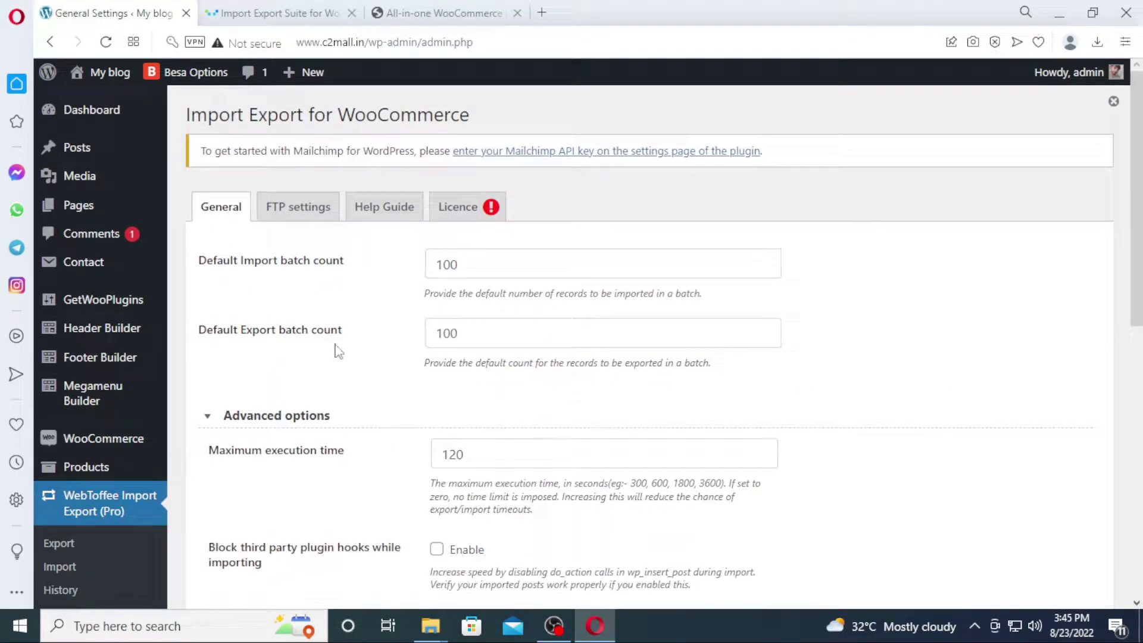
pyautogui.scroll(-3, 306, 334)
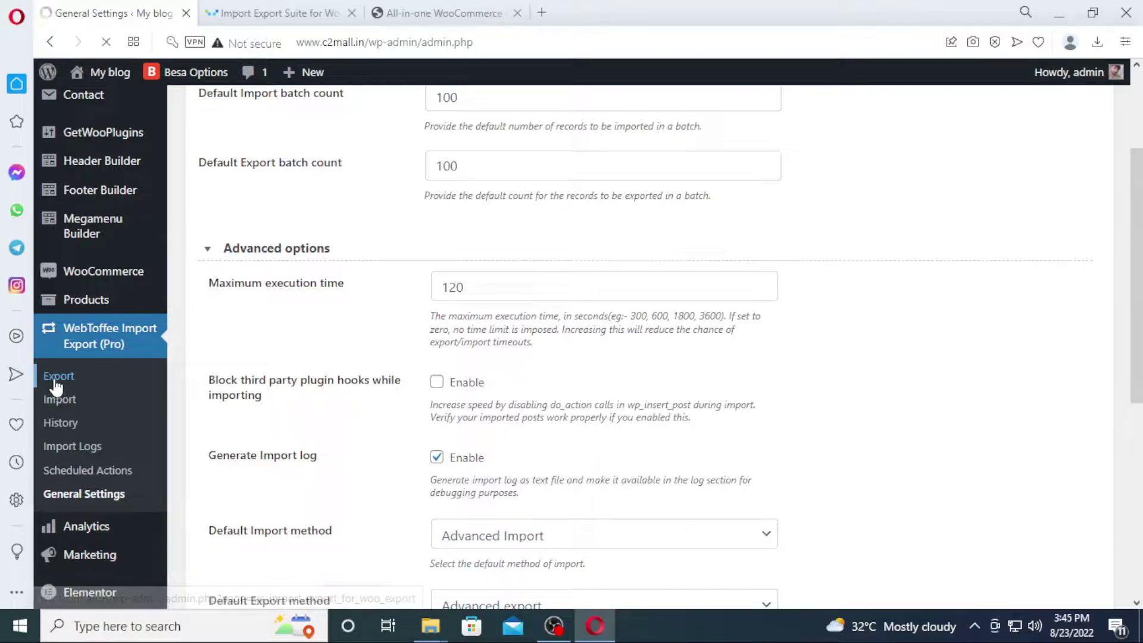
pyautogui.click(55, 381)
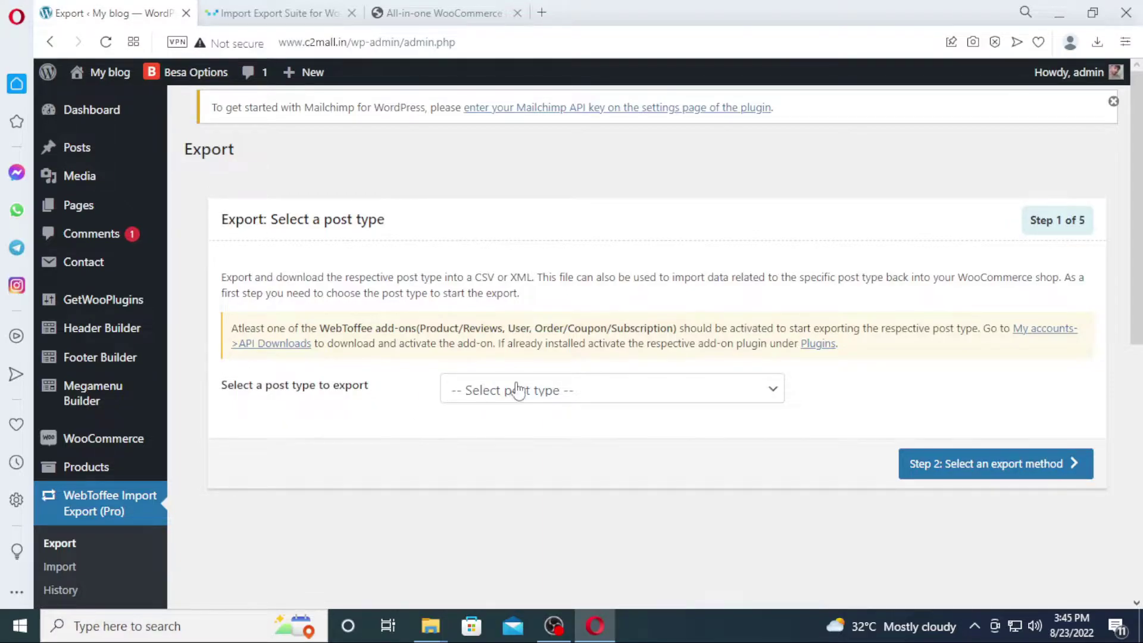
pyautogui.click(577, 394)
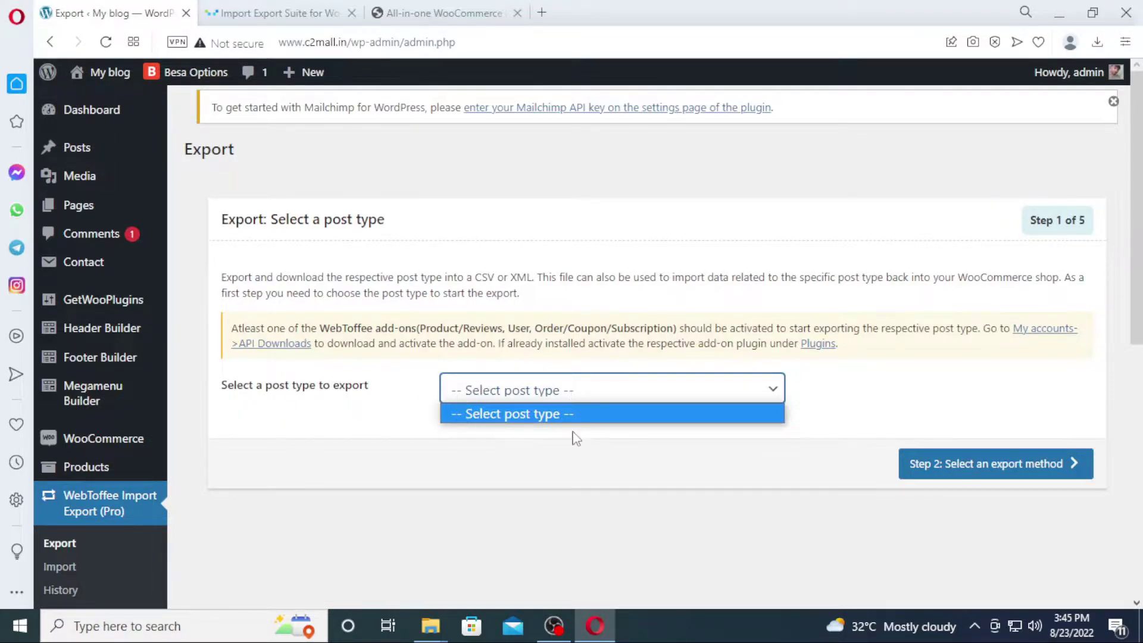
pyautogui.click(335, 423)
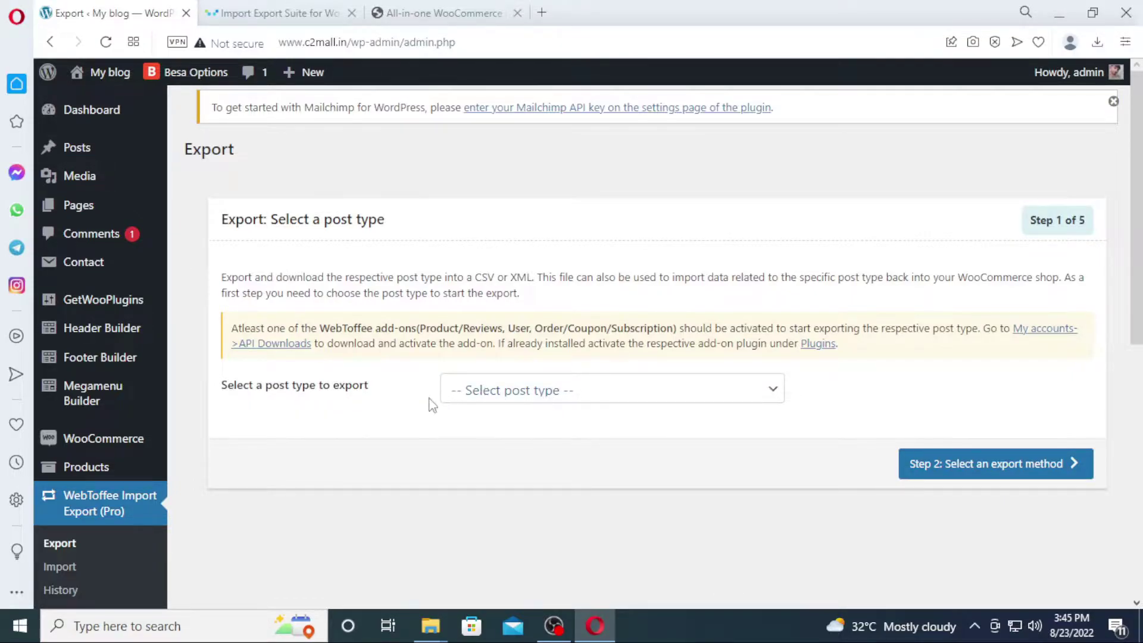
# Step: Open the WooCommerce orders list and look through the store's existing orders
pyautogui.scroll(-4, 375, 396)
pyautogui.scroll(2, 350, 279)
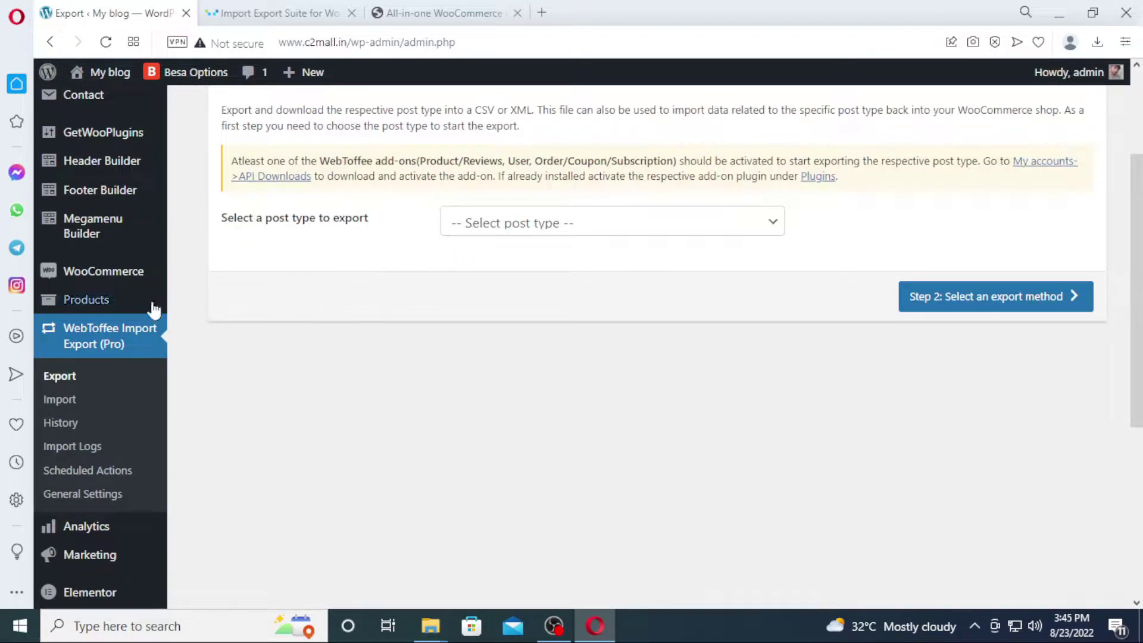
pyautogui.moveTo(113, 281)
pyautogui.click(200, 294)
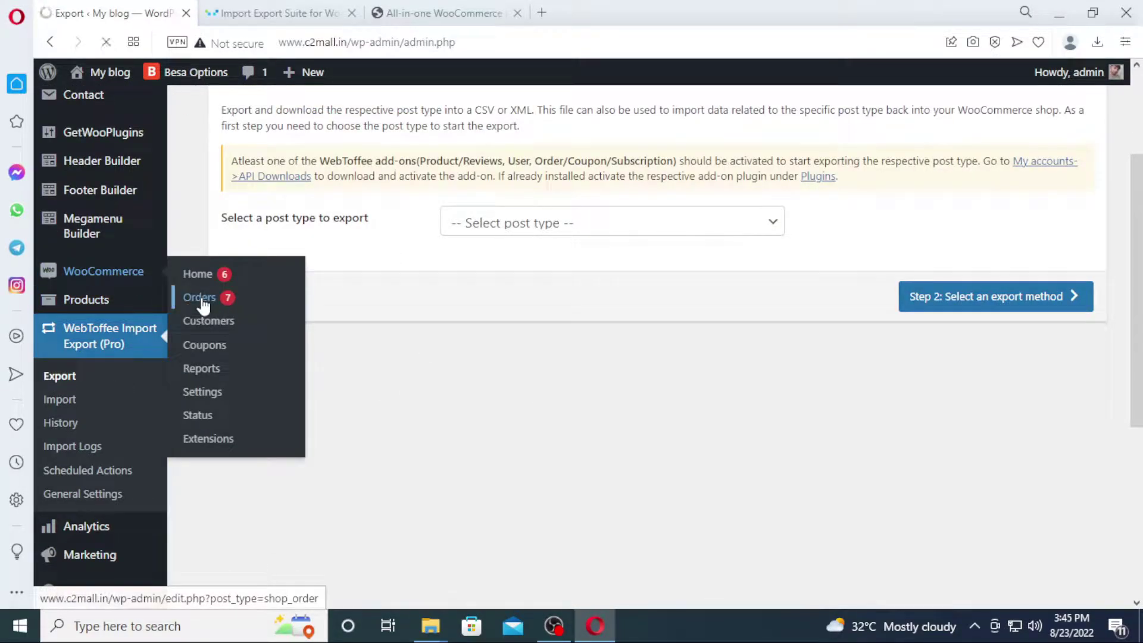
pyautogui.scroll(-3, 427, 369)
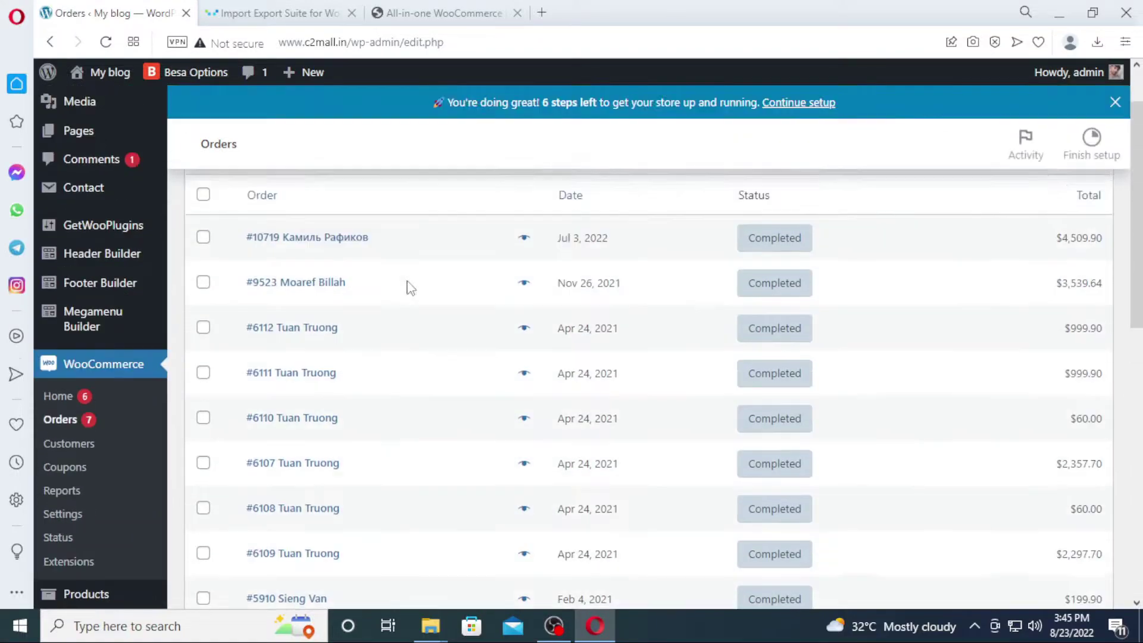
pyautogui.scroll(-4, 452, 383)
pyautogui.scroll(4, 512, 369)
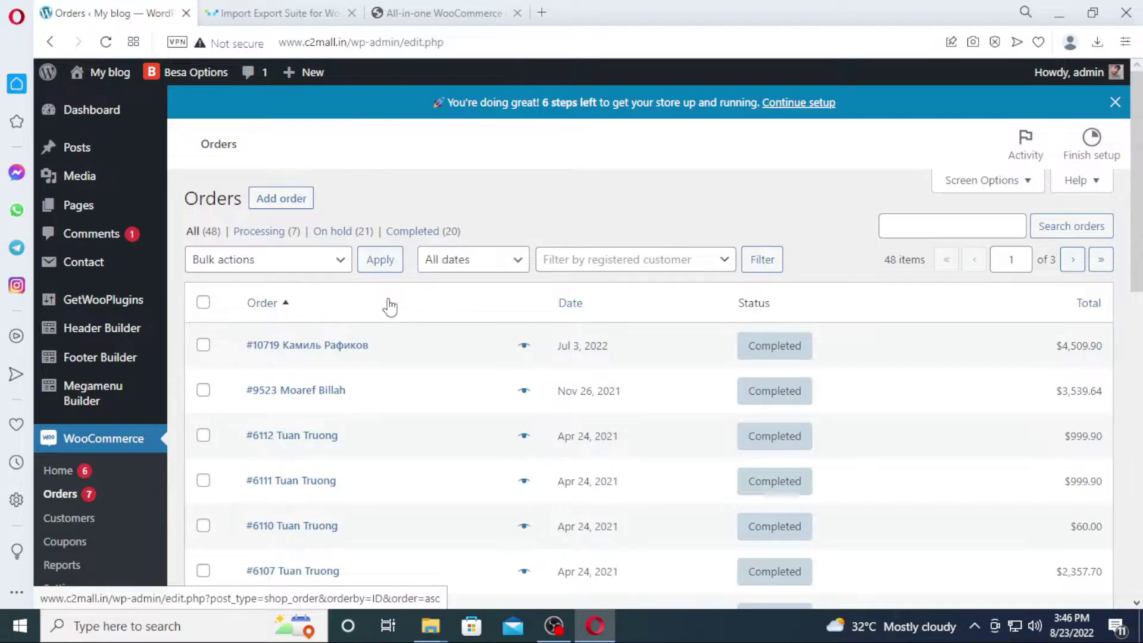
# Step: Start a new plugin upload and browse for its zip file in the extracted package folder
pyautogui.scroll(-3, 214, 298)
pyautogui.scroll(-3, 119, 381)
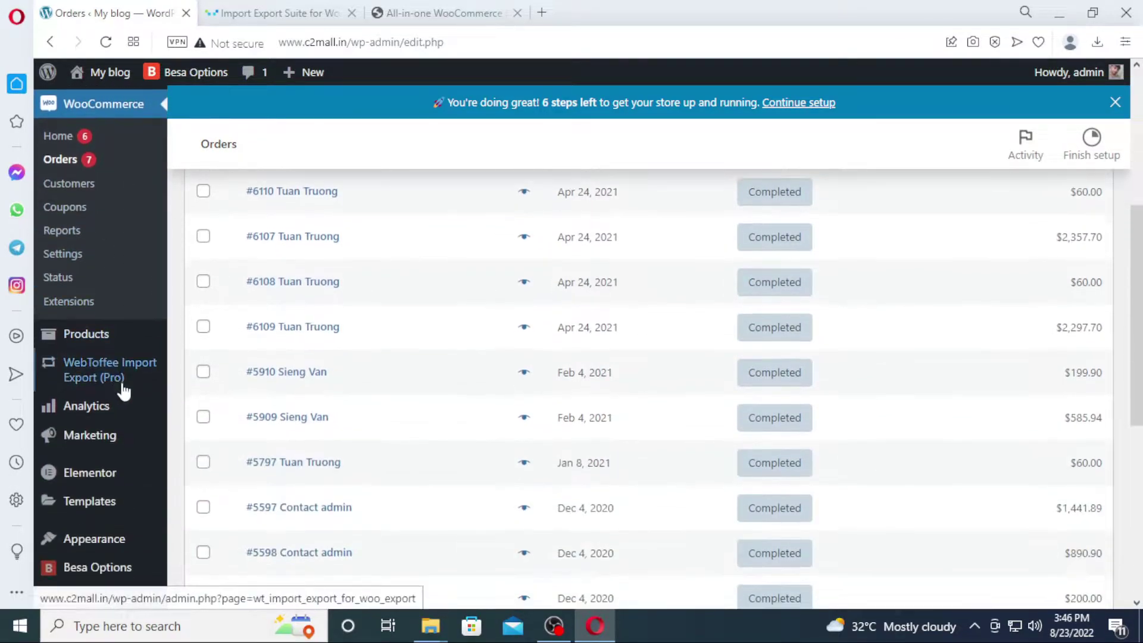
pyautogui.scroll(-3, 119, 417)
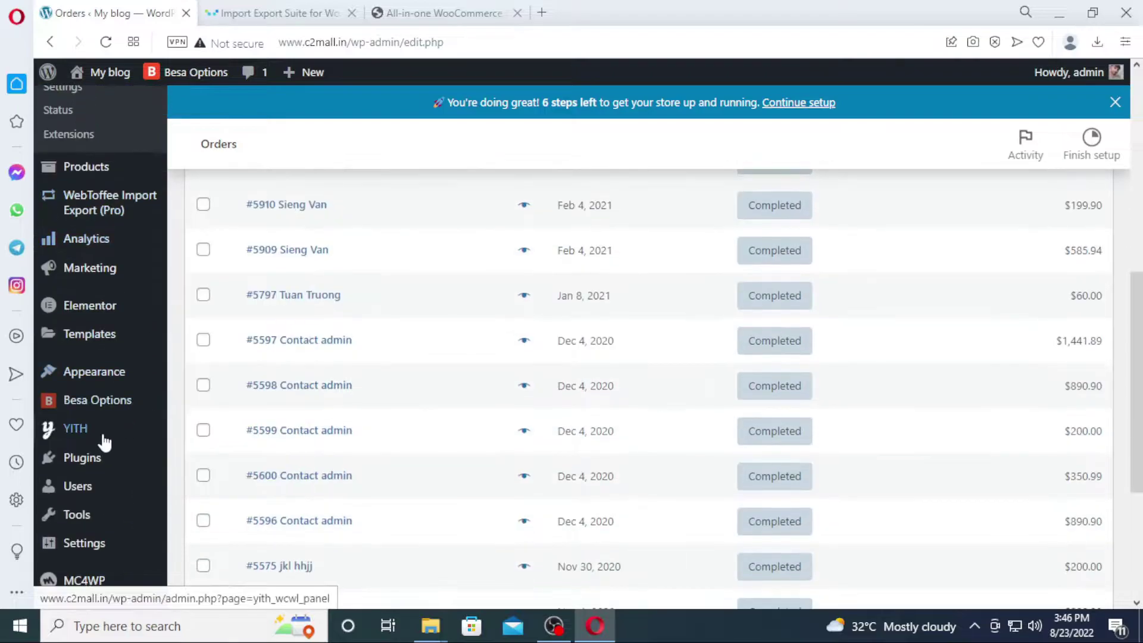
pyautogui.moveTo(83, 458)
pyautogui.click(205, 485)
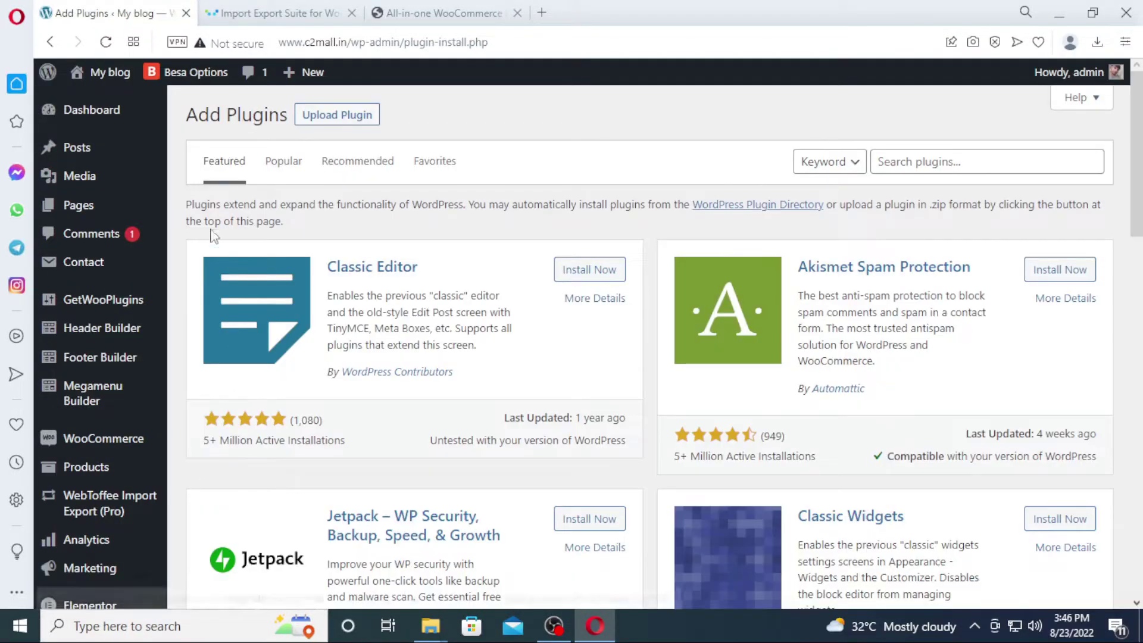
pyautogui.click(344, 115)
pyautogui.click(541, 266)
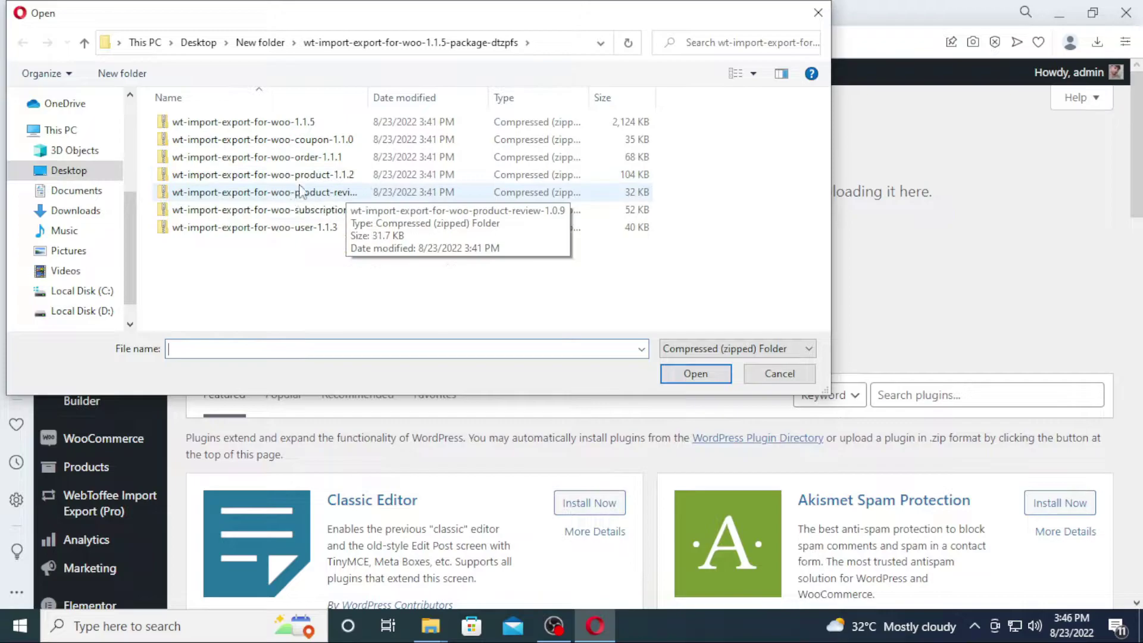
# Step: Look through the add-on archives in the package folder and check the full names of the product-review and subscription files
pyautogui.click(280, 175)
pyautogui.click(322, 193)
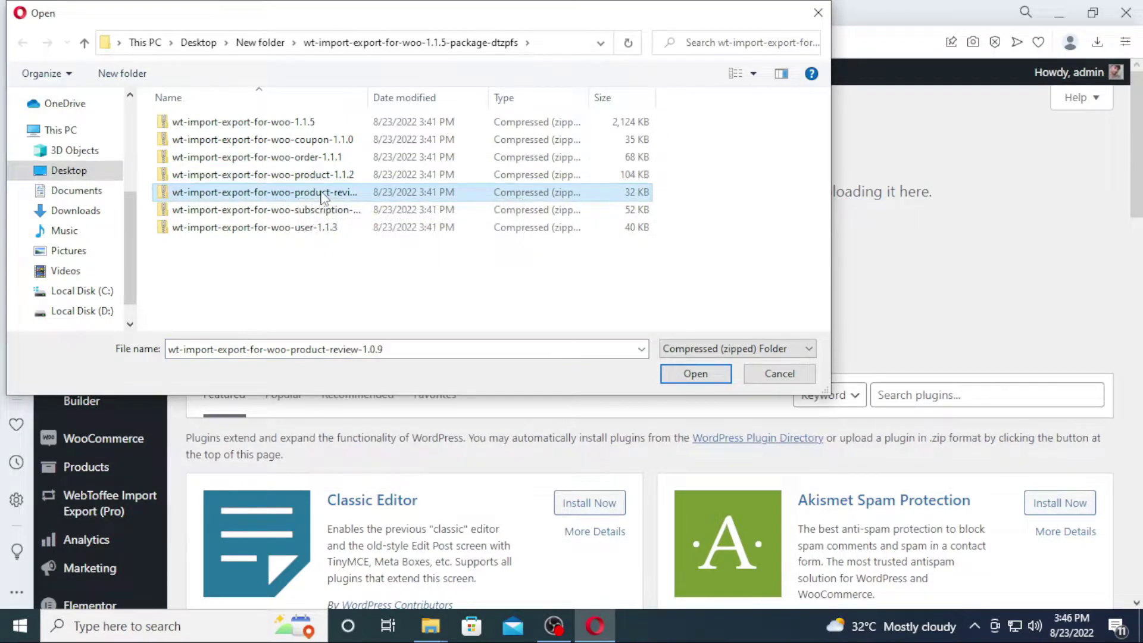
pyautogui.click(340, 293)
pyautogui.click(342, 195)
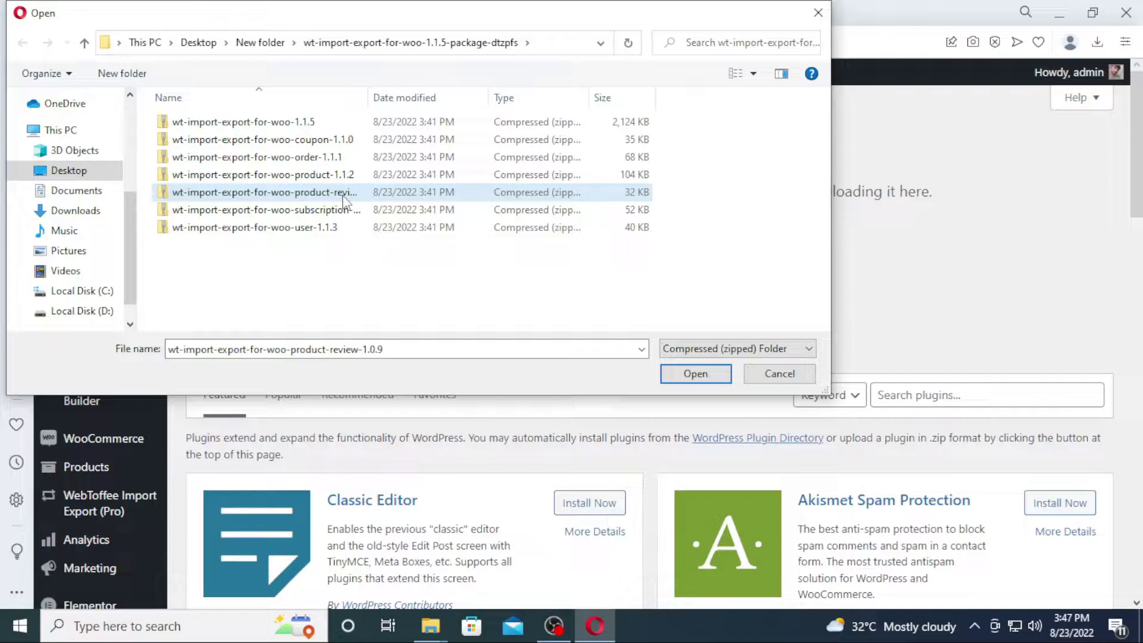
pyautogui.click(348, 212)
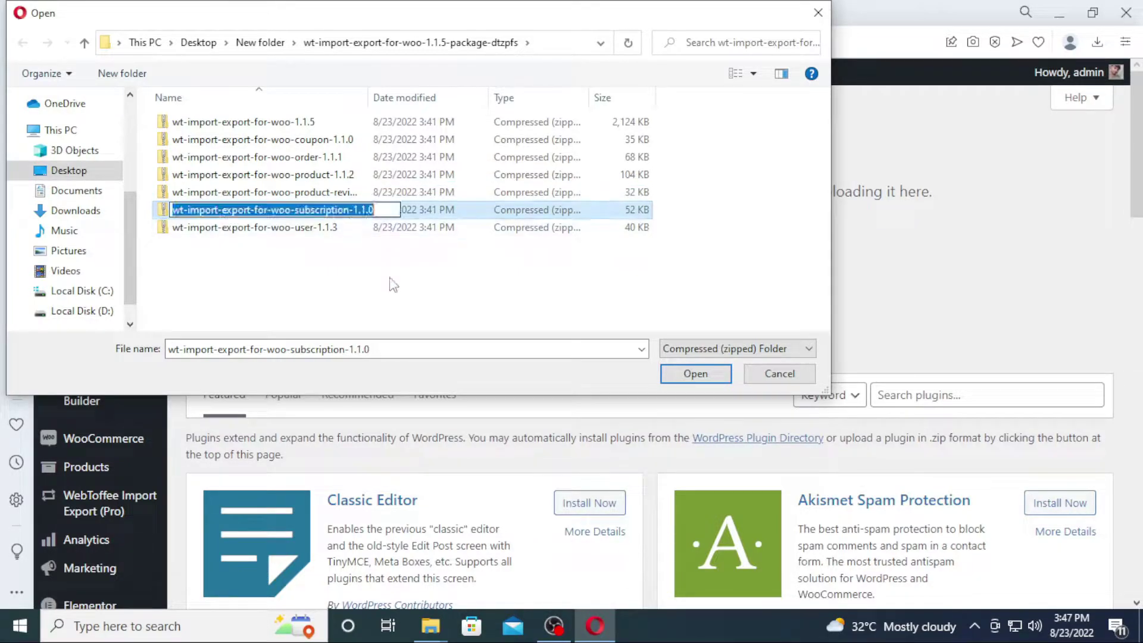
pyautogui.click(331, 283)
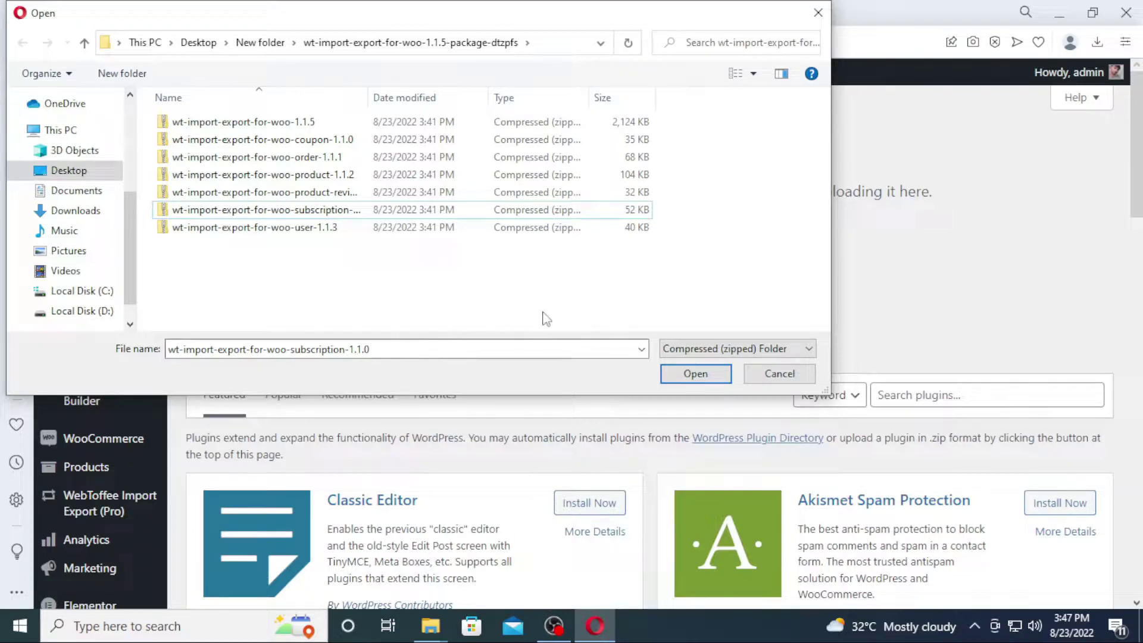
# Step: Upload wt-import-export-for-woo-order-1.1.1.zip, install and activate it, and review its entry among the installed plugins
pyautogui.click(287, 159)
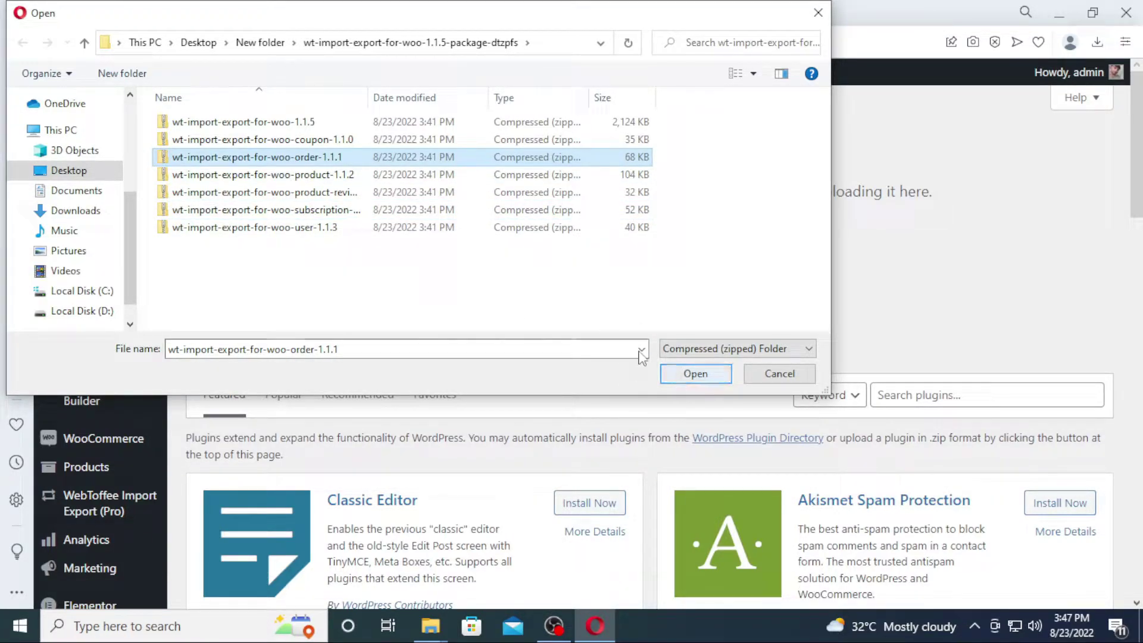
pyautogui.click(696, 375)
pyautogui.click(761, 269)
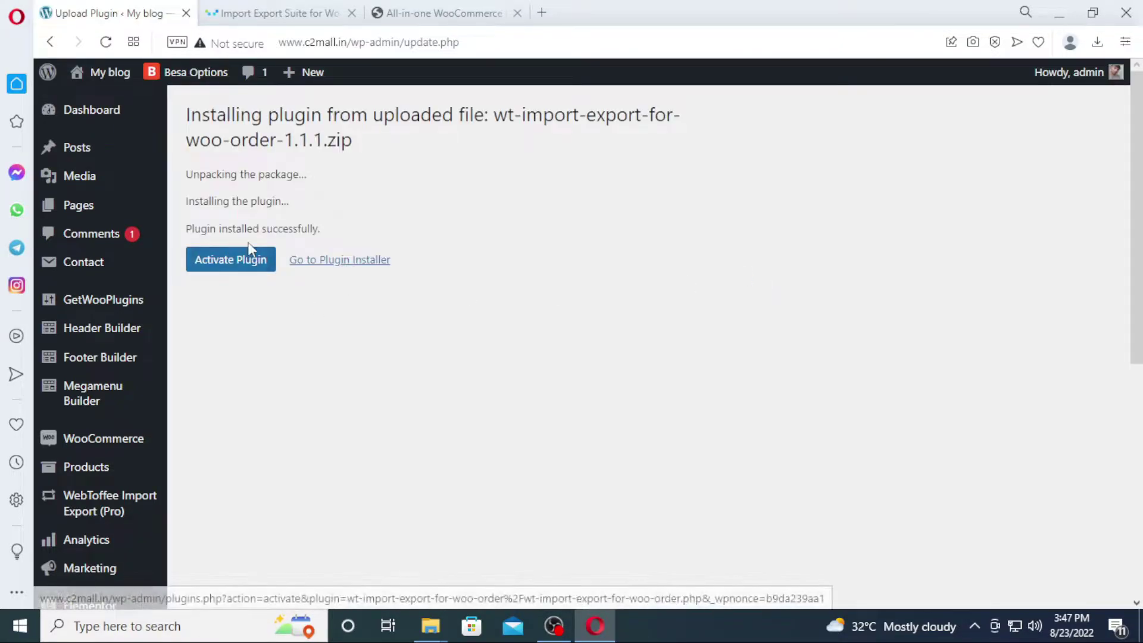
pyautogui.click(250, 271)
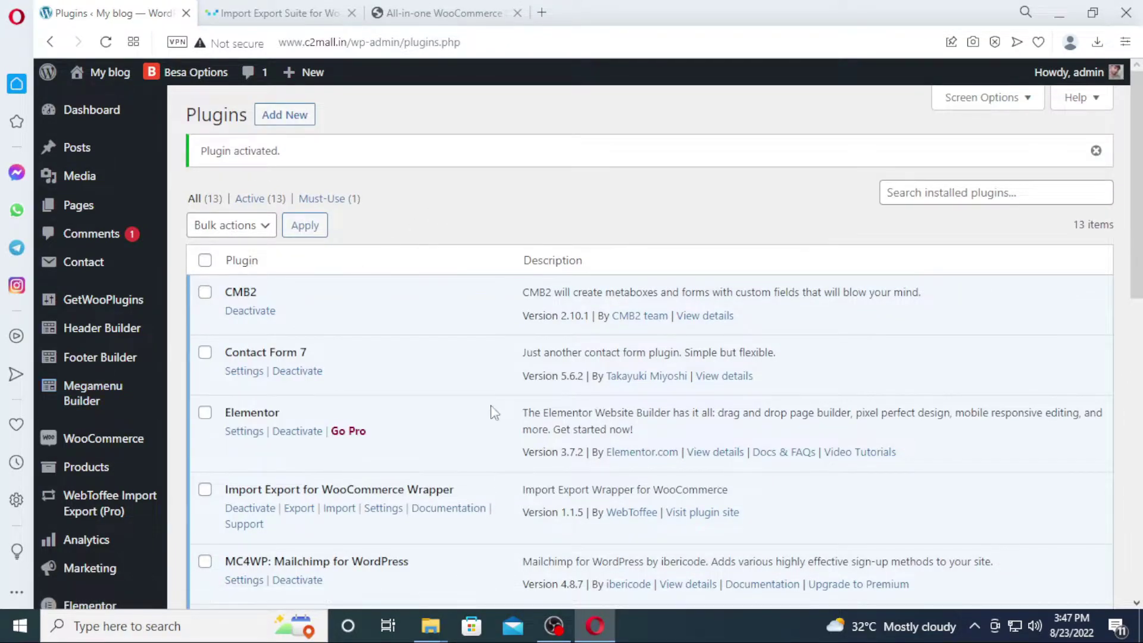
pyautogui.scroll(-3, 453, 393)
pyautogui.moveTo(72, 349)
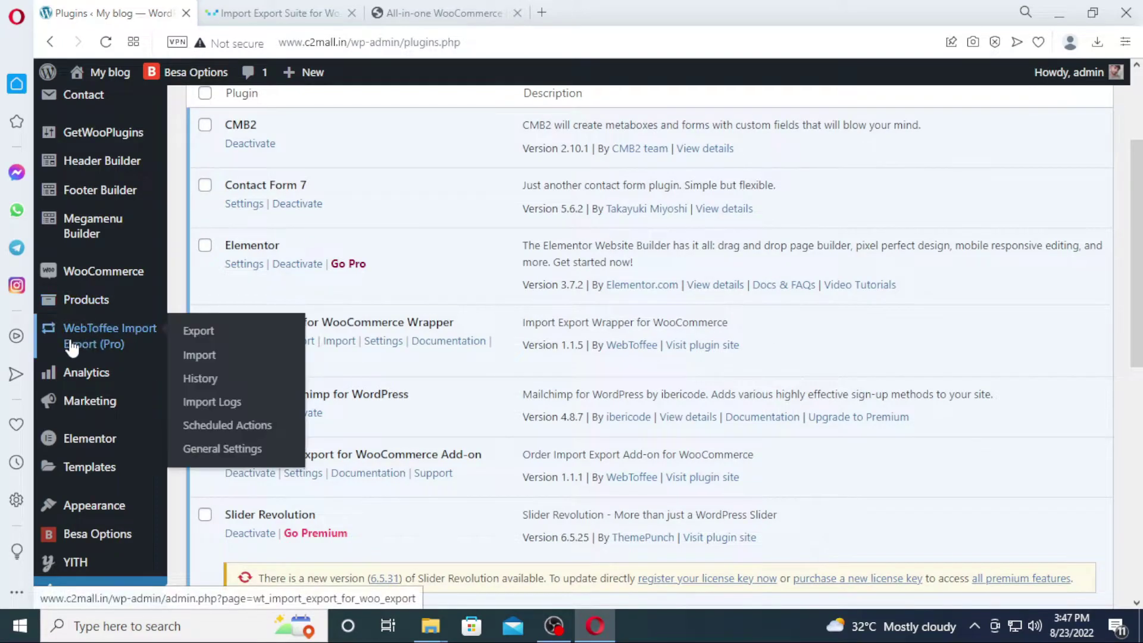
# Step: Start a WebToffee export for the Order post type using the Advanced export method and continue to the data filters
pyautogui.click(200, 337)
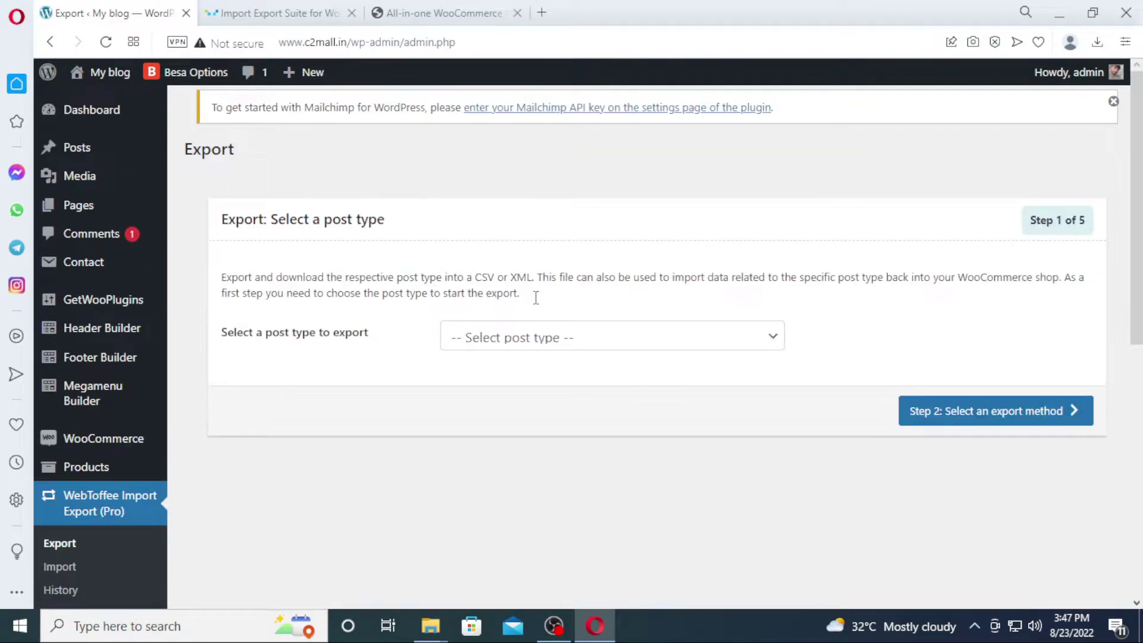
pyautogui.click(556, 338)
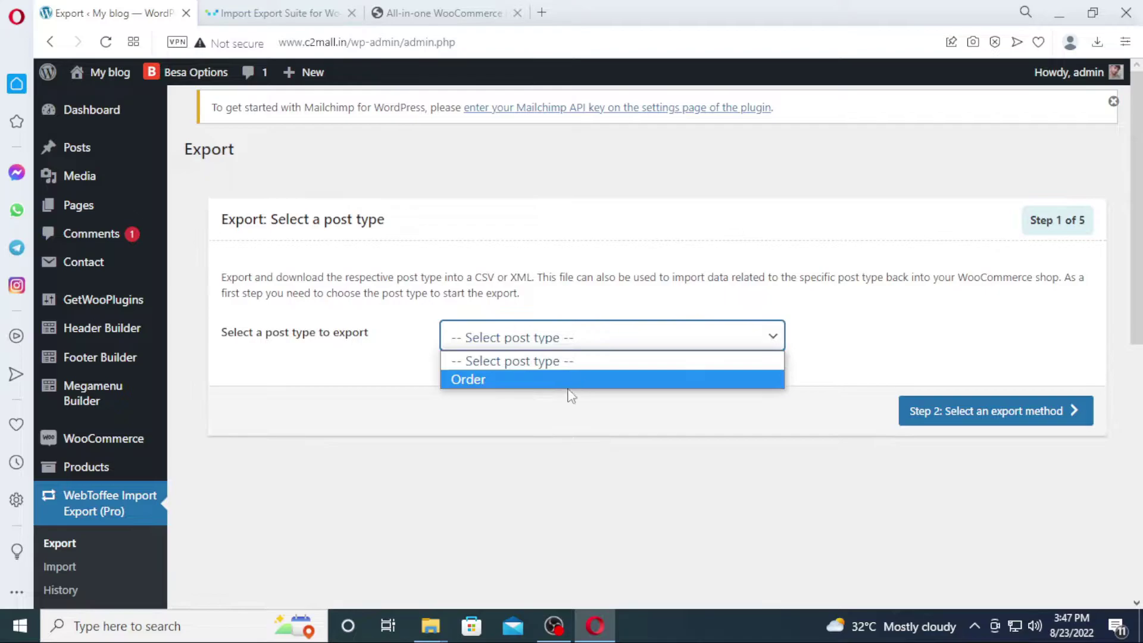
pyautogui.click(484, 381)
pyautogui.click(1025, 419)
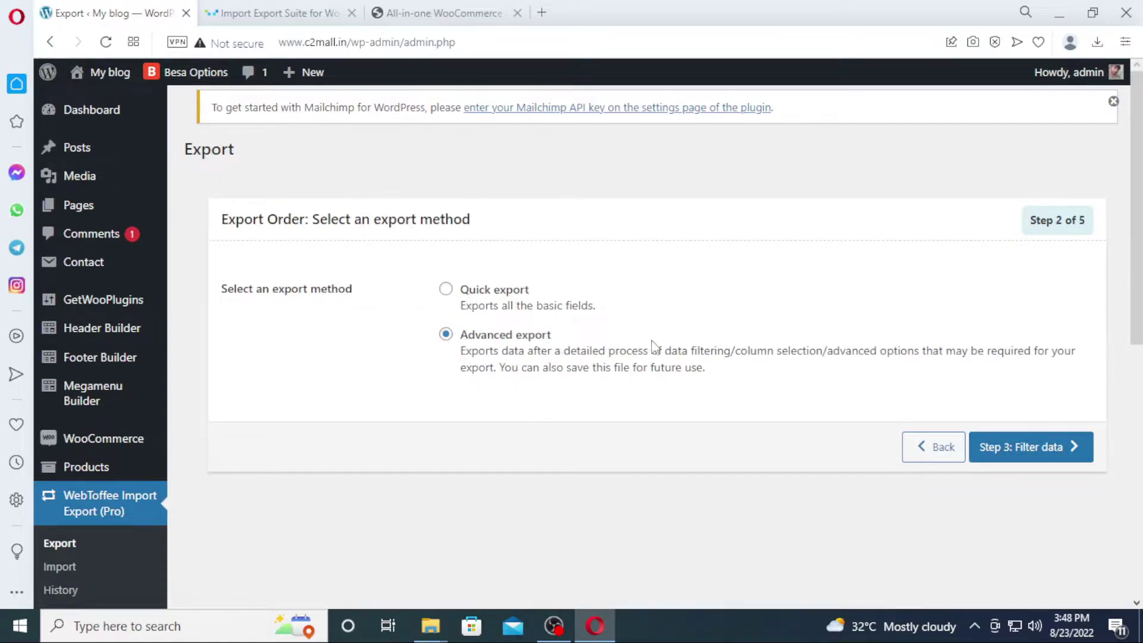
pyautogui.click(1012, 453)
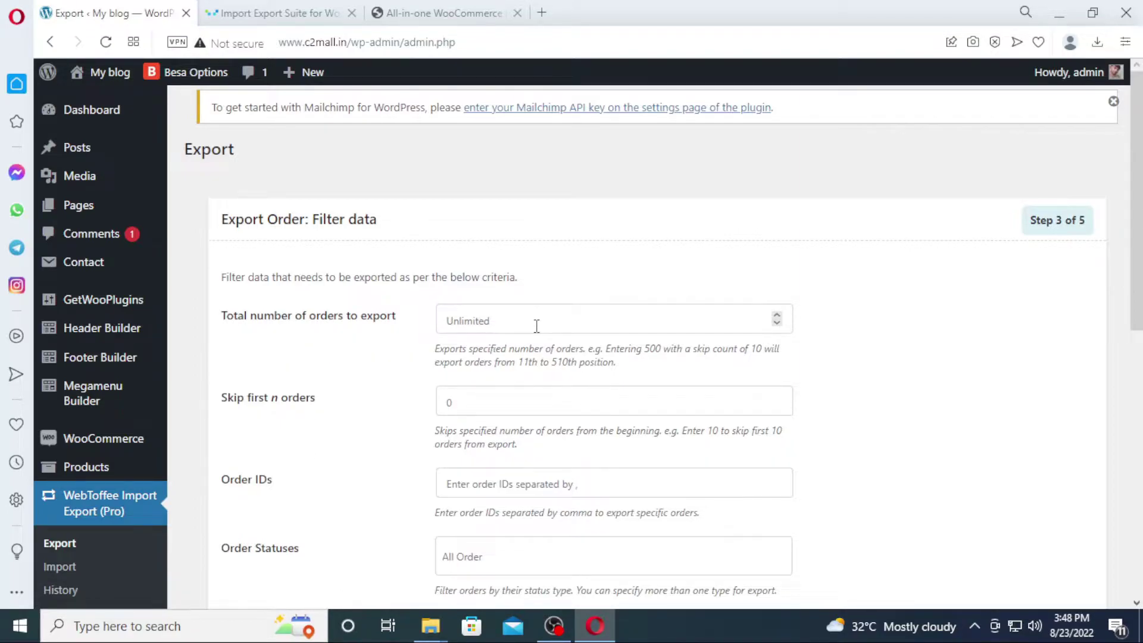
# Step: Examine the order export filters, including count, order IDs, the available order statuses, product, email, coupons and date range
pyautogui.scroll(-3, 511, 381)
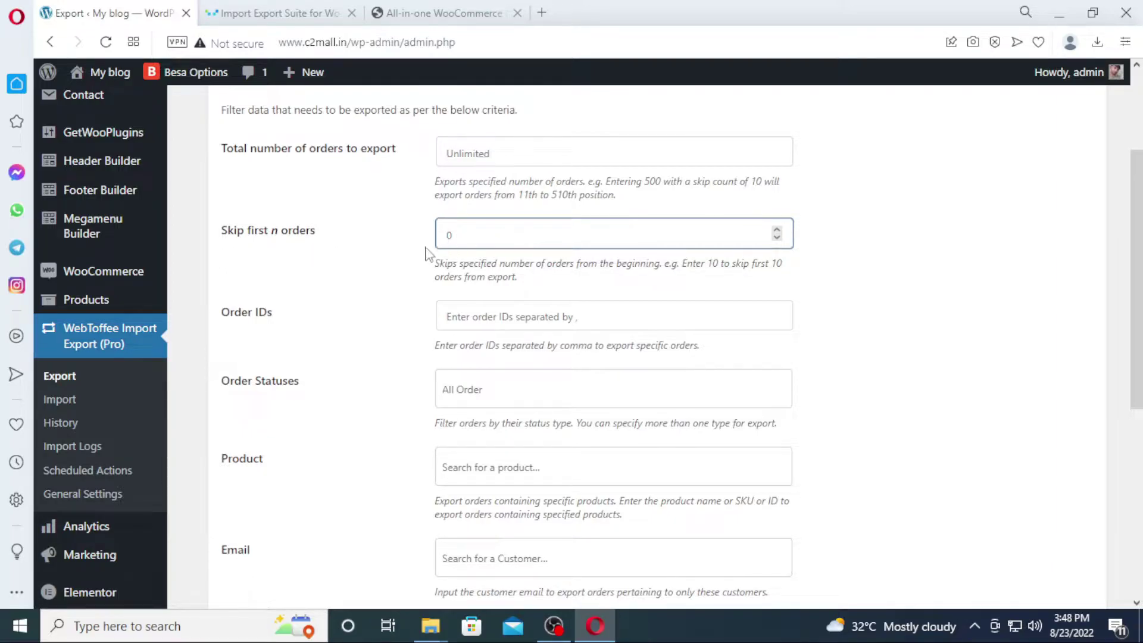
pyautogui.scroll(-3, 427, 280)
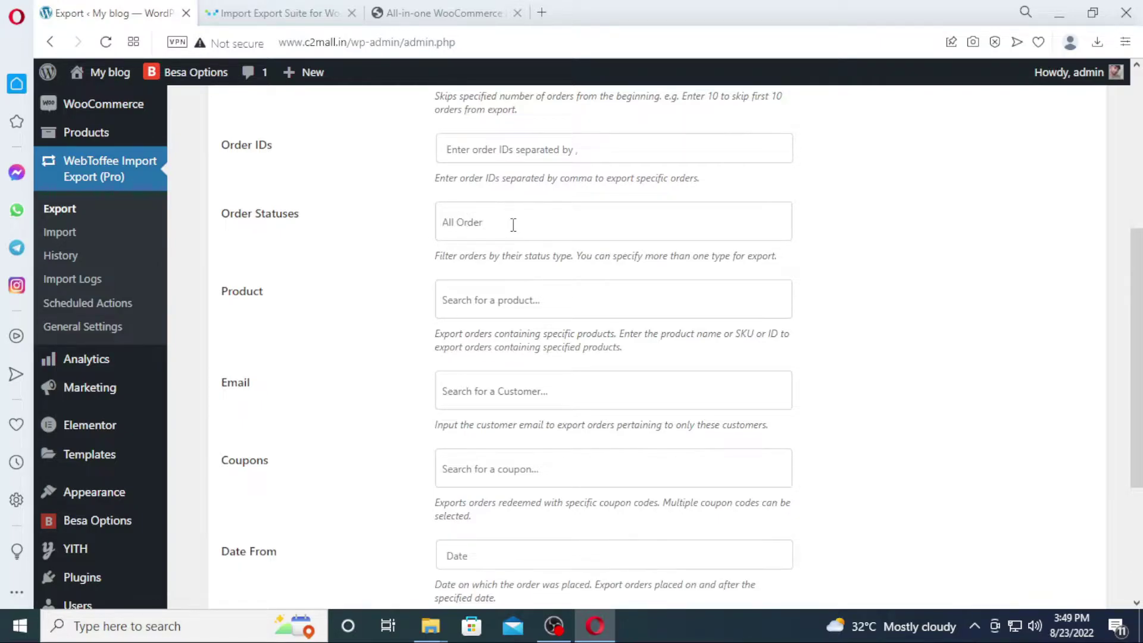
pyautogui.click(459, 216)
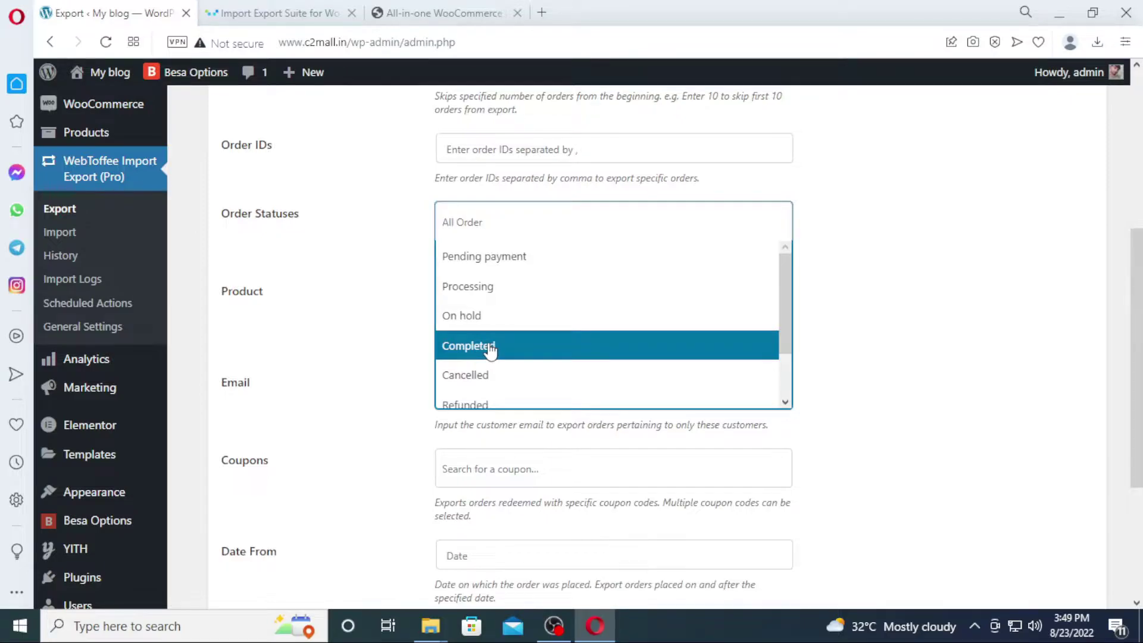
pyautogui.click(395, 220)
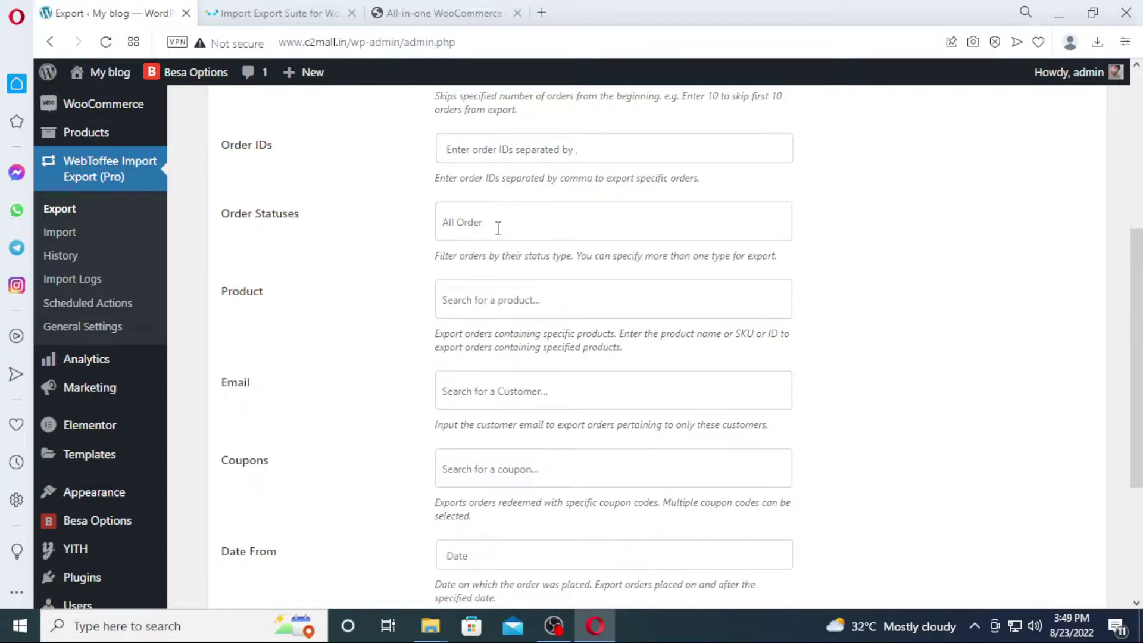
pyautogui.scroll(-1, 435, 320)
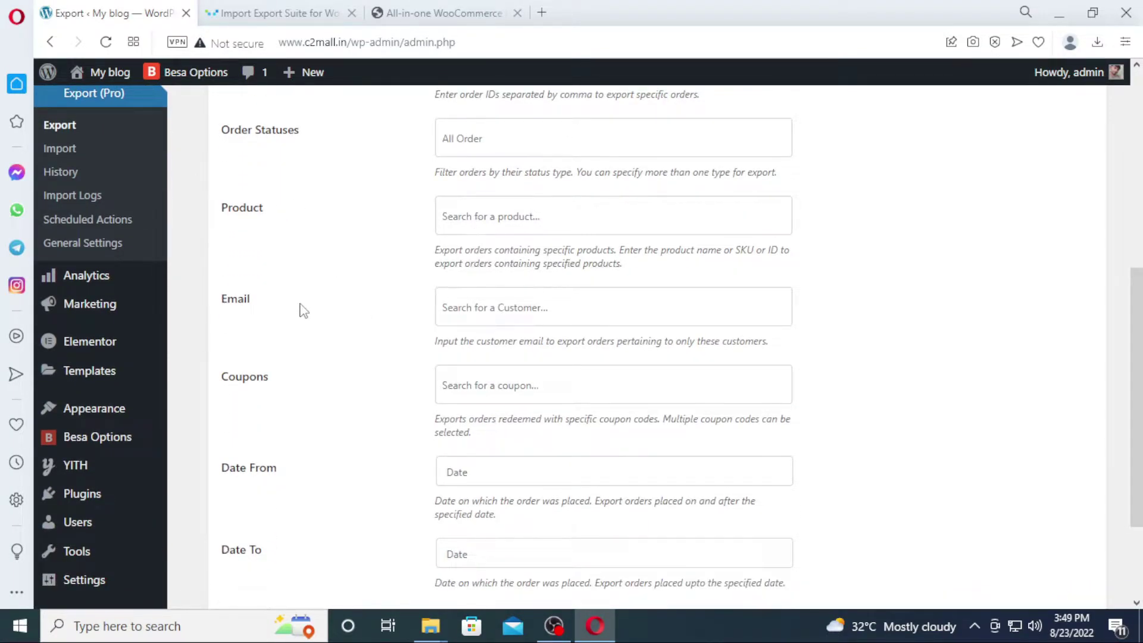
pyautogui.scroll(-1, 301, 310)
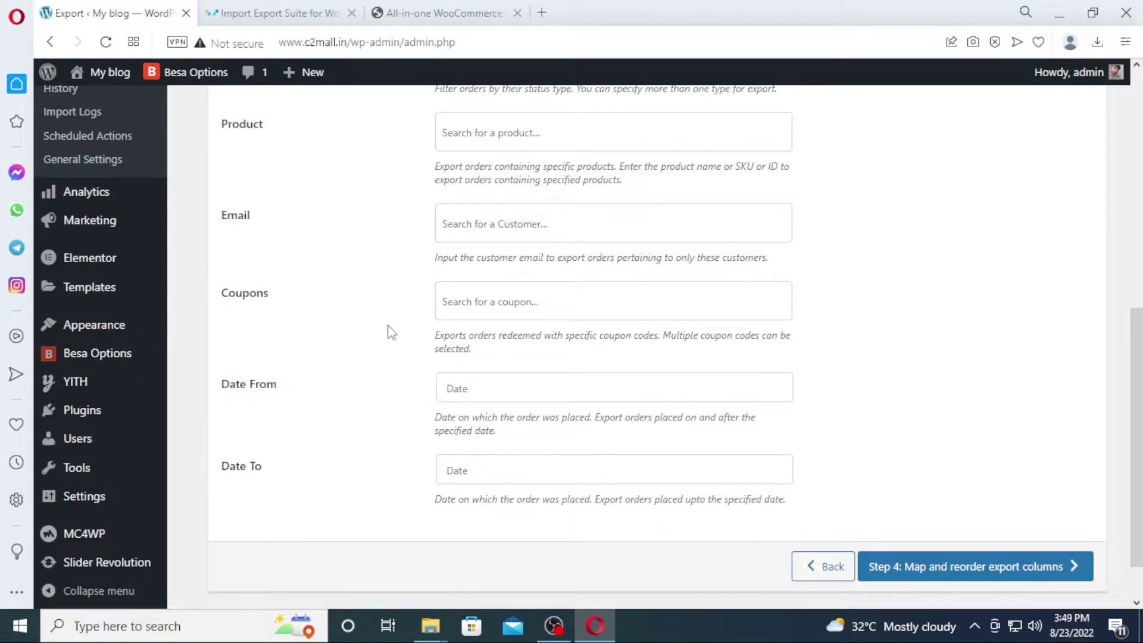
pyautogui.scroll(3, 390, 334)
pyautogui.scroll(5, 381, 338)
pyautogui.scroll(-9, 640, 287)
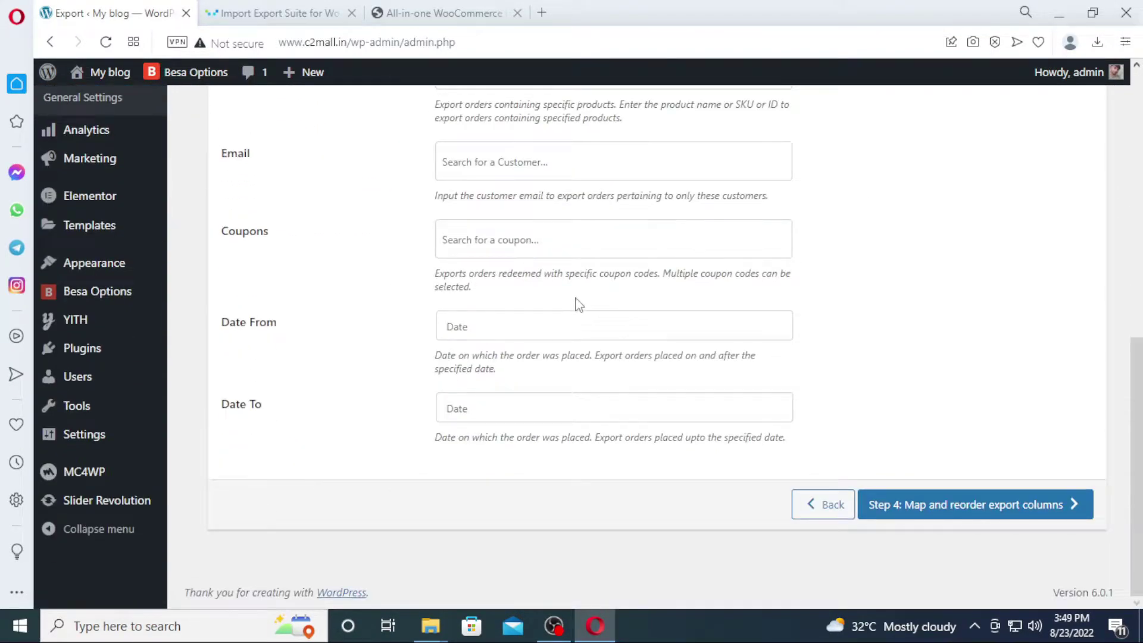
# Step: Proceed to the export column mapping, reviewing the default order fields and expanding the Custom meta columns
pyautogui.click(914, 512)
pyautogui.scroll(8, 634, 409)
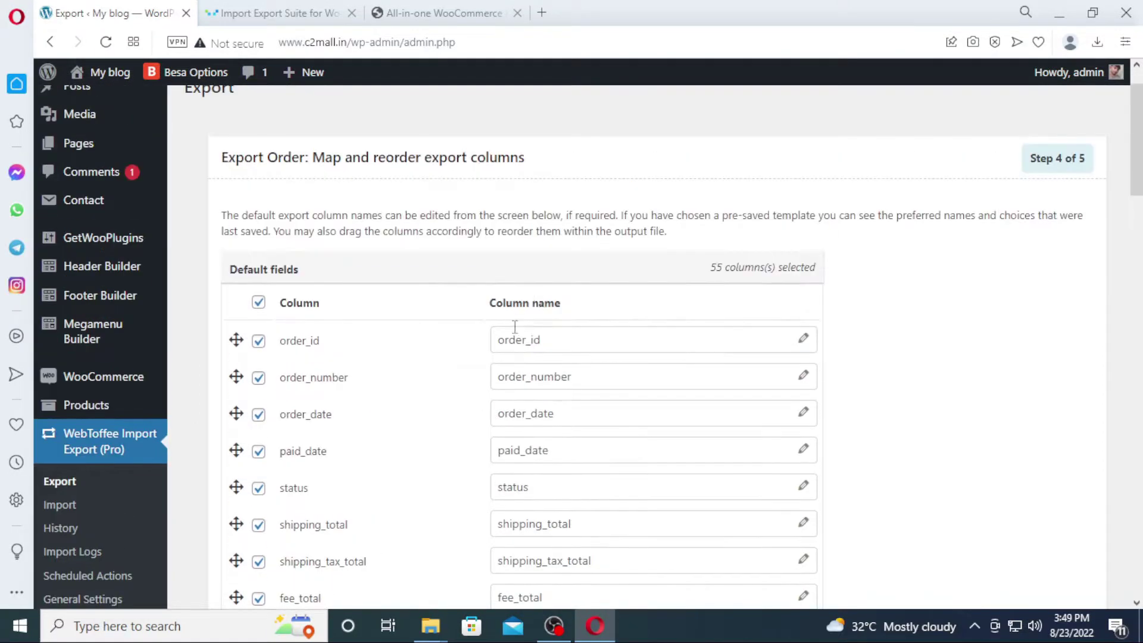
pyautogui.scroll(-5, 459, 353)
pyautogui.scroll(-4, 419, 291)
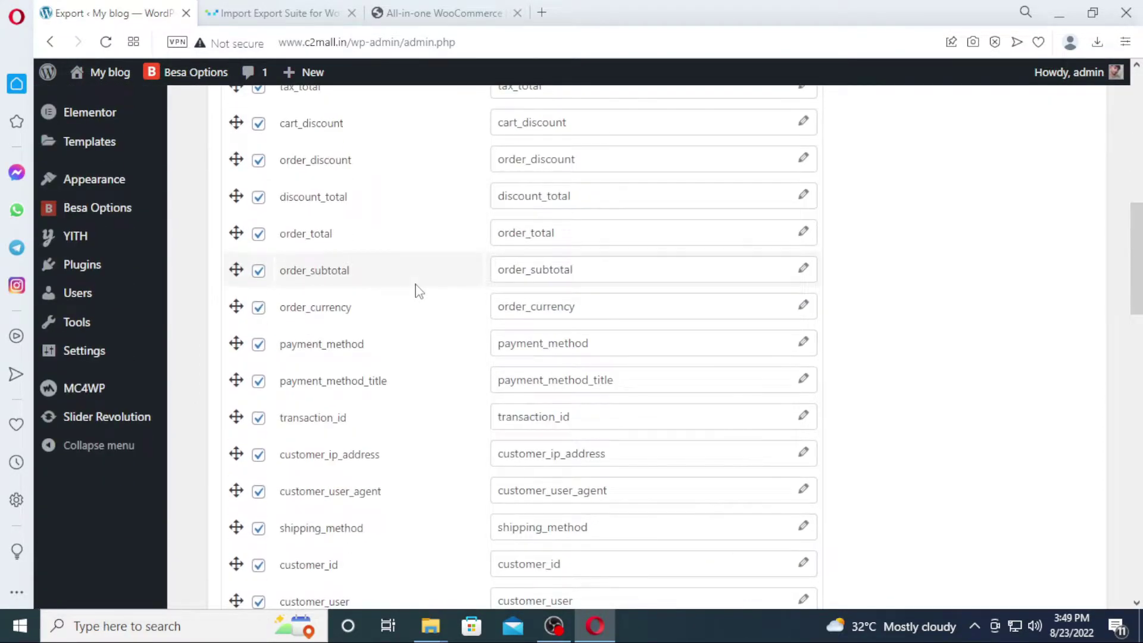
pyautogui.scroll(-3, 420, 311)
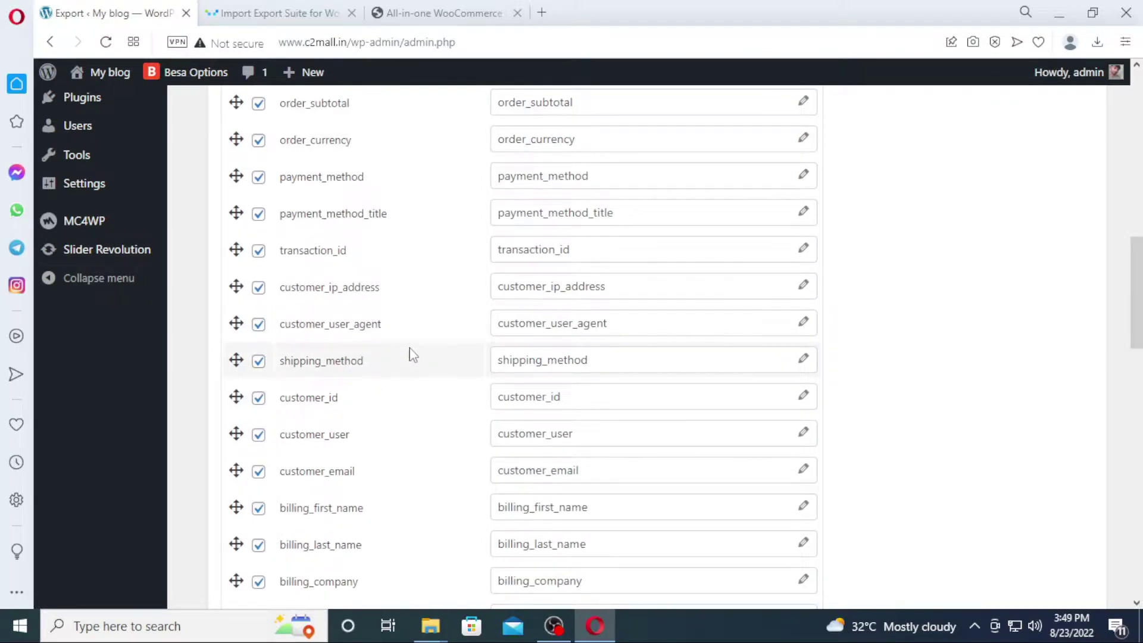
pyautogui.scroll(-5, 434, 375)
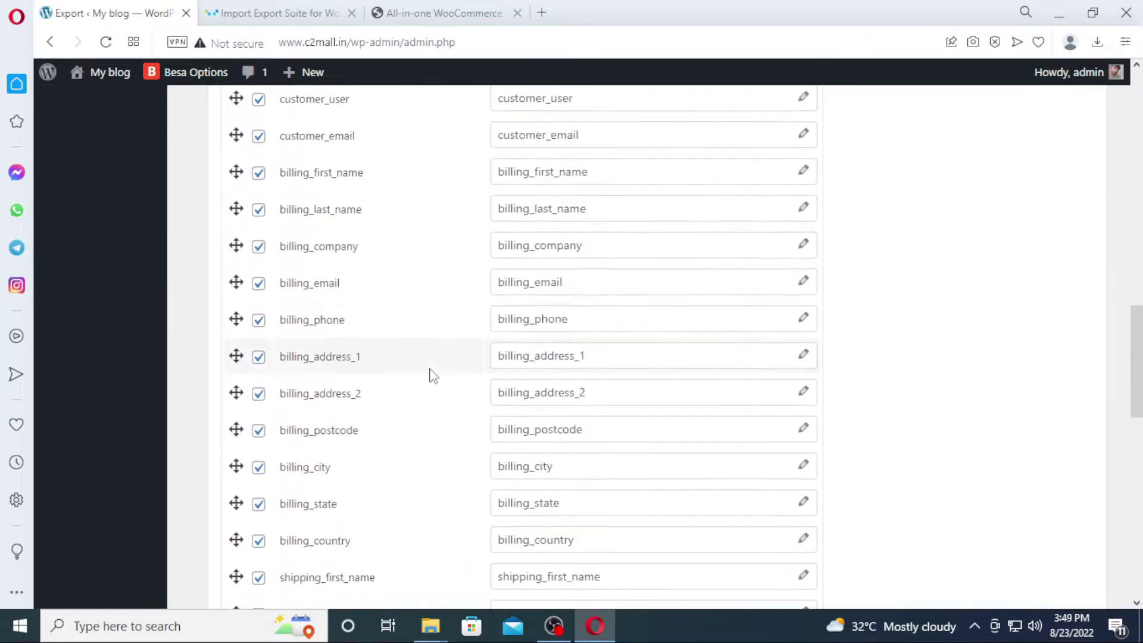
pyautogui.scroll(-15, 433, 375)
pyautogui.click(238, 404)
pyautogui.scroll(-3, 357, 363)
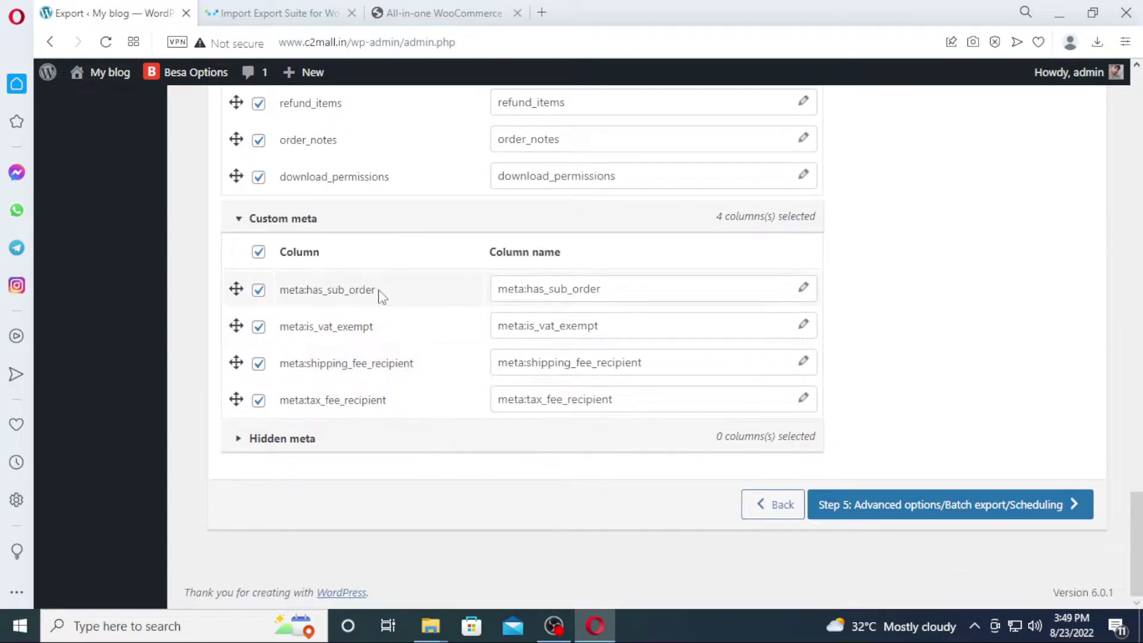
# Step: Expand the Hidden meta group and include all of its columns in the export
pyautogui.click(238, 438)
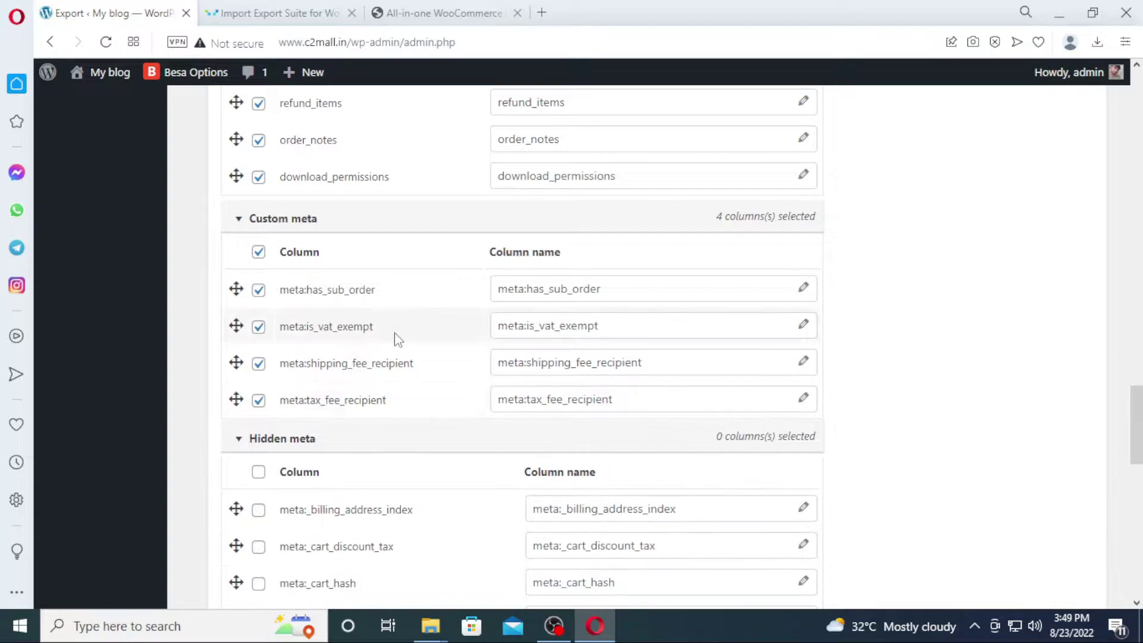
pyautogui.scroll(-1, 398, 339)
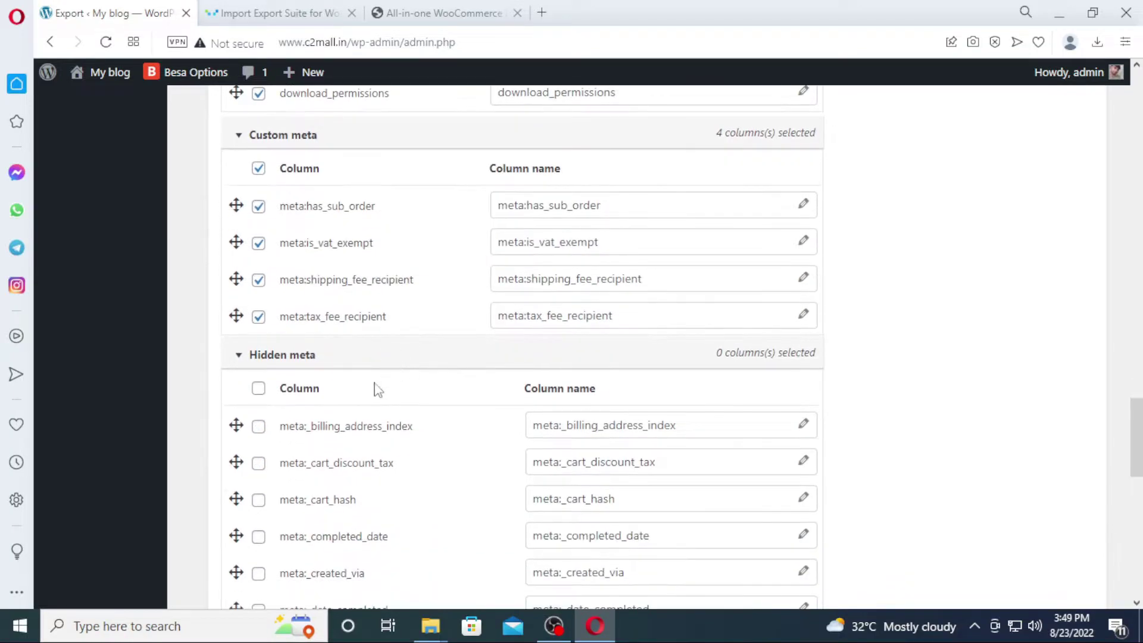
pyautogui.click(258, 388)
pyautogui.scroll(-5, 774, 351)
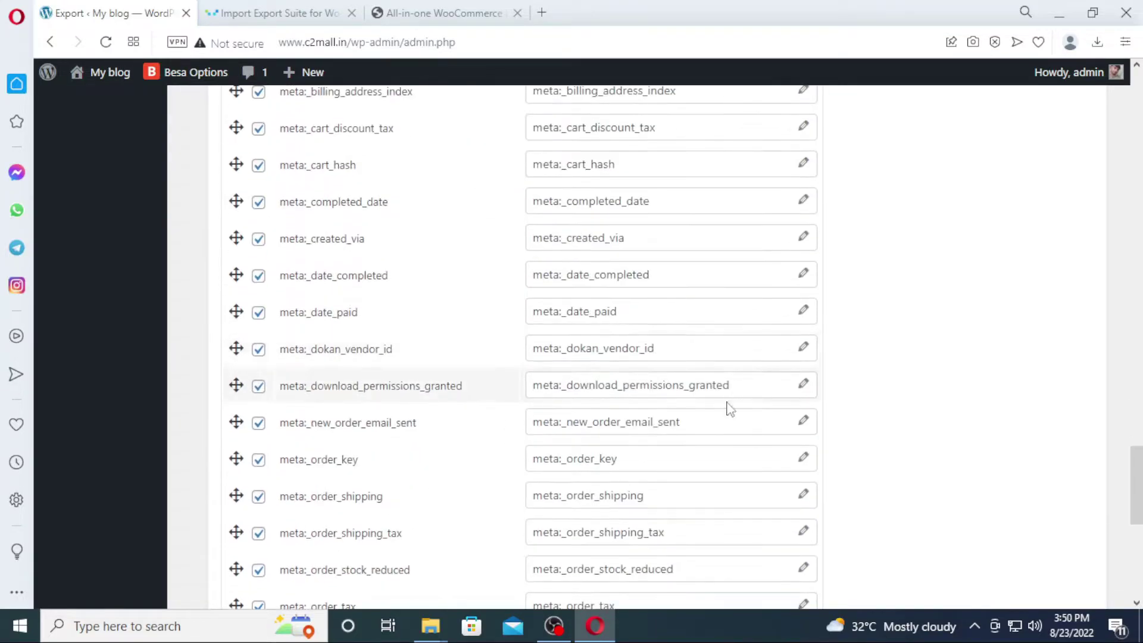
pyautogui.scroll(-8, 733, 390)
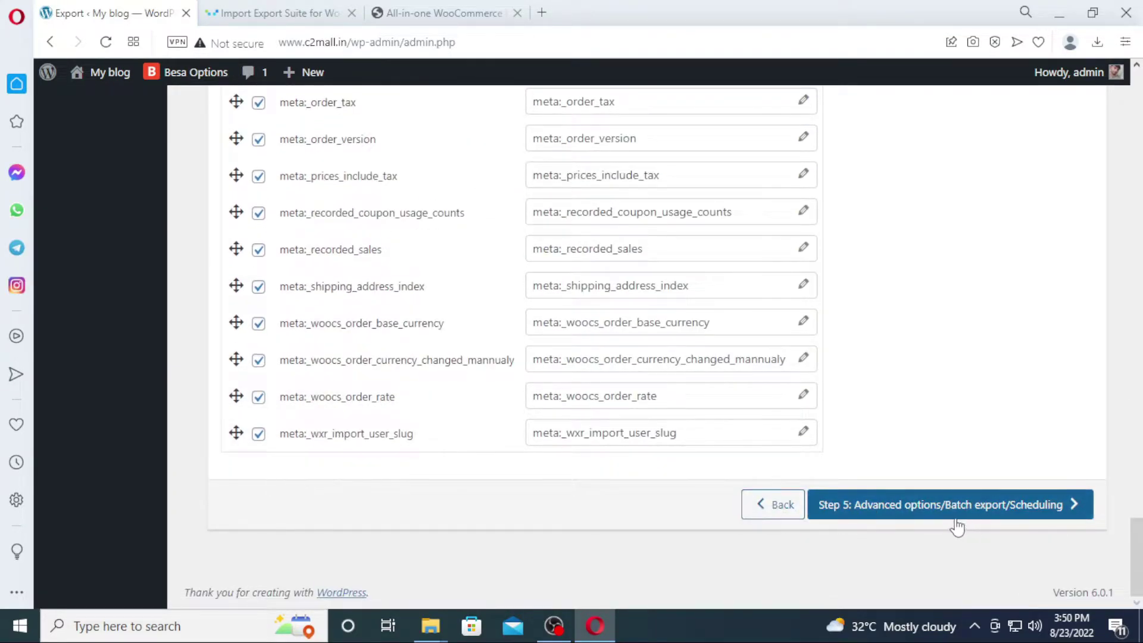
# Step: Continue to the advanced export options and set line items to export in separate rows
pyautogui.click(886, 503)
pyautogui.scroll(5, 637, 324)
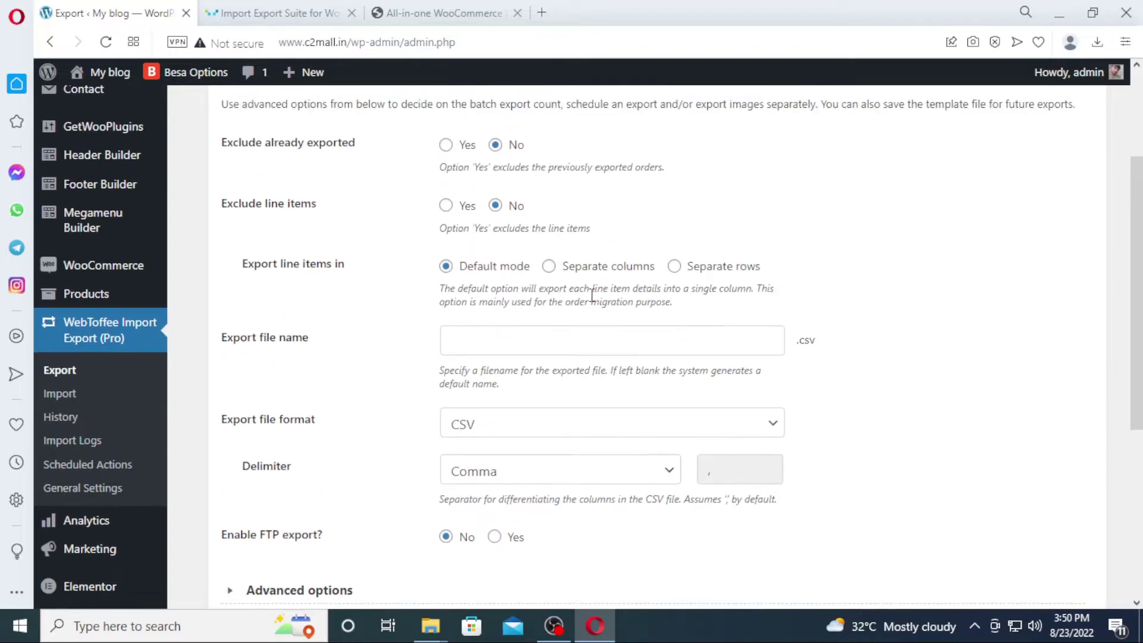
pyautogui.scroll(3, 592, 296)
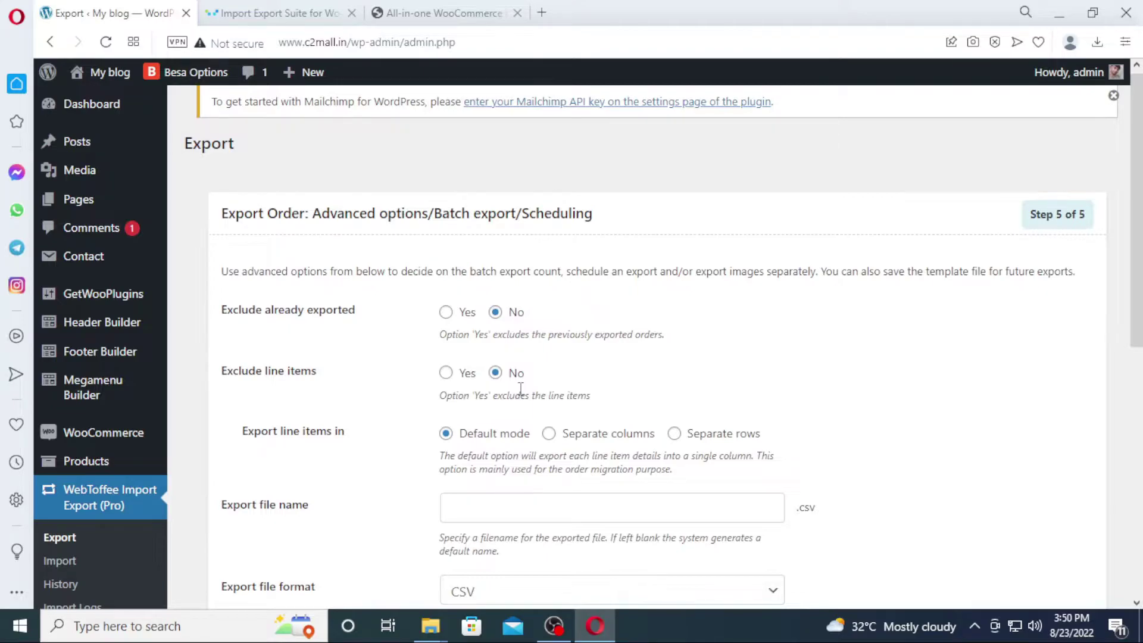
pyautogui.scroll(-3, 534, 387)
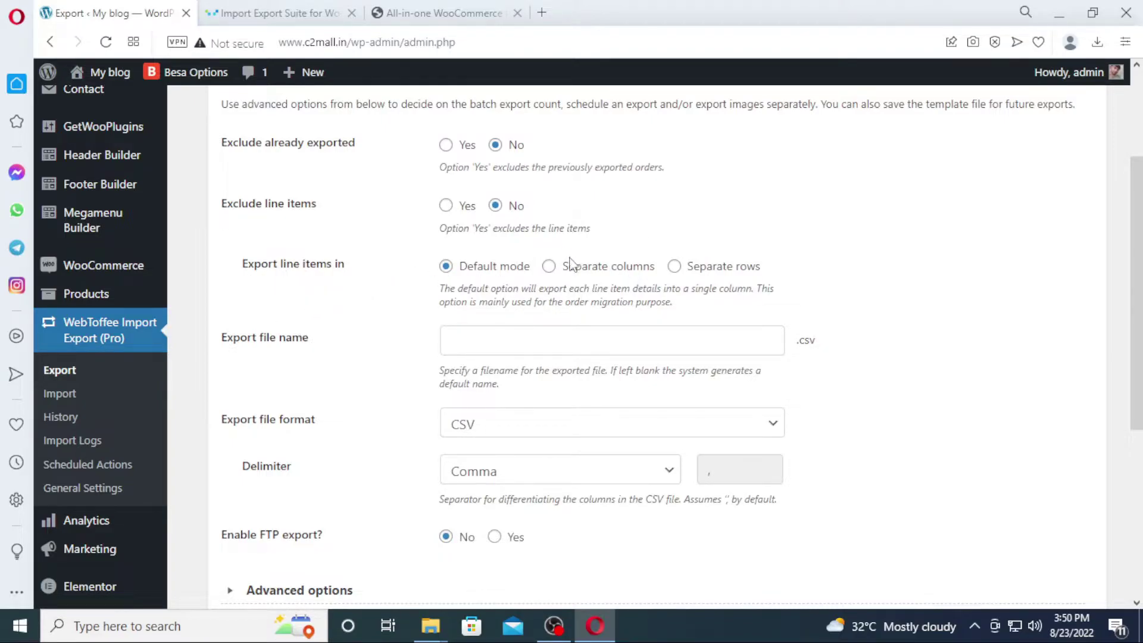
pyautogui.click(675, 267)
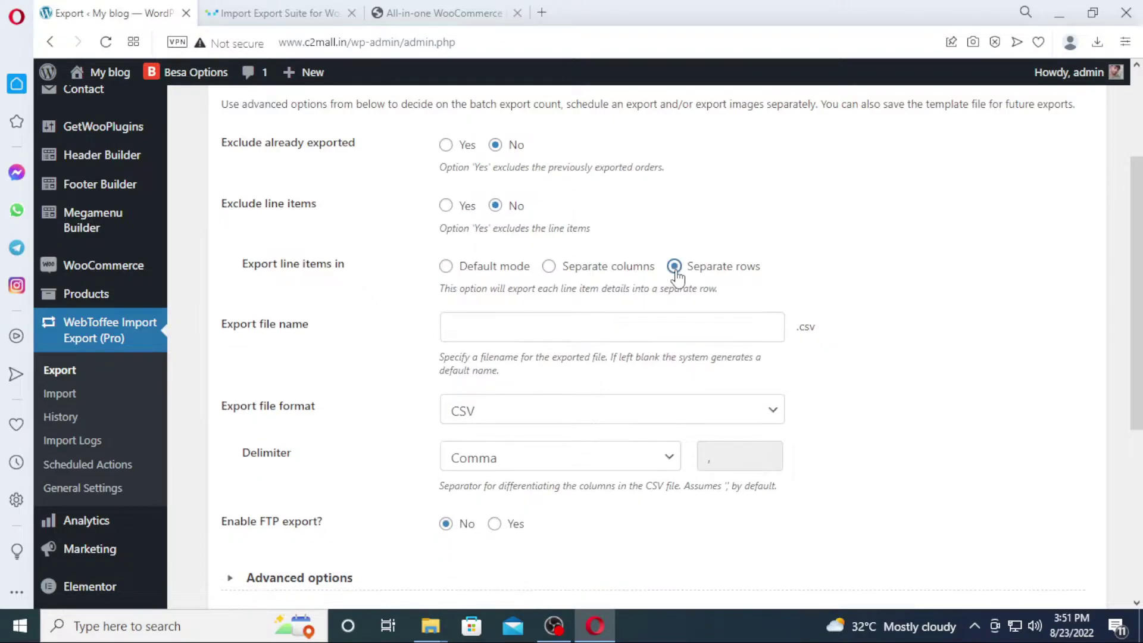
# Step: Name the export file orders, keeping the CSV format and the Comma delimiter
pyautogui.click(500, 322)
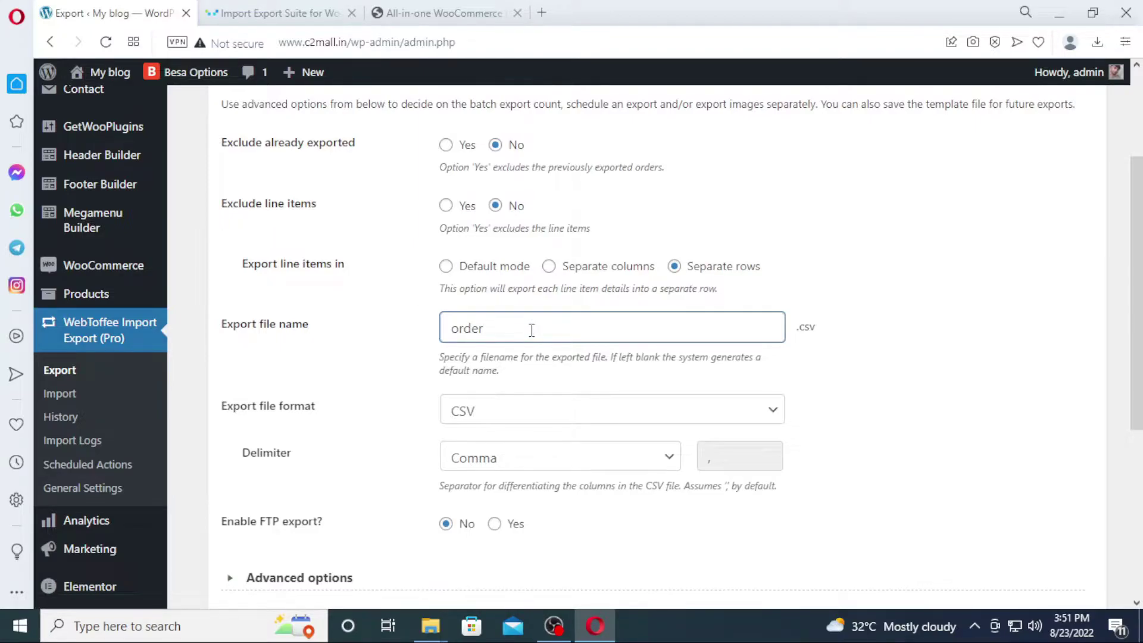
pyautogui.click(773, 444)
pyautogui.scroll(-5, 404, 449)
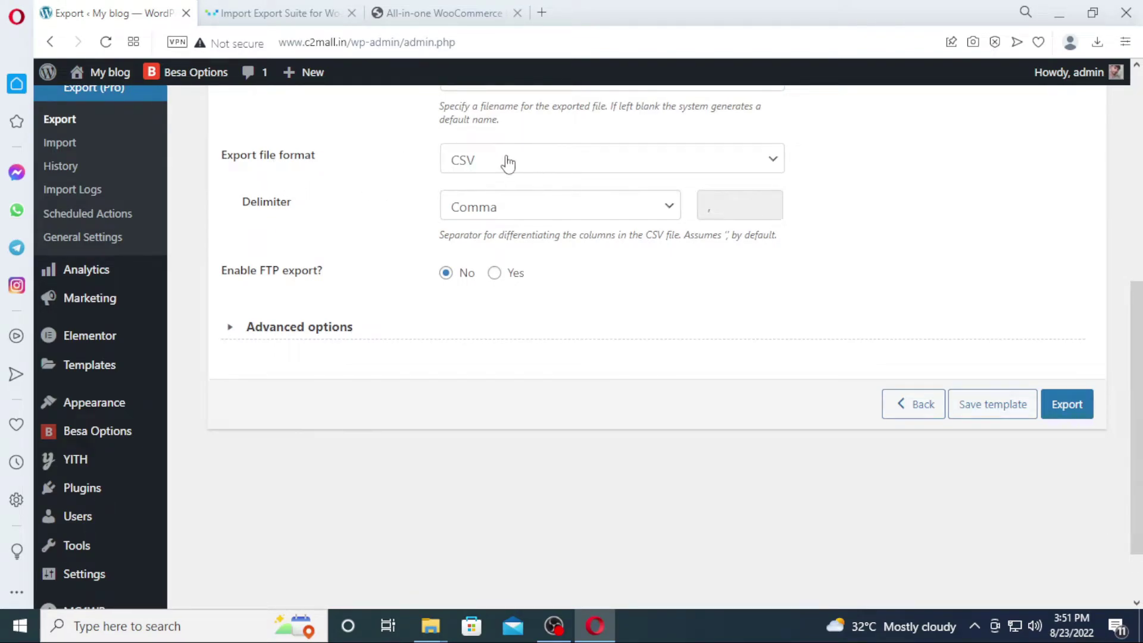
pyautogui.click(553, 327)
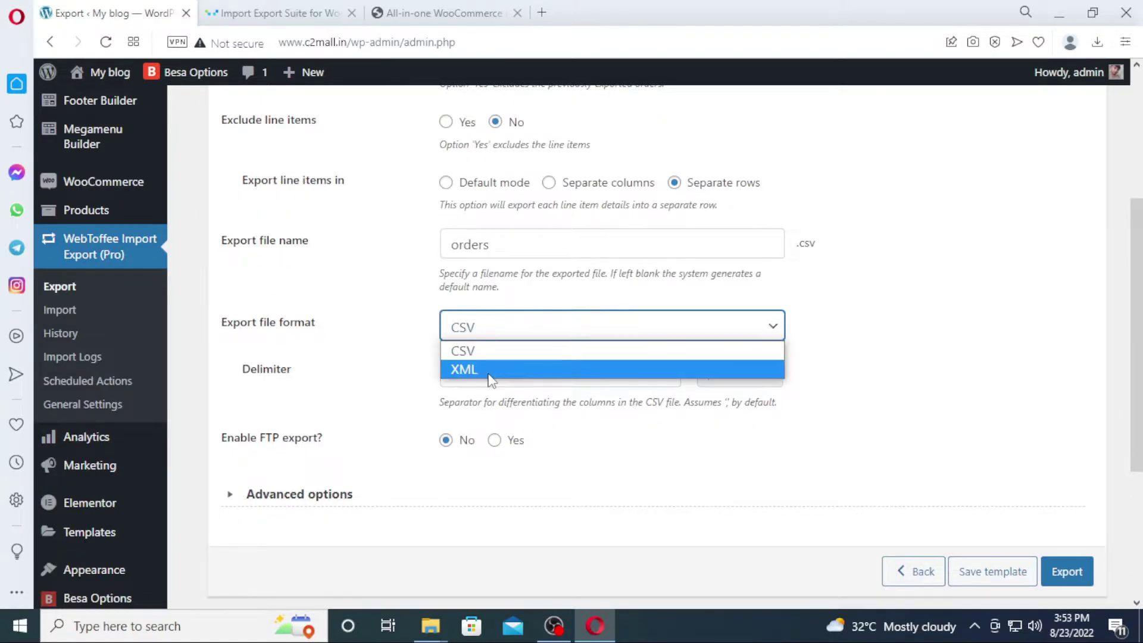
pyautogui.click(514, 351)
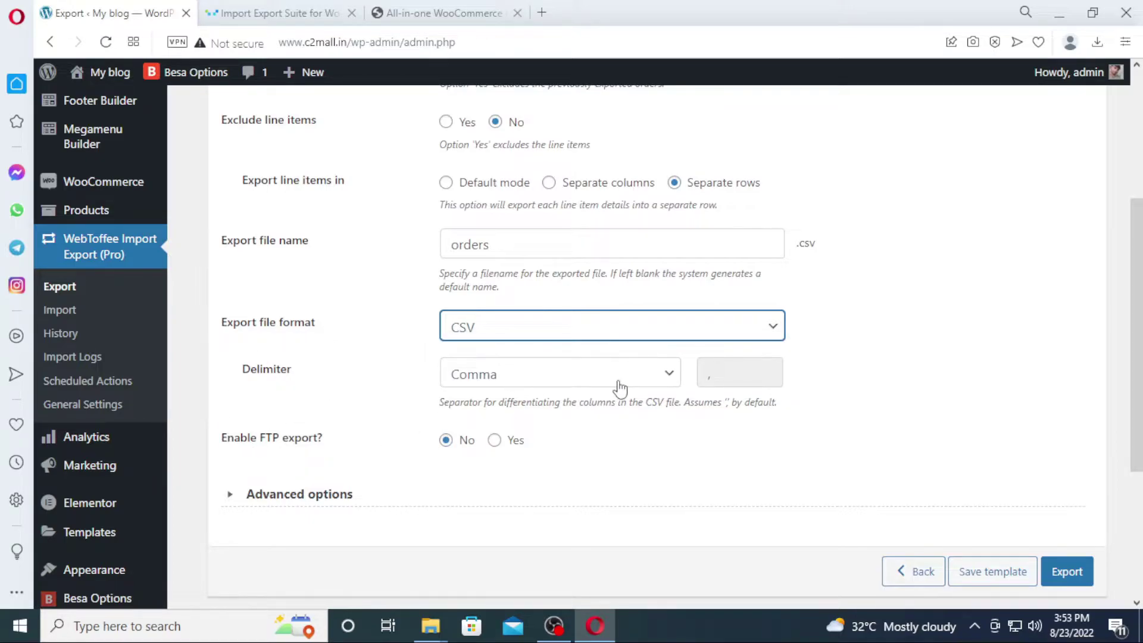
pyautogui.click(568, 381)
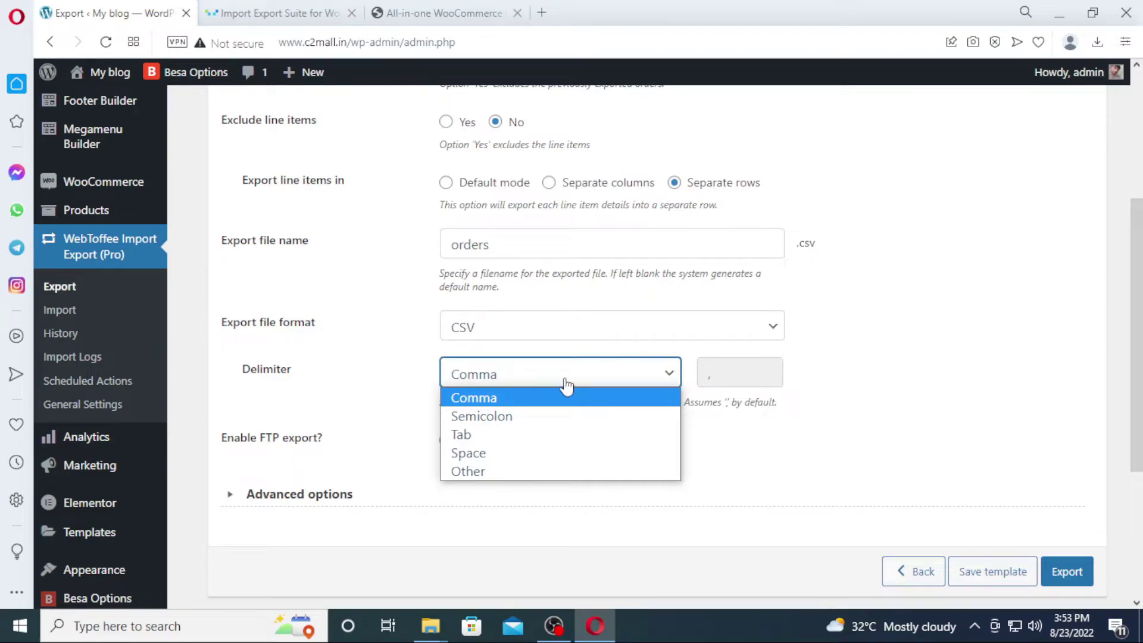
pyautogui.click(566, 383)
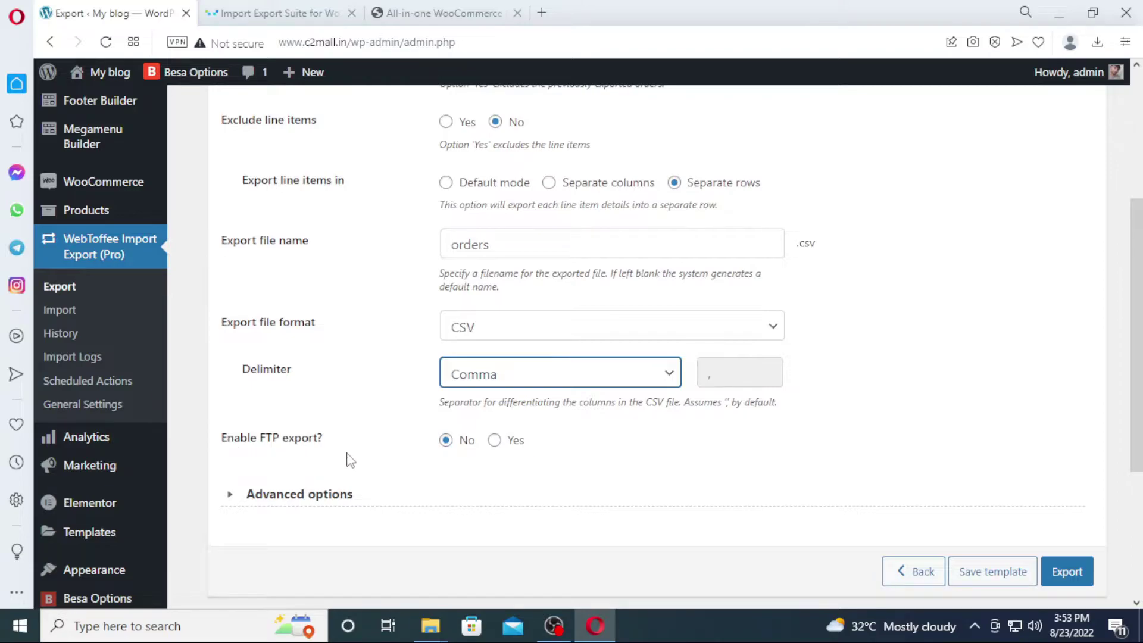
# Step: Run the order export after checking the advanced options, and download the exported file
pyautogui.click(241, 499)
pyautogui.scroll(-3, 566, 500)
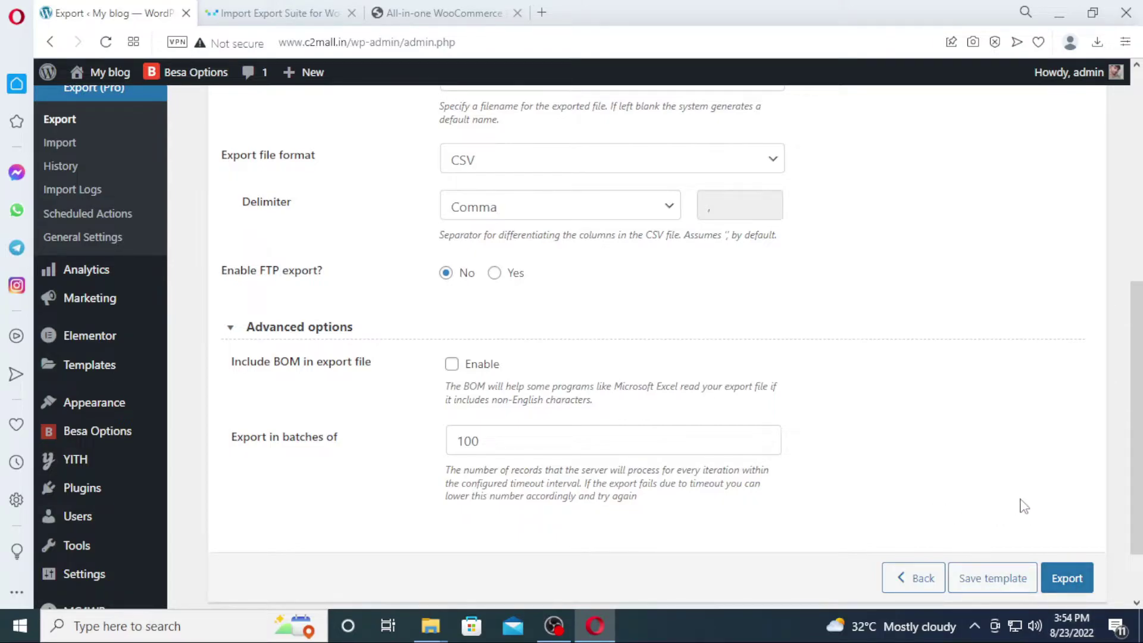
pyautogui.scroll(-2, 1019, 506)
pyautogui.click(1069, 492)
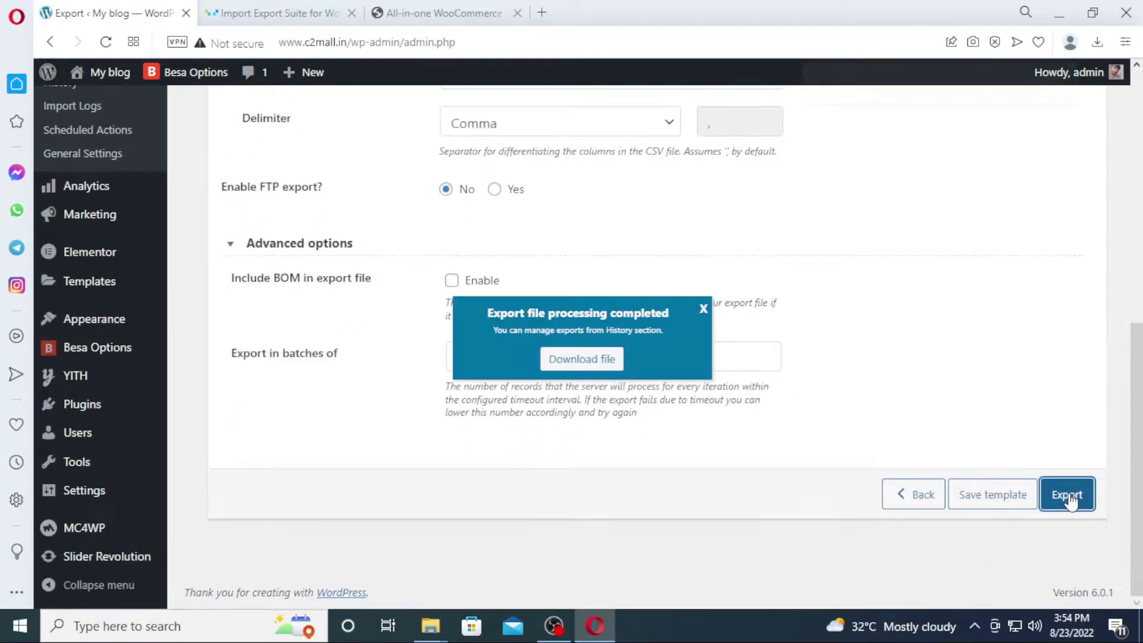
pyautogui.click(595, 360)
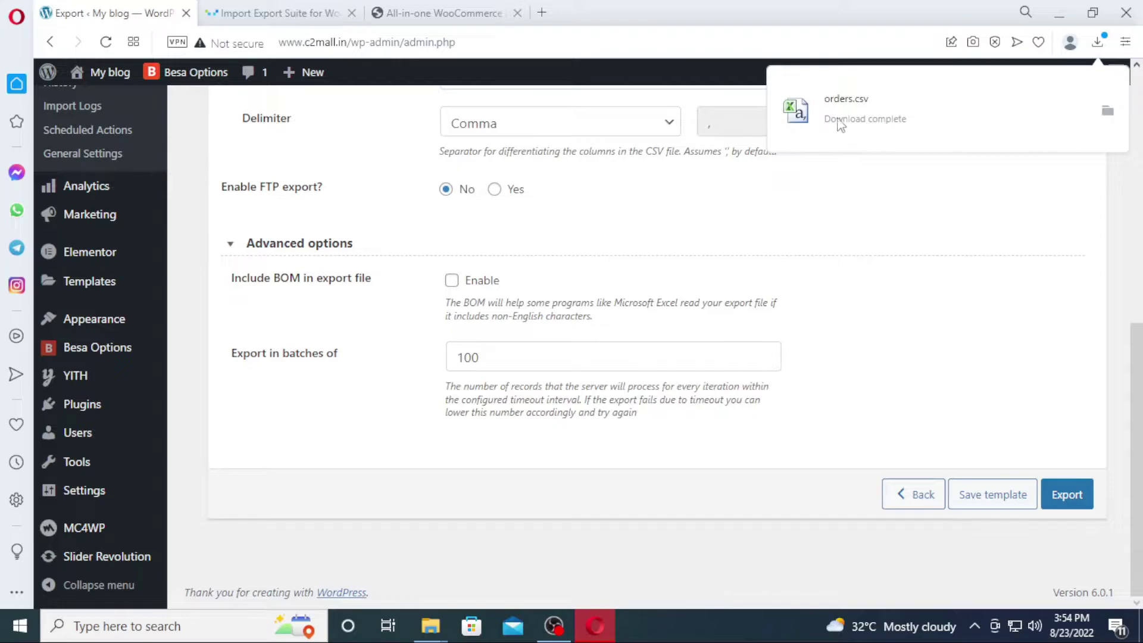
# Step: Open the downloaded orders.csv in Excel and look through its order rows and columns
pyautogui.click(850, 116)
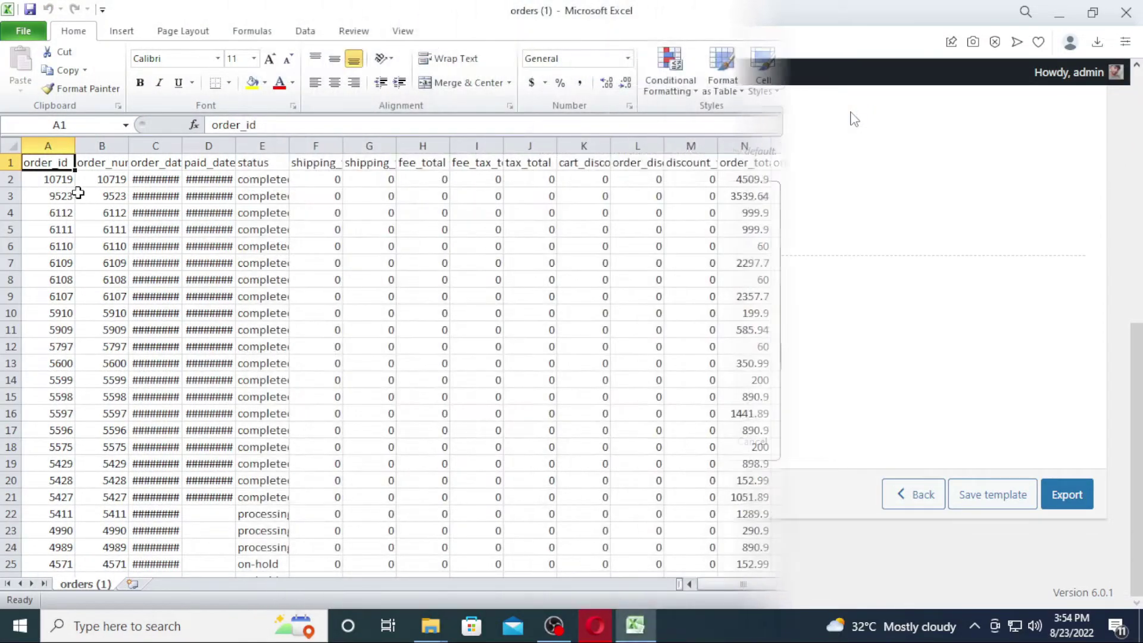
pyautogui.moveTo(716, 584); pyautogui.dragTo(150, 274)
pyautogui.scroll(-3, 52, 250)
pyautogui.scroll(3, 52, 250)
pyautogui.click(96, 210)
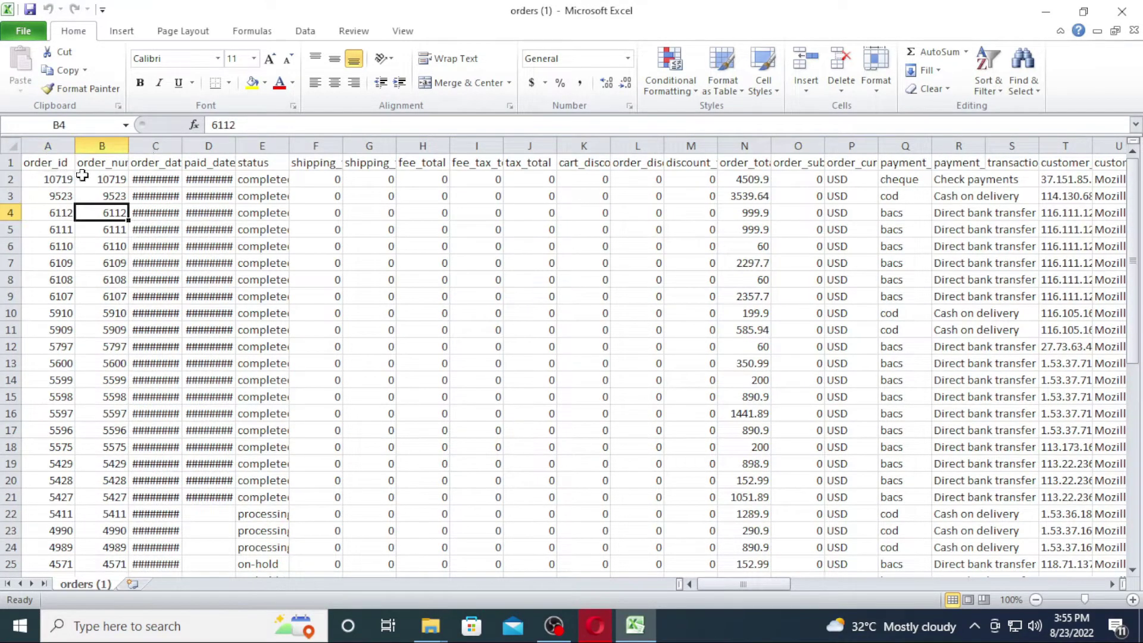
# Step: Look through the remaining order rows in the exported orders workbook and close it
pyautogui.scroll(-4, 653, 296)
pyautogui.scroll(4, 694, 285)
pyautogui.moveTo(764, 585)
pyautogui.mouseDown()
pyautogui.moveTo(792, 583)
pyautogui.moveTo(744, 585)
pyautogui.mouseUp()
pyautogui.click(1116, 9)
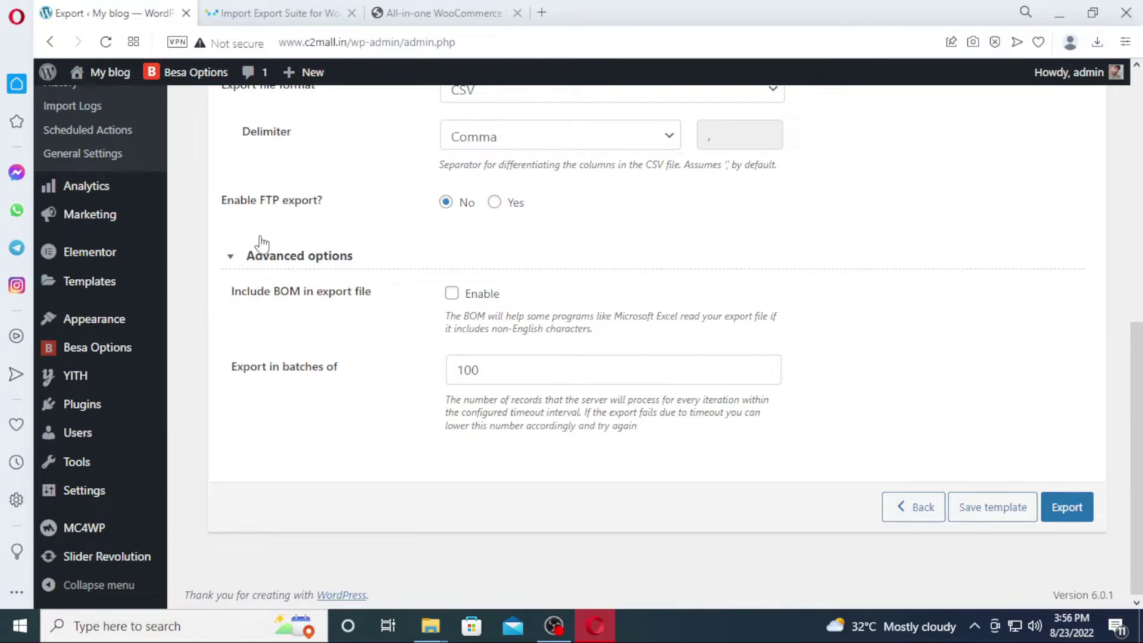
# Step: Go to the page for adding new plugins and open the plugin upload form
pyautogui.scroll(3, 258, 242)
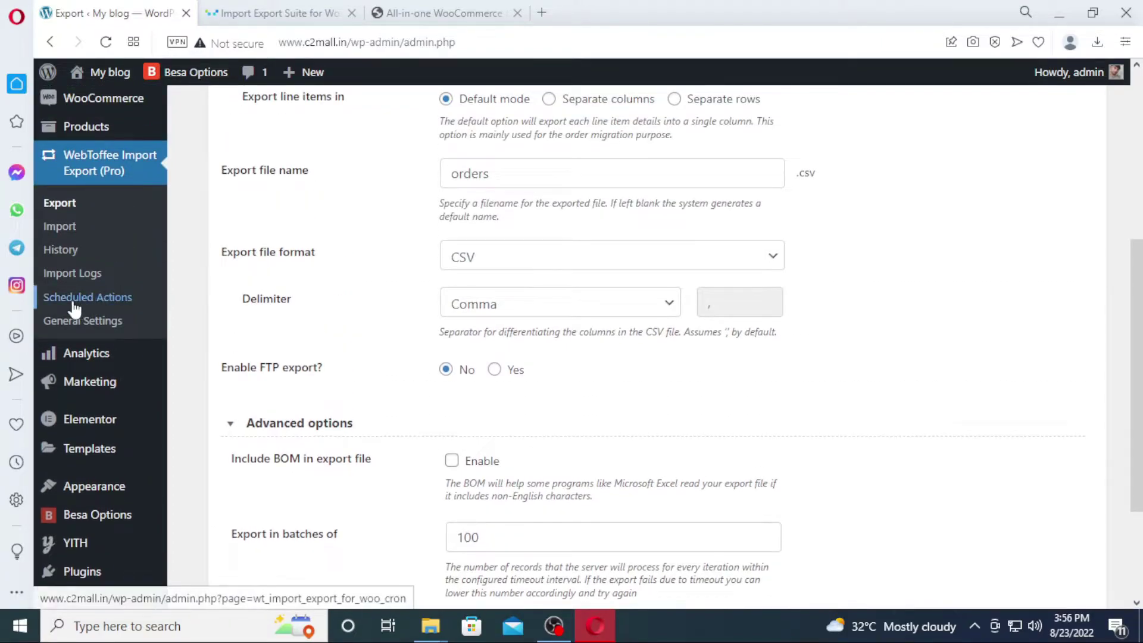
pyautogui.scroll(-3, 304, 244)
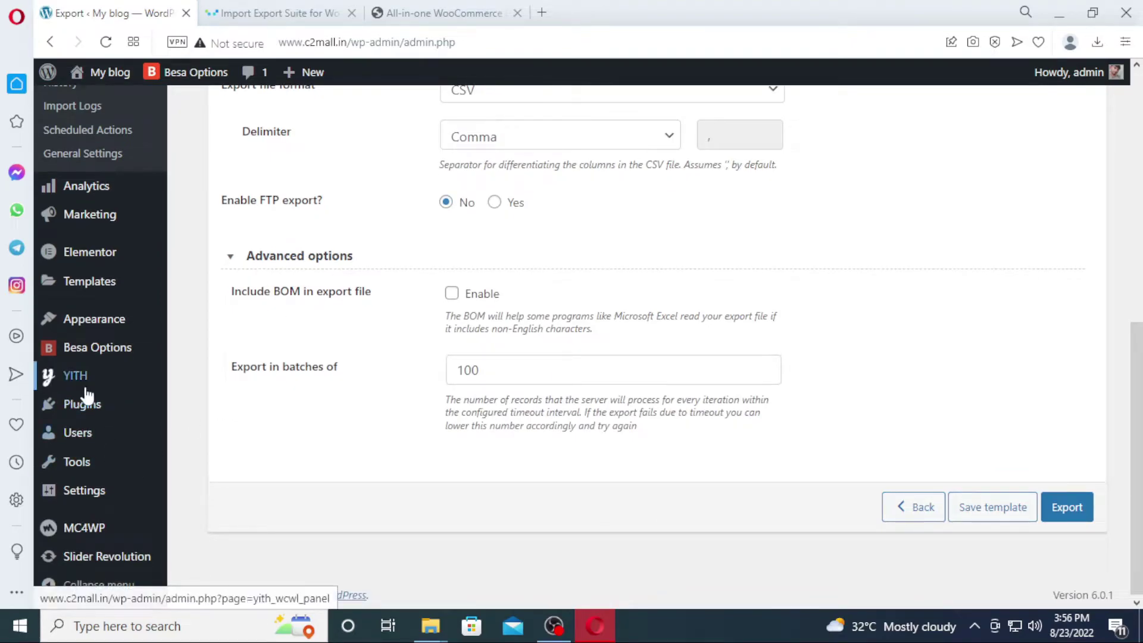
pyautogui.moveTo(86, 417)
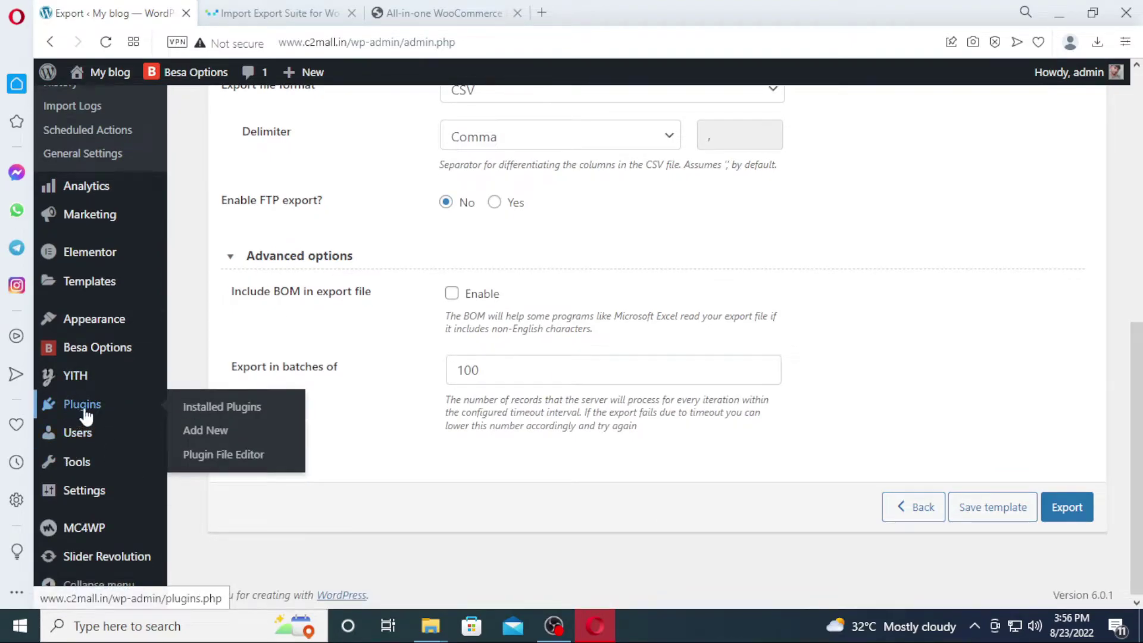
pyautogui.click(206, 424)
pyautogui.click(655, 133)
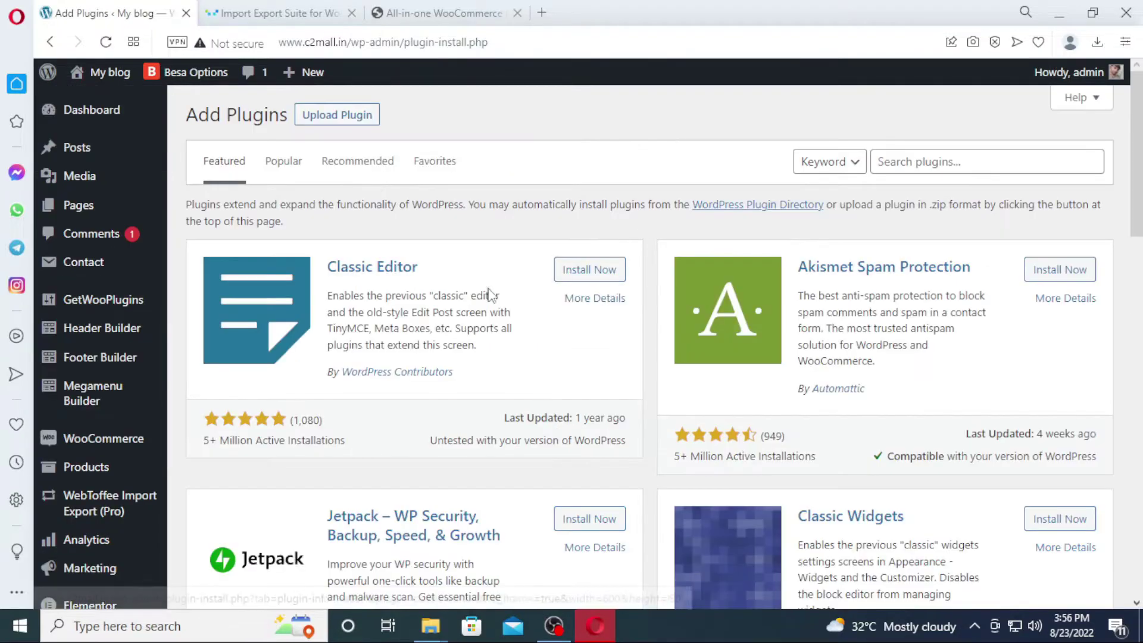
pyautogui.click(337, 115)
# Step: Upload wt-import-export-for-woo-product-1.1.2, install it, and activate the plugin
pyautogui.click(540, 266)
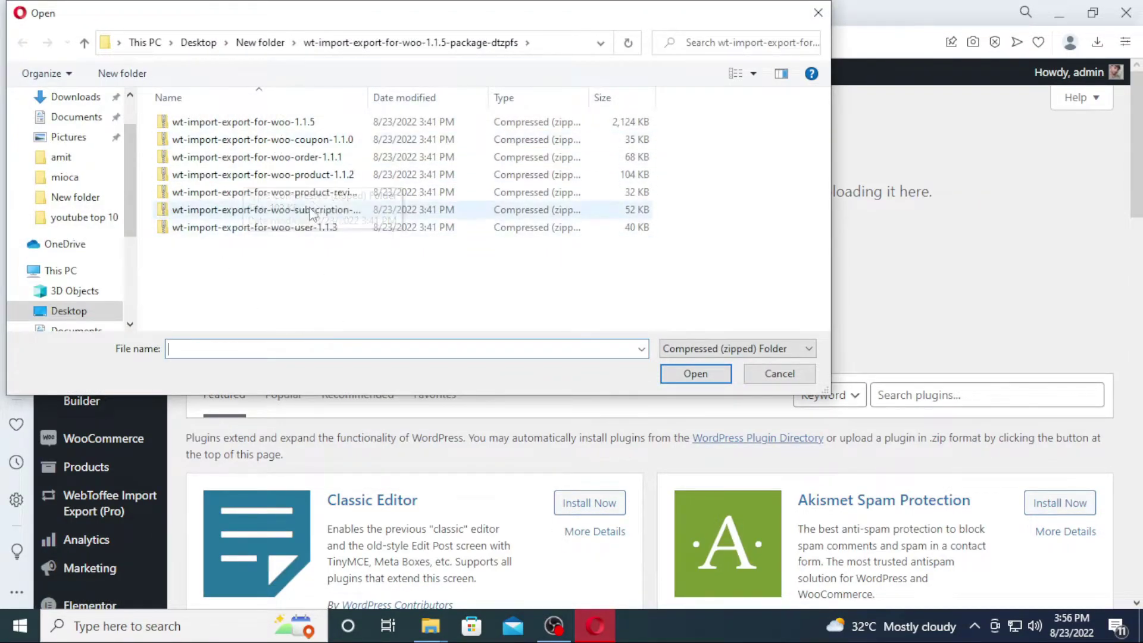
pyautogui.click(292, 176)
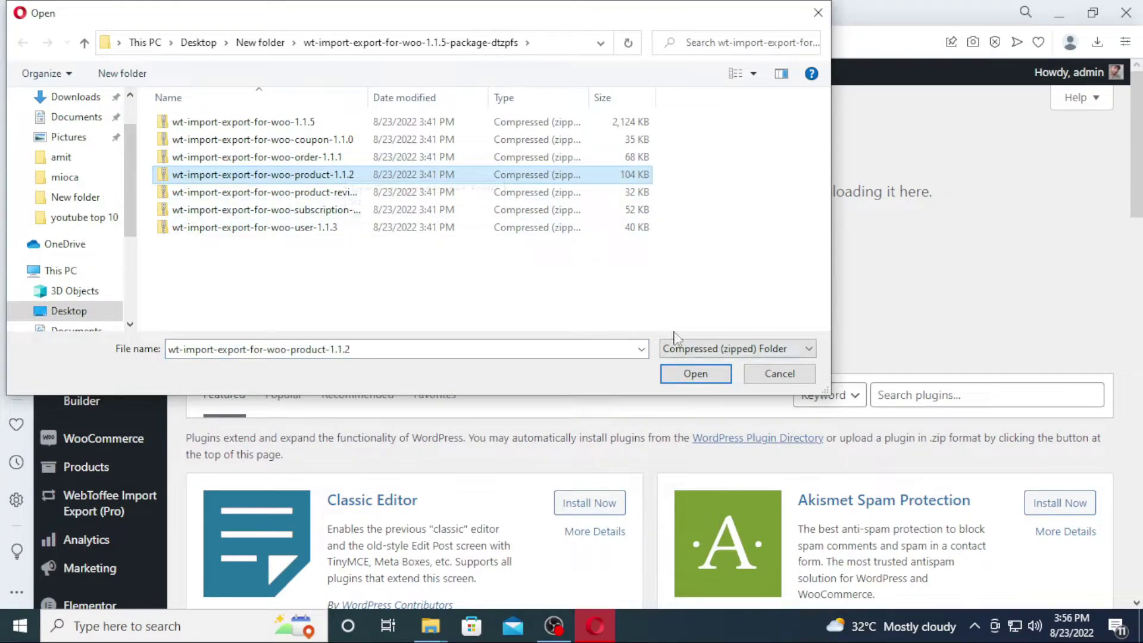
pyautogui.click(699, 374)
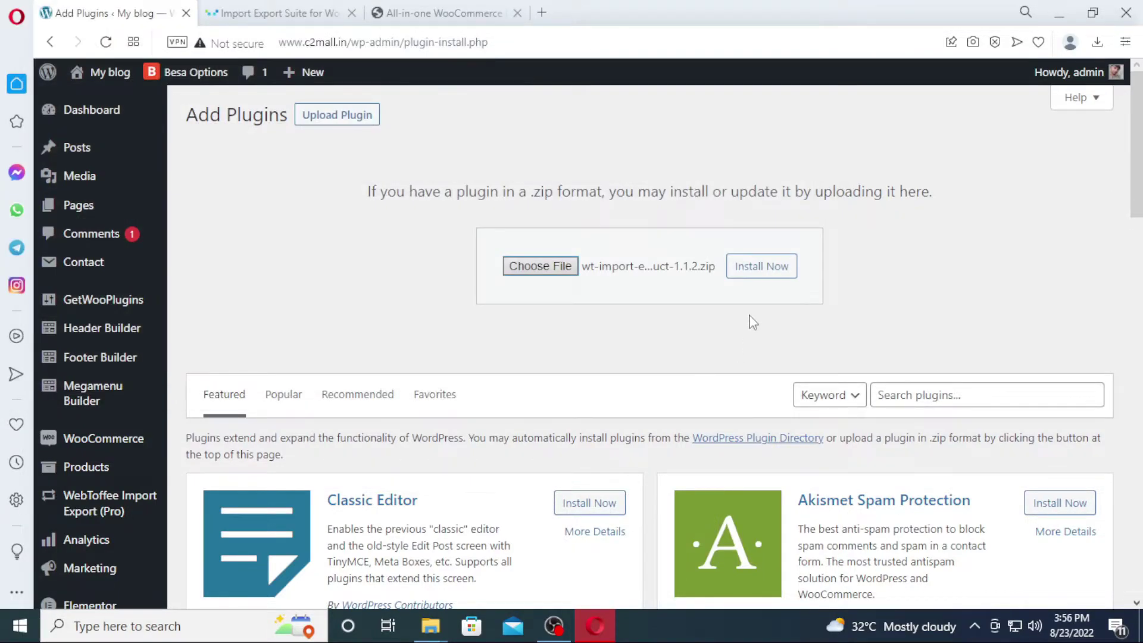
pyautogui.click(767, 278)
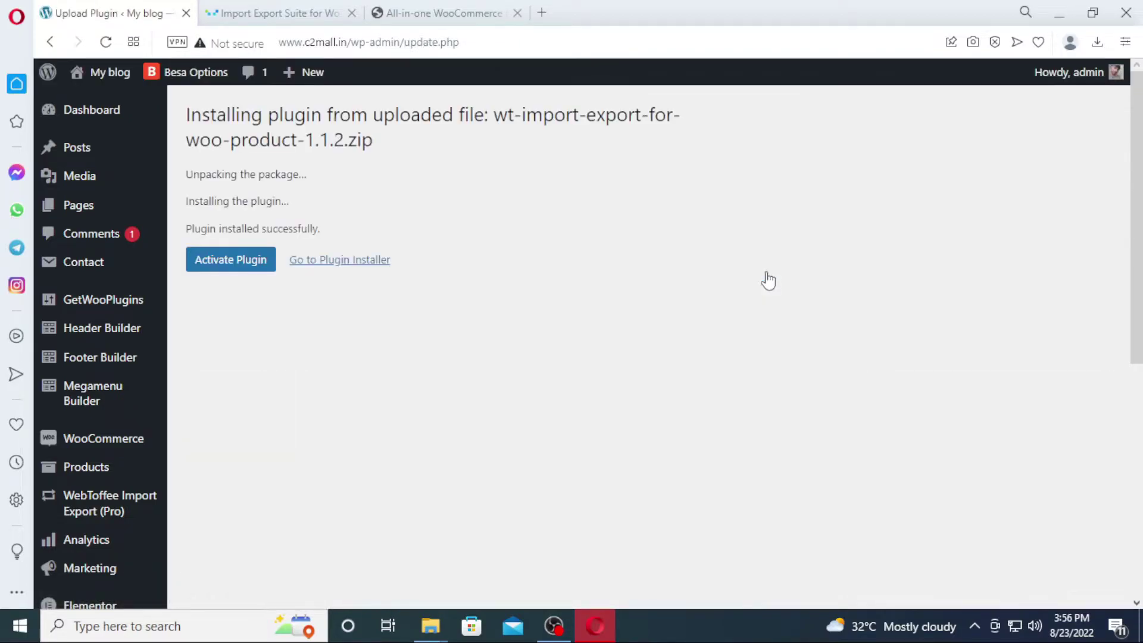
pyautogui.click(233, 262)
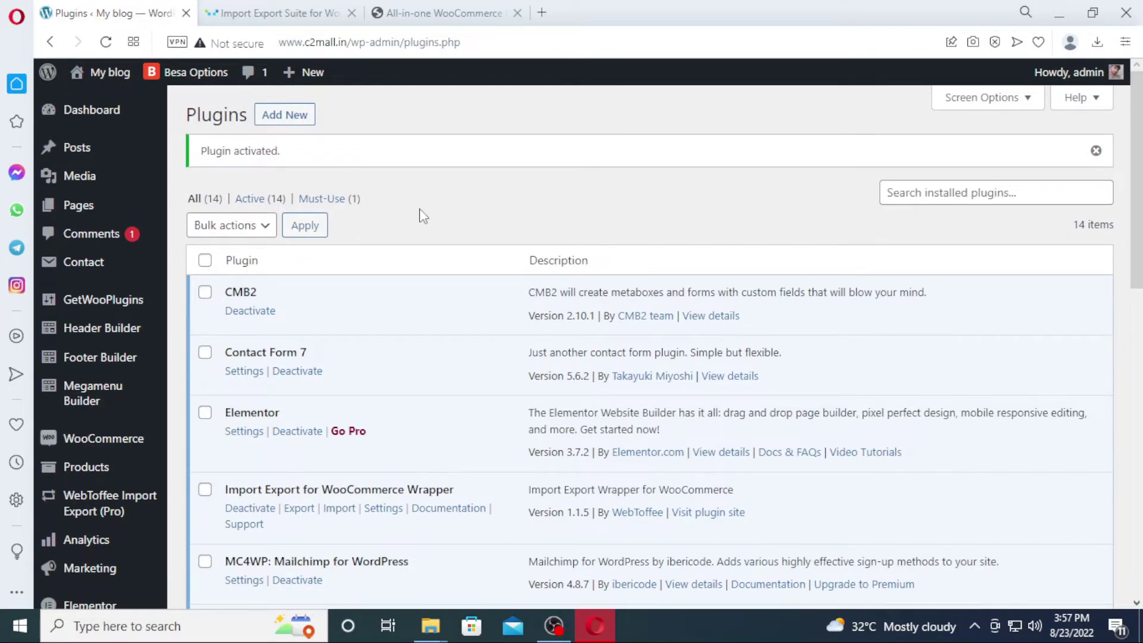
# Step: Start an export with the Product post type and the Advanced export method, and continue to the data filters
pyautogui.moveTo(102, 508)
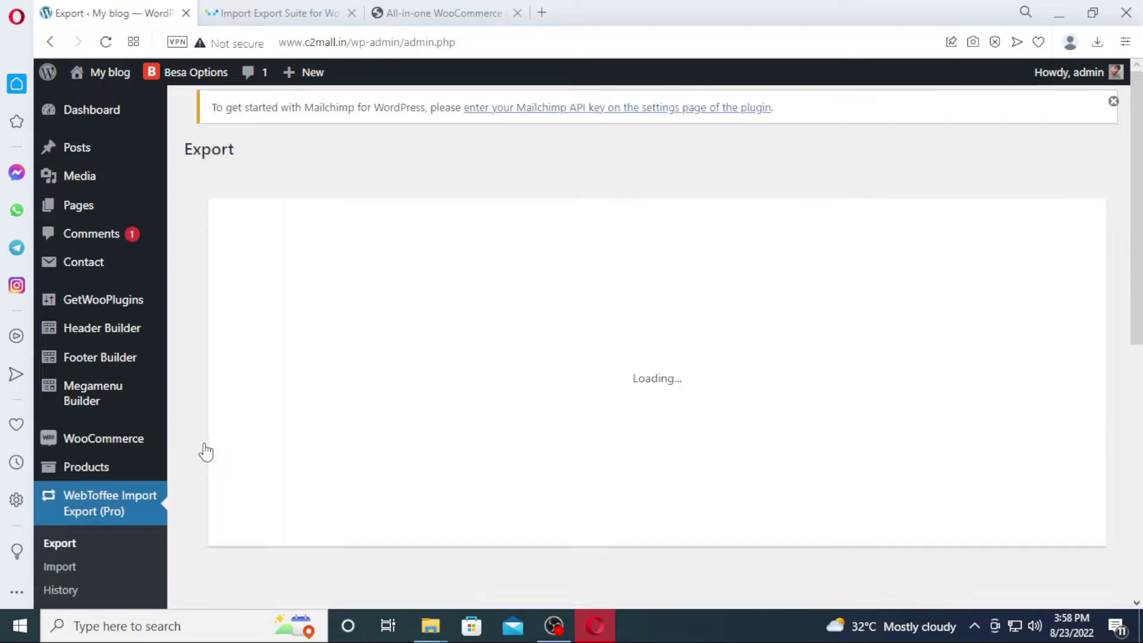
pyautogui.click(596, 336)
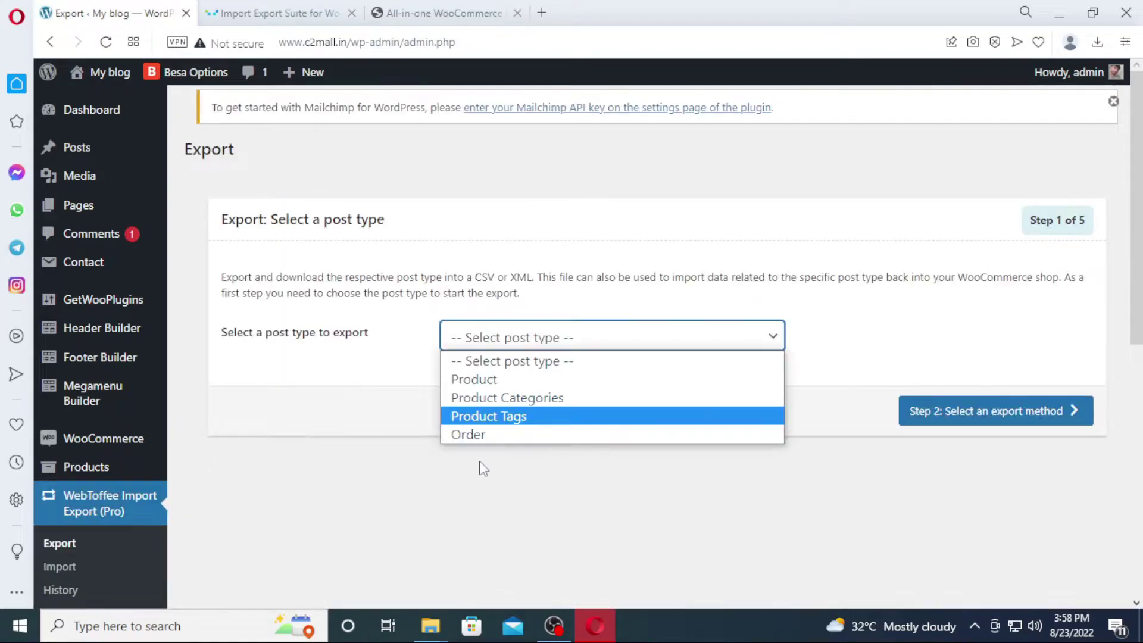
pyautogui.click(481, 381)
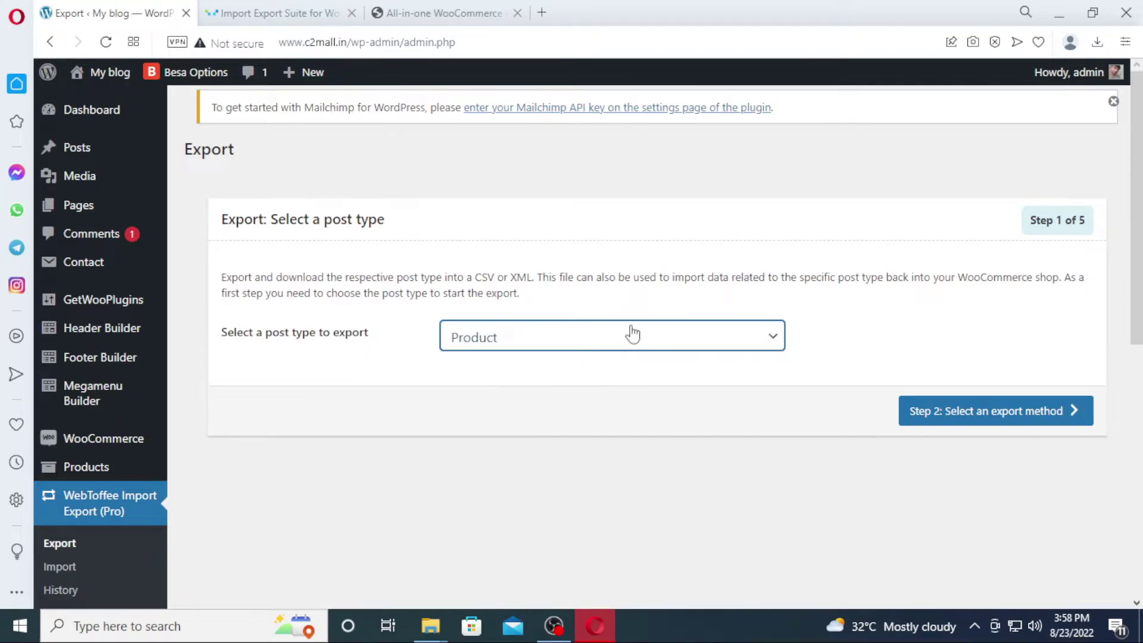
pyautogui.click(976, 418)
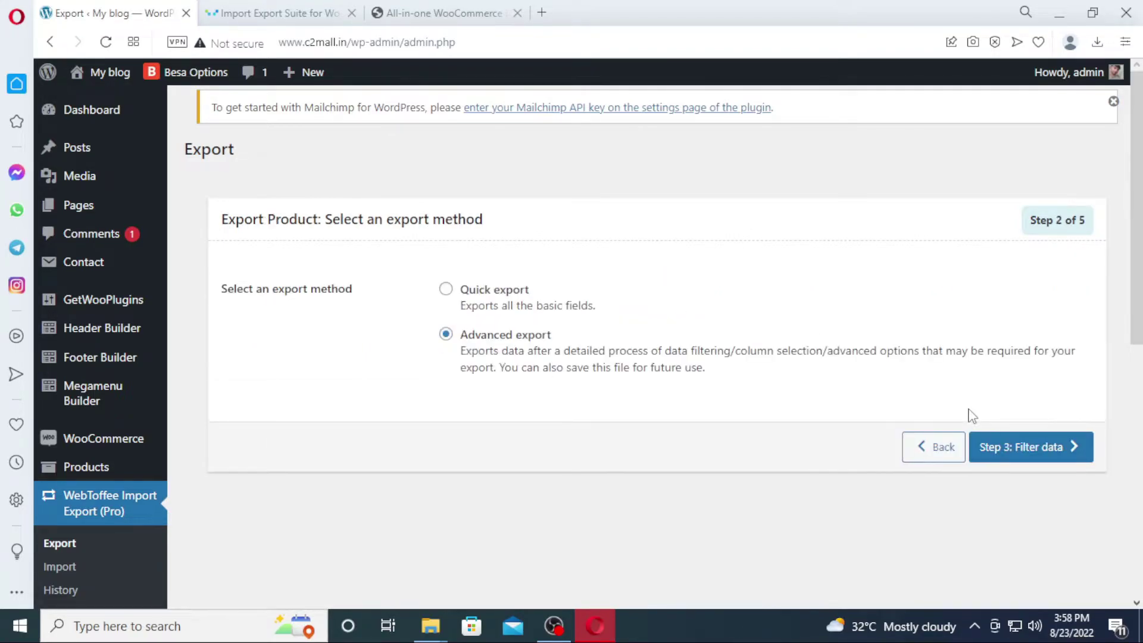
pyautogui.click(1015, 457)
# Step: Keep the default product filters and Product ID ascending sort, and continue to mapping the export columns
pyautogui.scroll(-9, 602, 408)
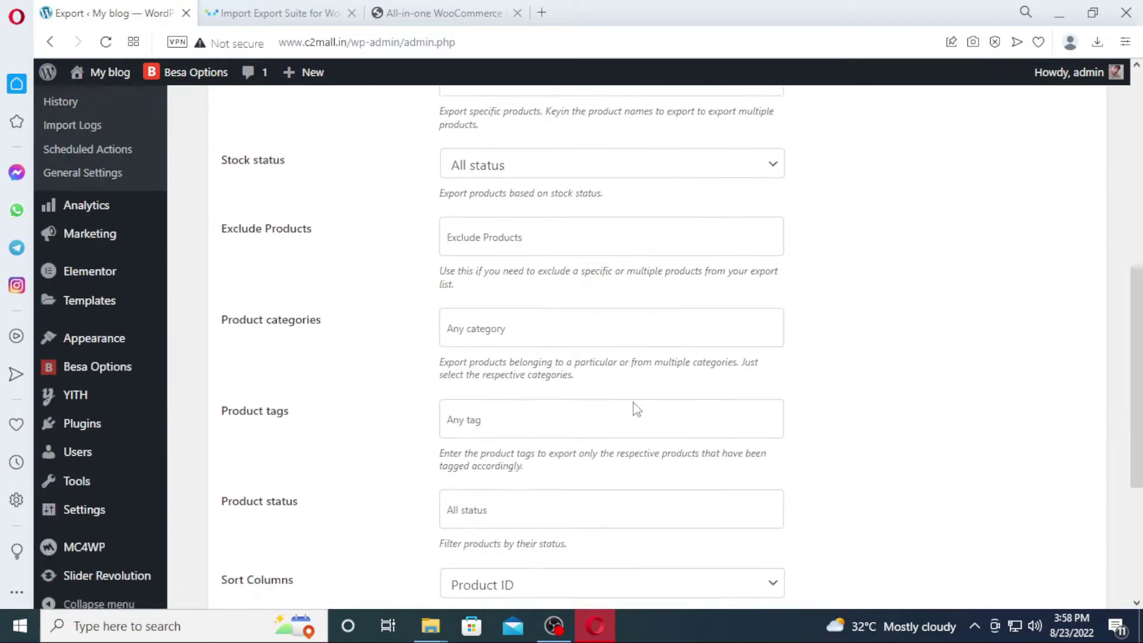
pyautogui.scroll(-2, 774, 452)
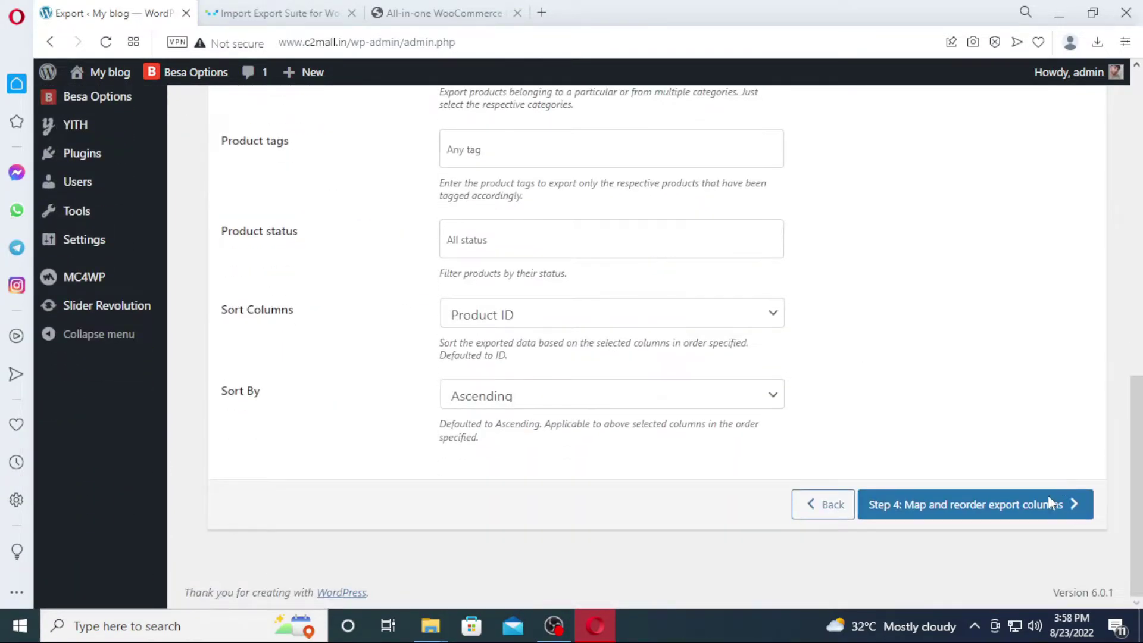
pyautogui.click(945, 501)
# Step: Review the product export columns, expand the taxonomies group, and continue to the advanced export options
pyautogui.scroll(-20, 714, 230)
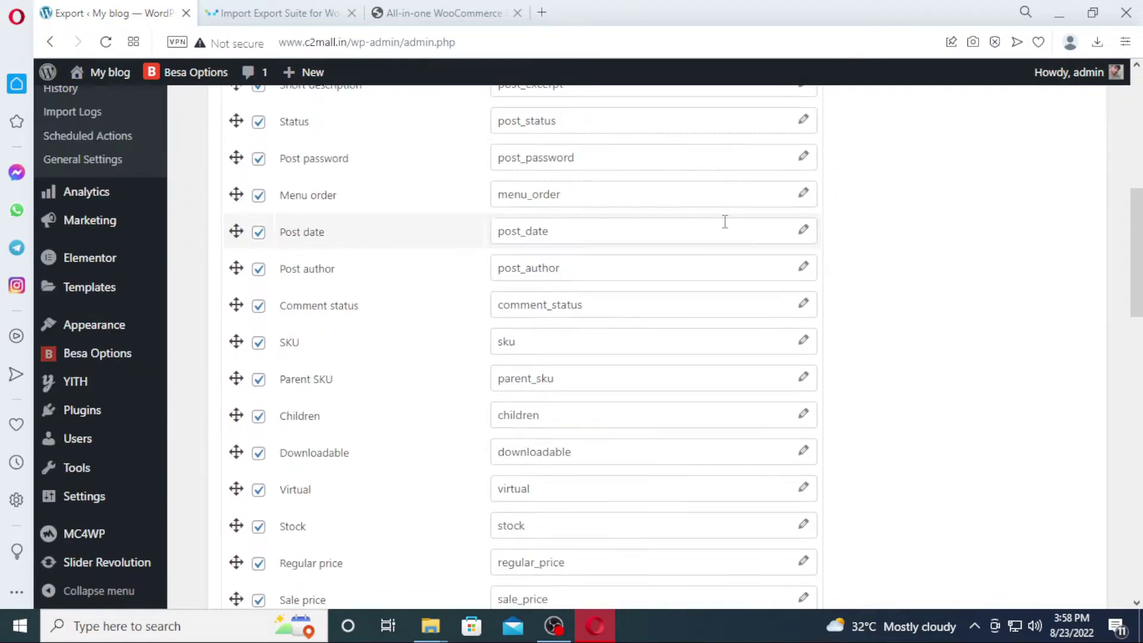
pyautogui.scroll(-10, 730, 225)
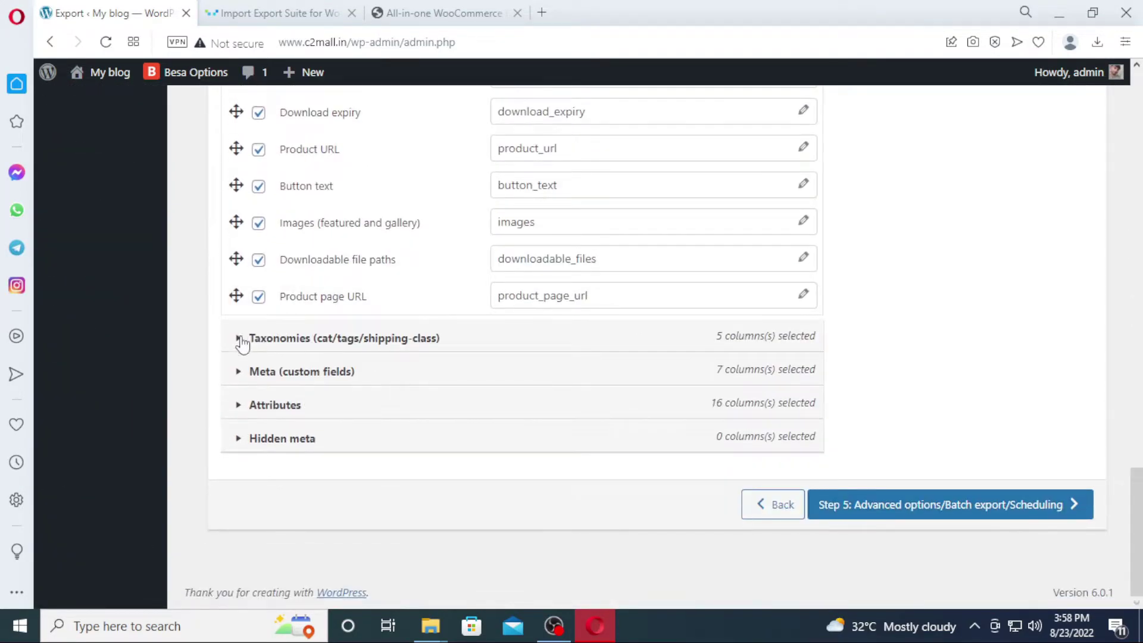
pyautogui.click(242, 337)
pyautogui.scroll(-2, 645, 314)
pyautogui.scroll(-3, 964, 434)
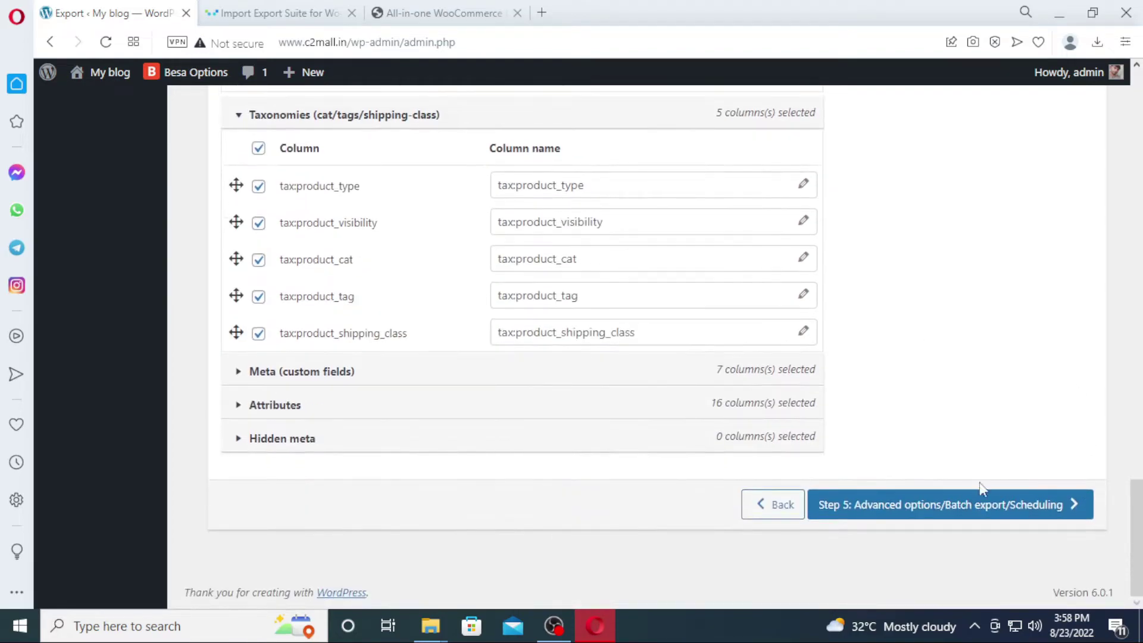
pyautogui.click(945, 506)
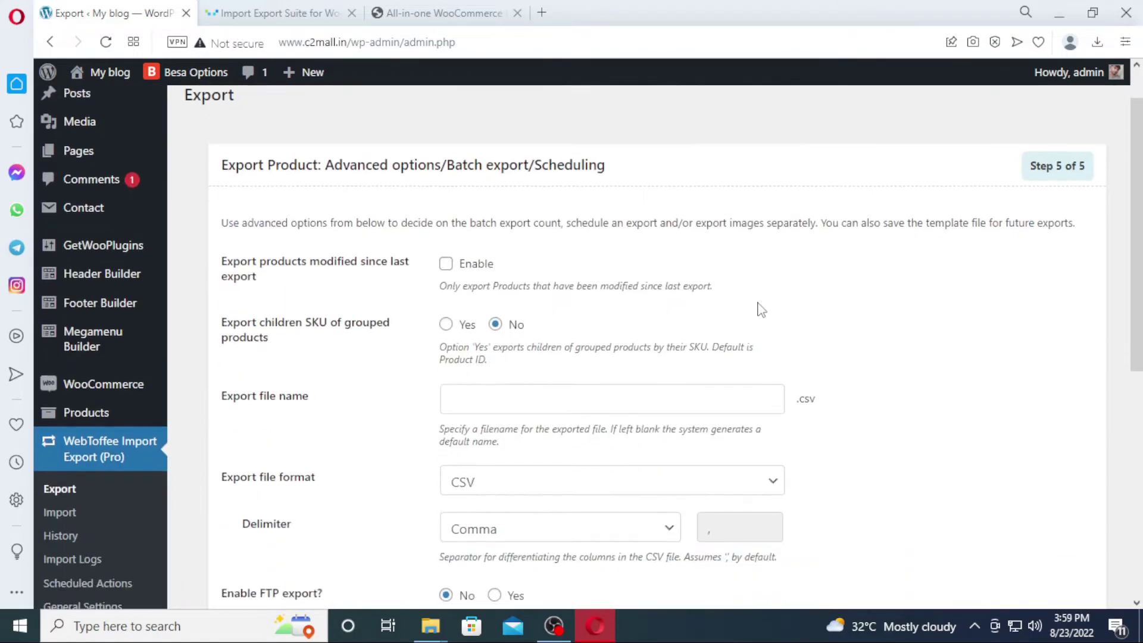
# Step: Expand the advanced options, run the product export with the default CSV settings, and download the exported file
pyautogui.scroll(-2, 531, 386)
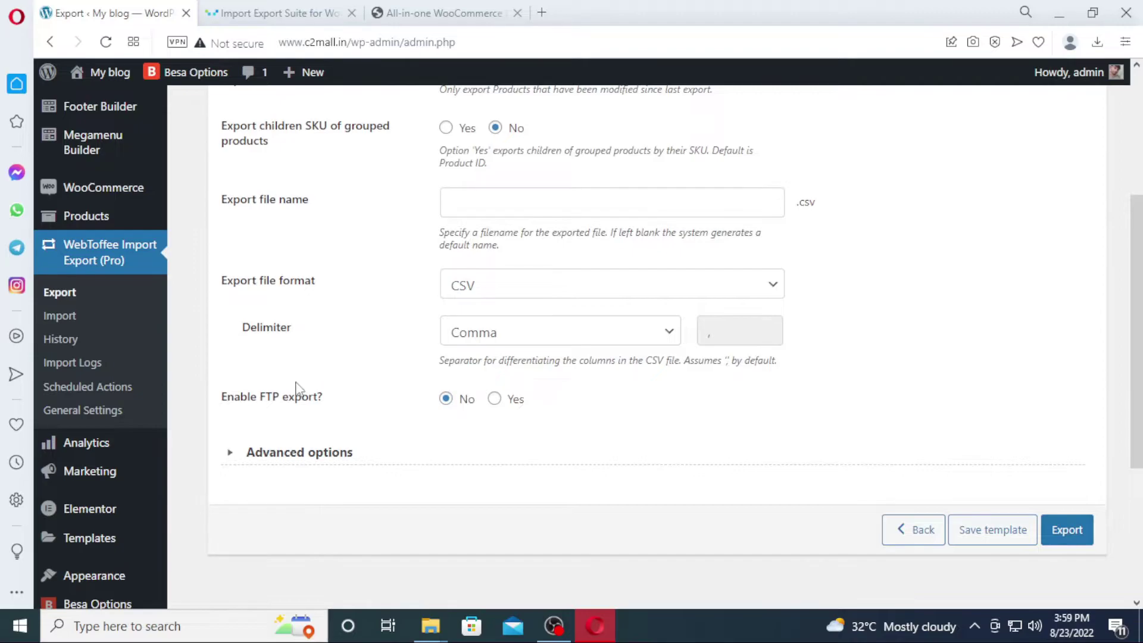
pyautogui.scroll(-5, 445, 361)
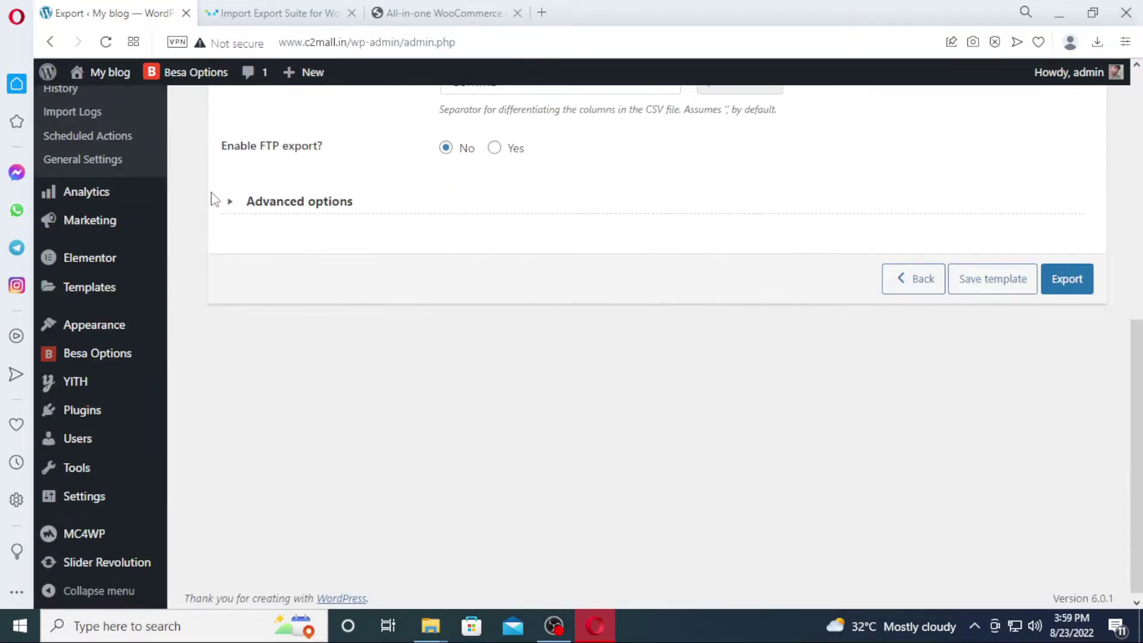
pyautogui.click(231, 205)
pyautogui.scroll(-2, 393, 439)
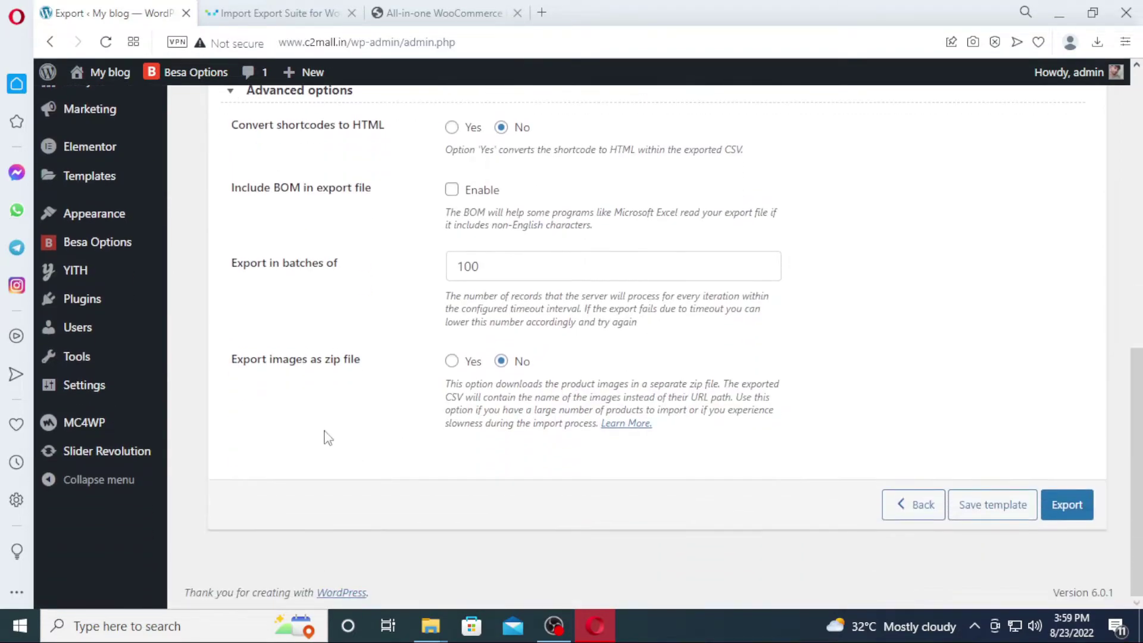
pyautogui.click(1066, 505)
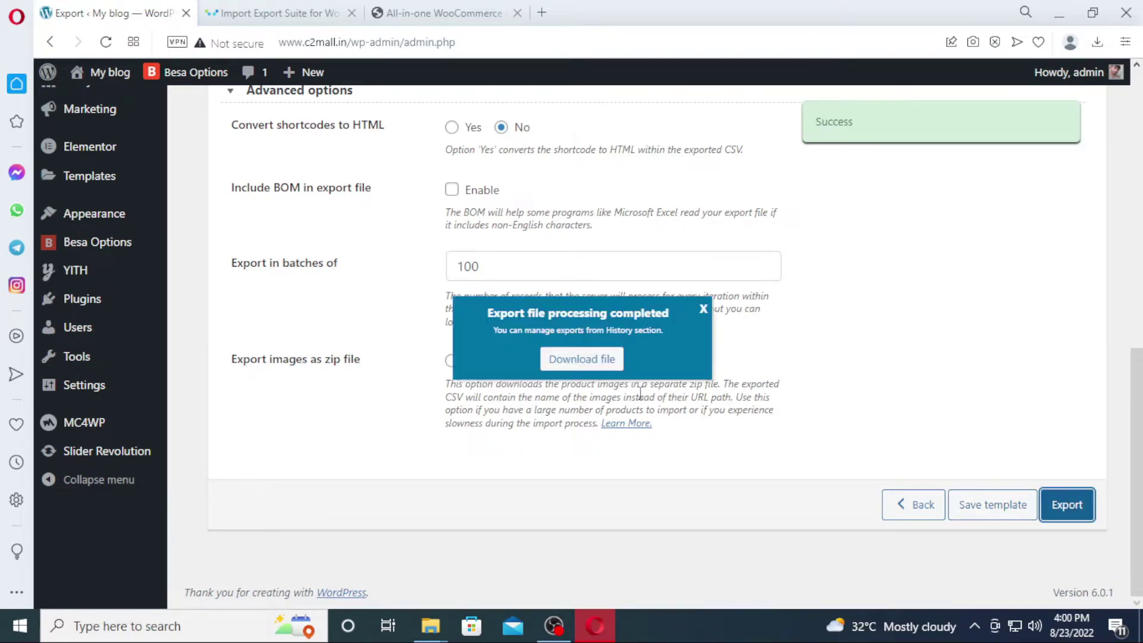
pyautogui.click(587, 360)
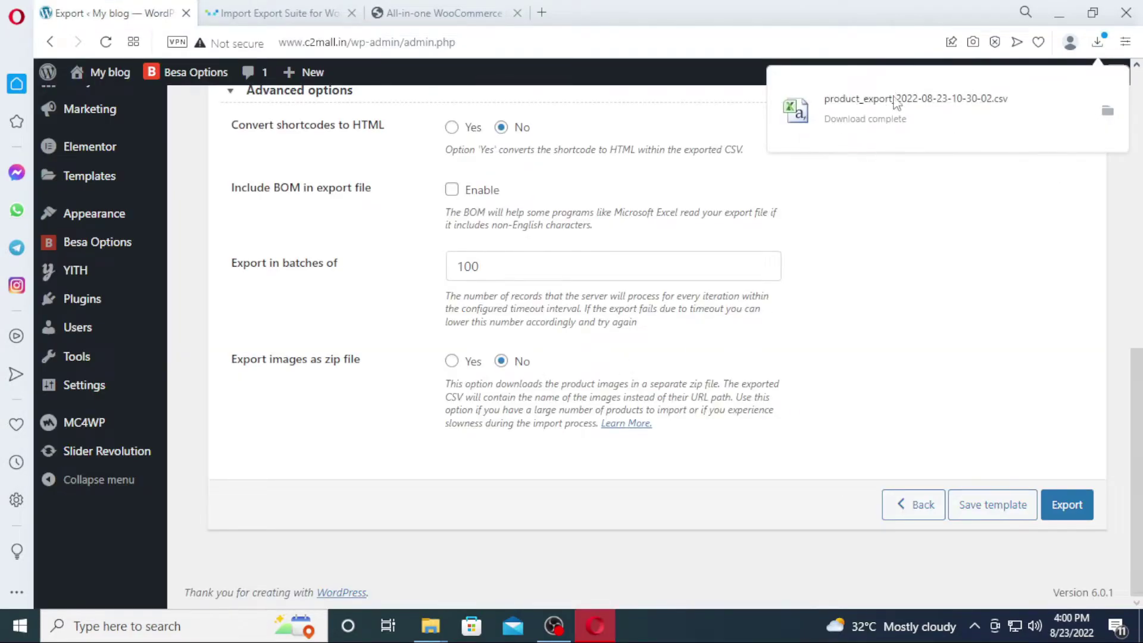
# Step: Open the downloaded product export CSV in Excel, look through its rows, and close it
pyautogui.click(846, 112)
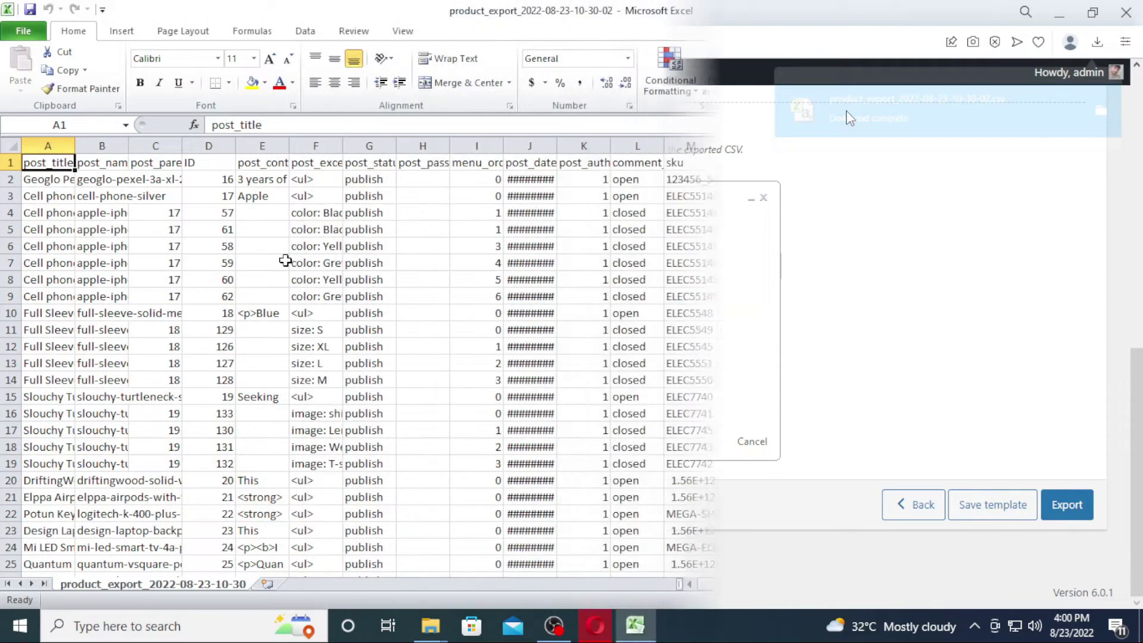
pyautogui.scroll(-13, 471, 351)
pyautogui.scroll(13, 638, 346)
pyautogui.hotkey('alt', 'F4')
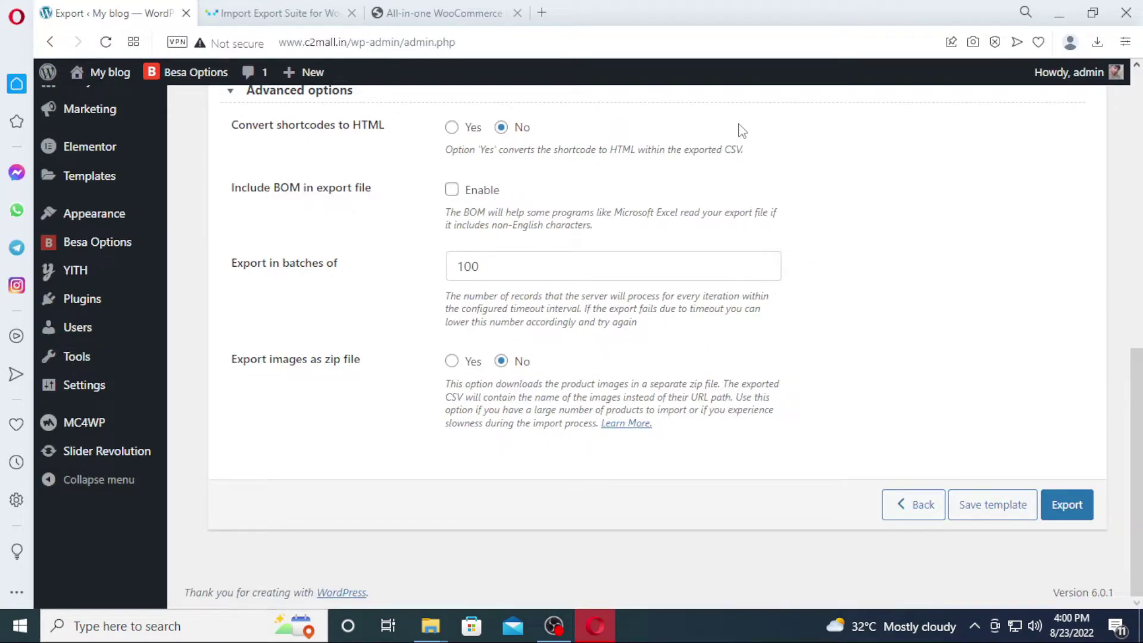
# Step: Leave the product export page and open the WooCommerce orders list
pyautogui.scroll(7, 756, 146)
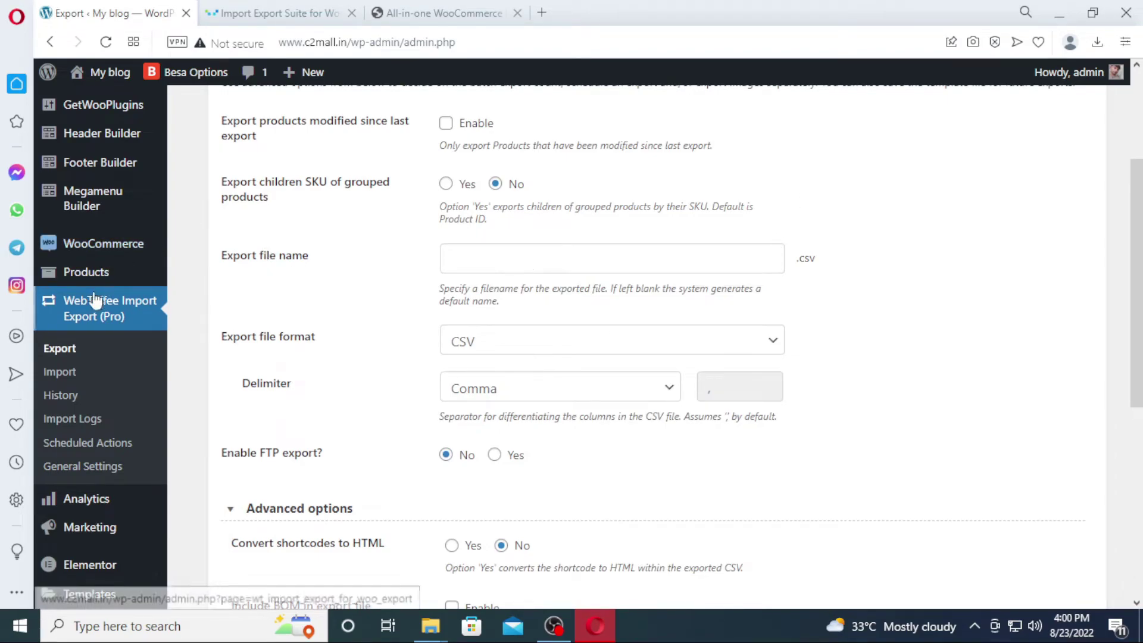
pyautogui.scroll(3, 741, 242)
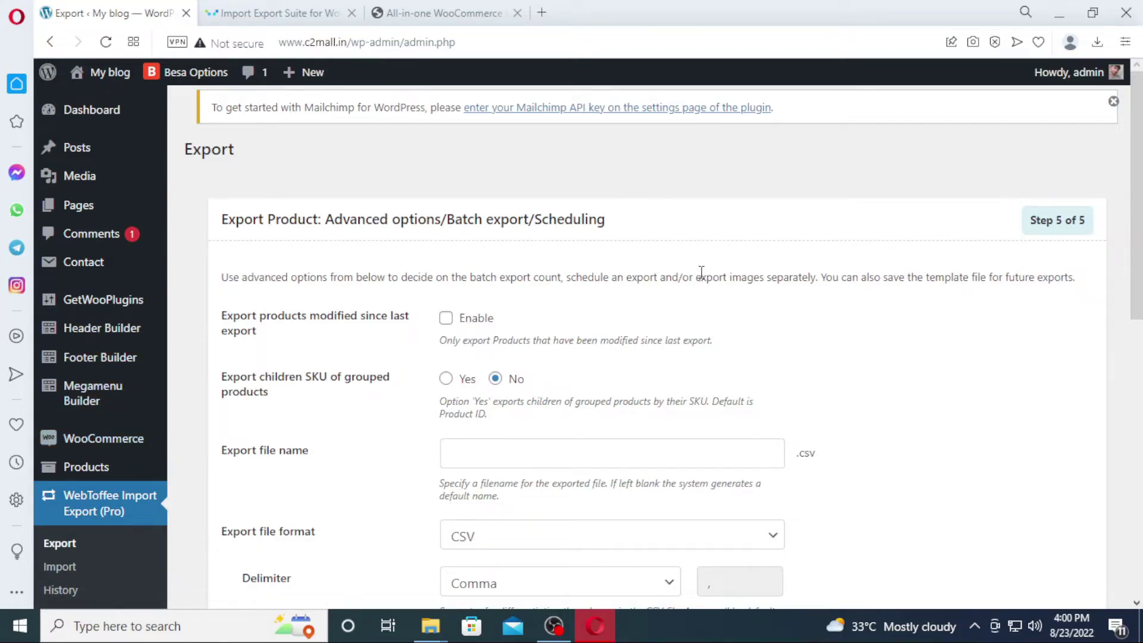
pyautogui.moveTo(131, 452)
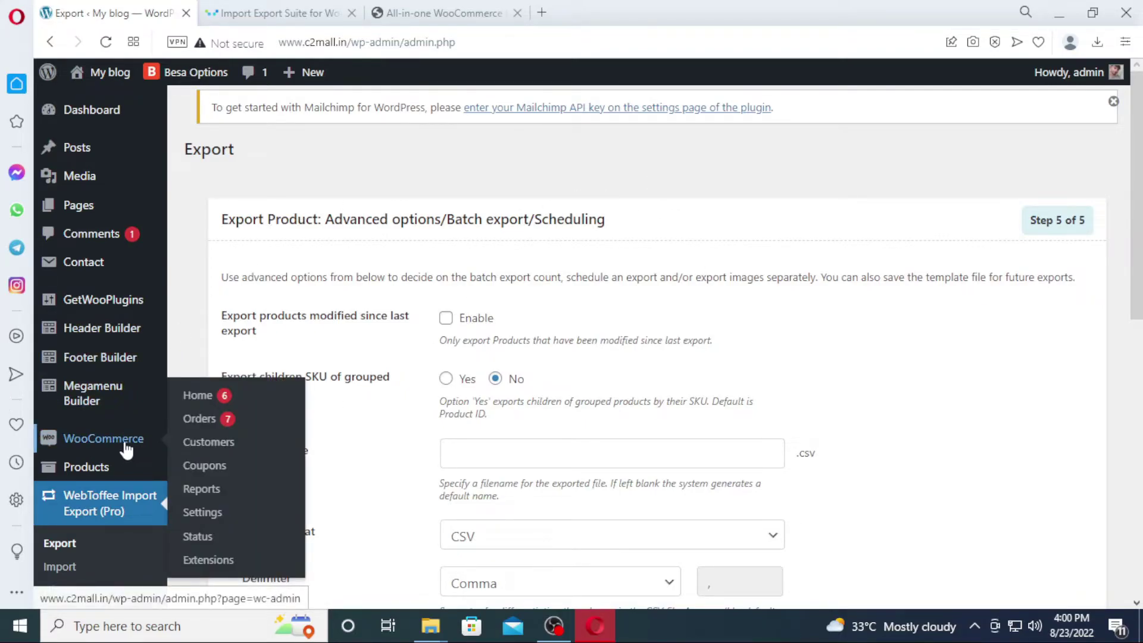
pyautogui.click(195, 420)
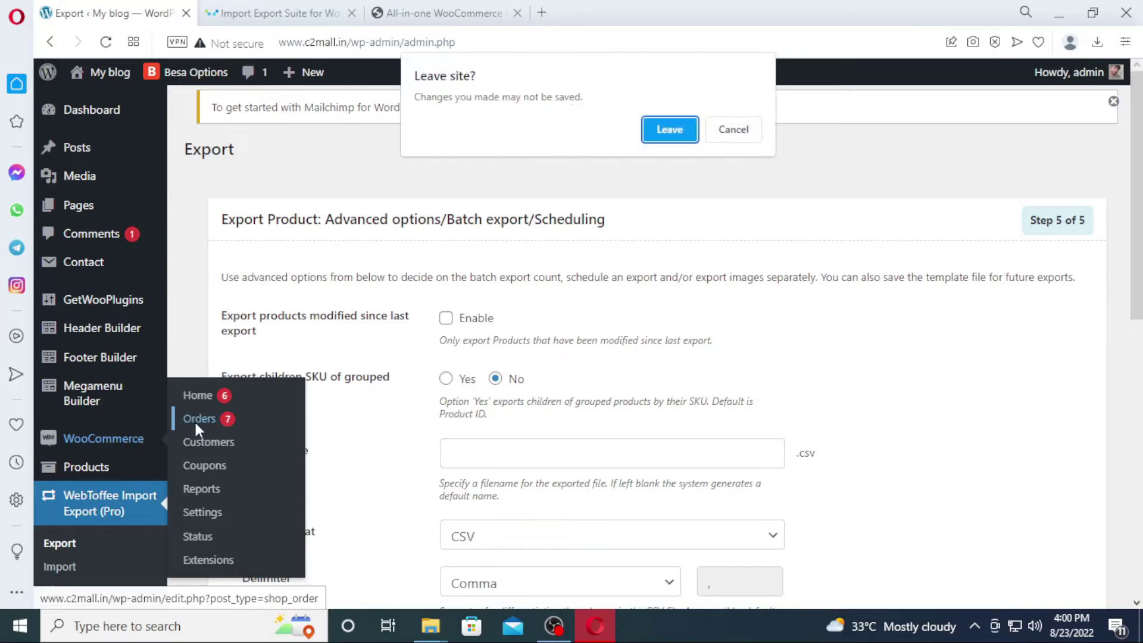
pyautogui.click(694, 130)
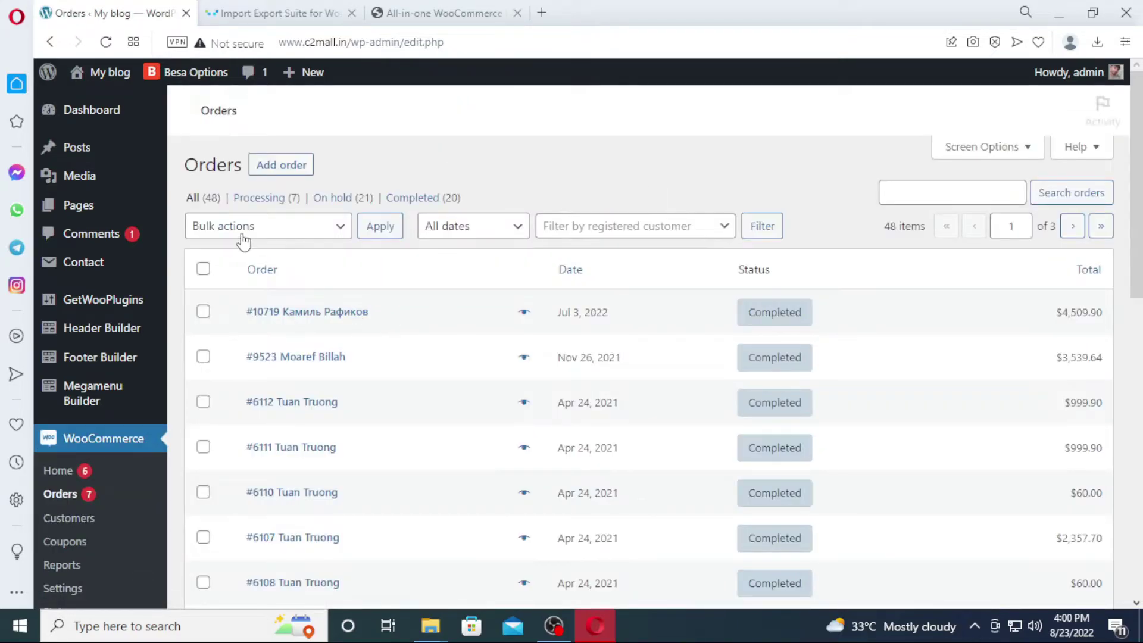
# Step: Select all the listed orders and move them to the Trash in bulk
pyautogui.click(203, 301)
pyautogui.click(255, 269)
pyautogui.click(267, 297)
pyautogui.click(380, 266)
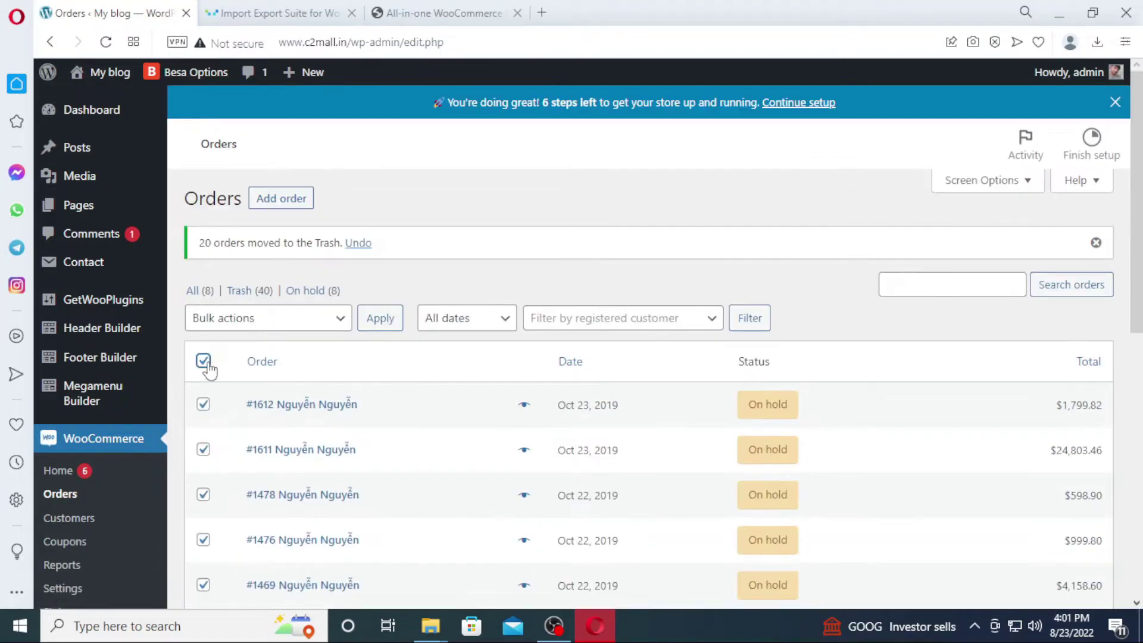
# Step: Open the order Trash and permanently delete all the trashed orders in bulk
pyautogui.click(250, 292)
pyautogui.click(267, 260)
pyautogui.click(256, 315)
pyautogui.click(378, 259)
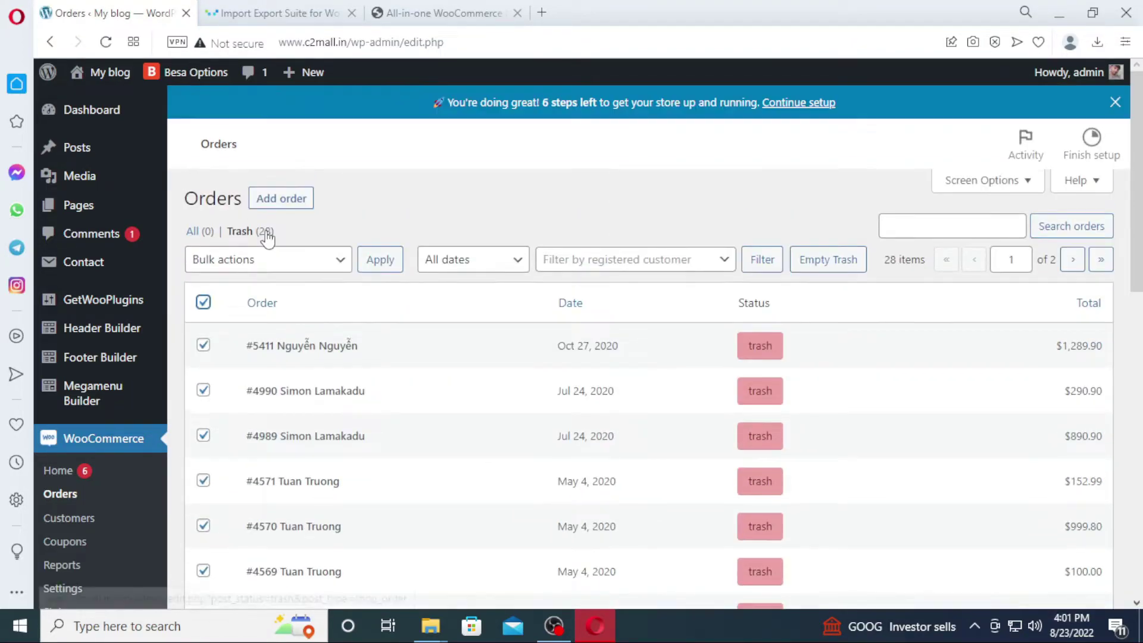
pyautogui.click(268, 260)
pyautogui.click(256, 314)
pyautogui.click(384, 264)
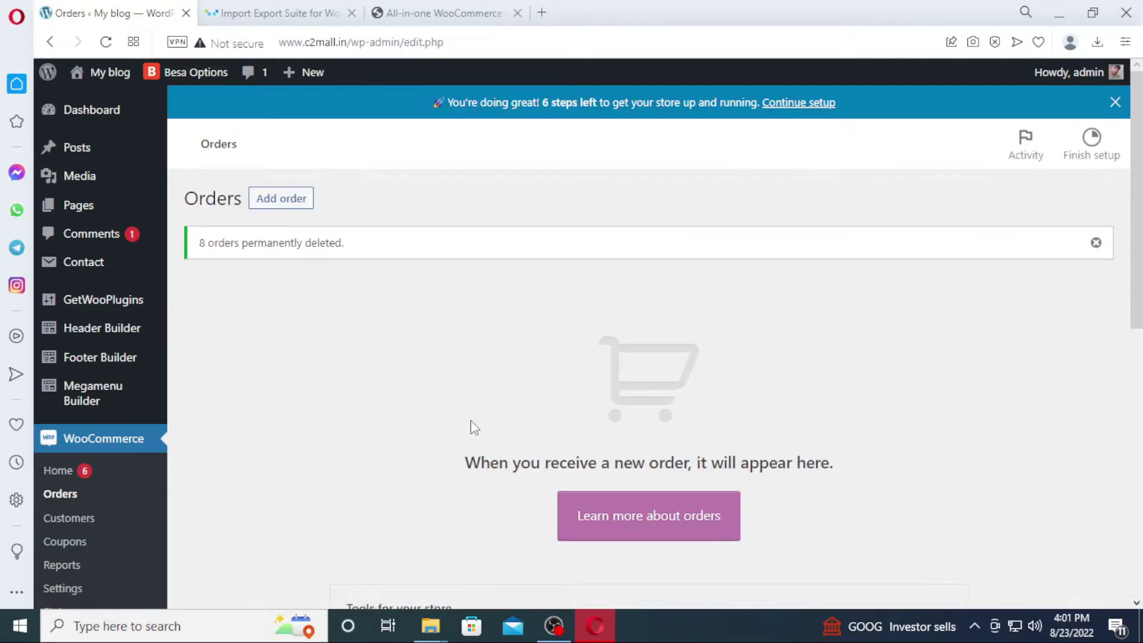
# Step: Reload the WooCommerce orders page and look it over to check the order list
pyautogui.scroll(-5, 735, 377)
pyautogui.scroll(5, 556, 369)
pyautogui.click(106, 42)
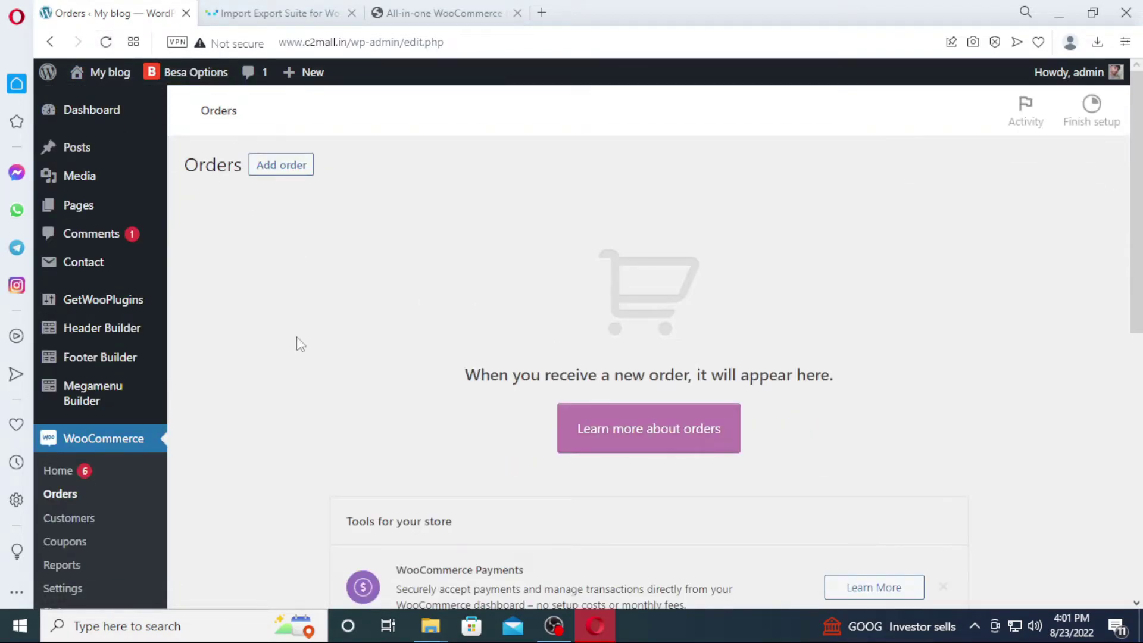
pyautogui.scroll(-5, 533, 382)
pyautogui.scroll(5, 523, 401)
# Step: Open the list of all products and move every product on both pages to the Trash in bulk
pyautogui.scroll(-4, 518, 403)
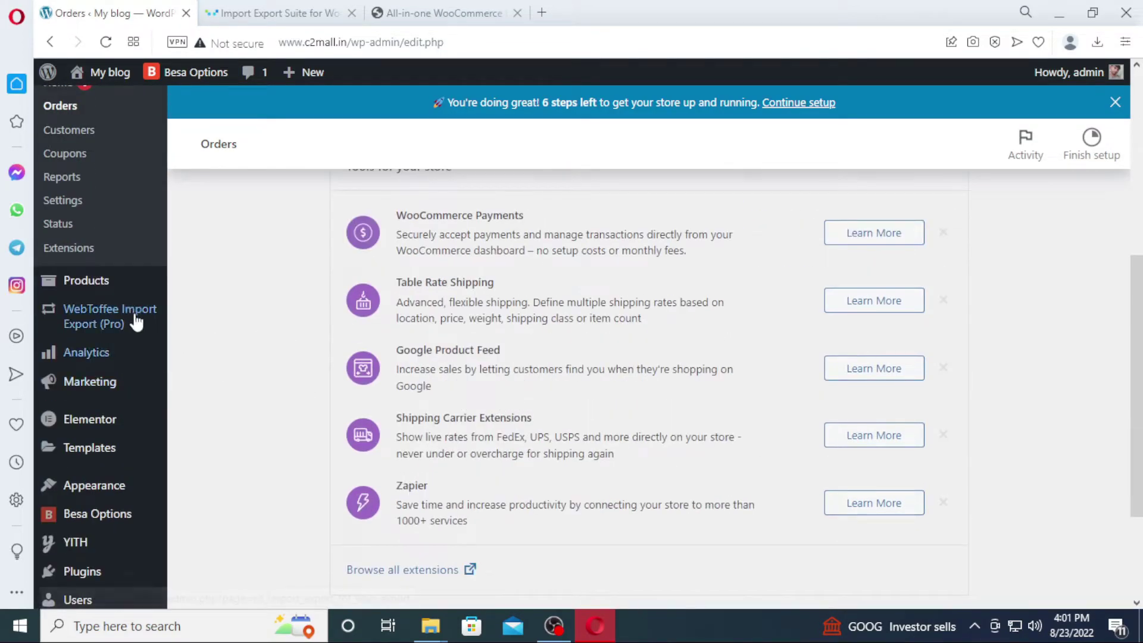
pyautogui.click(231, 290)
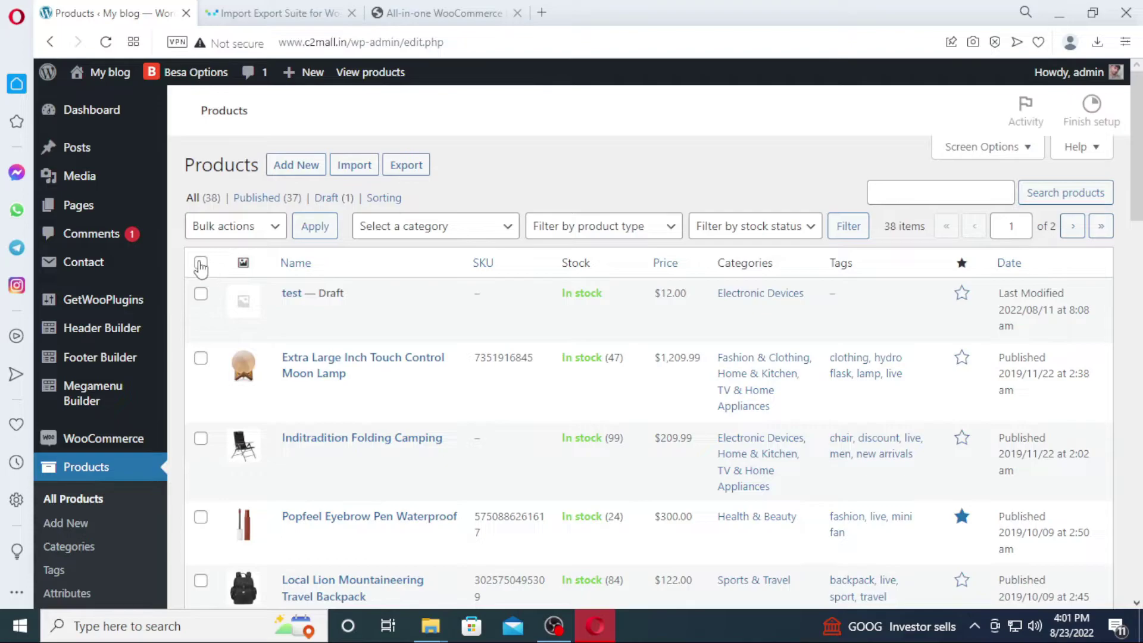
pyautogui.click(200, 262)
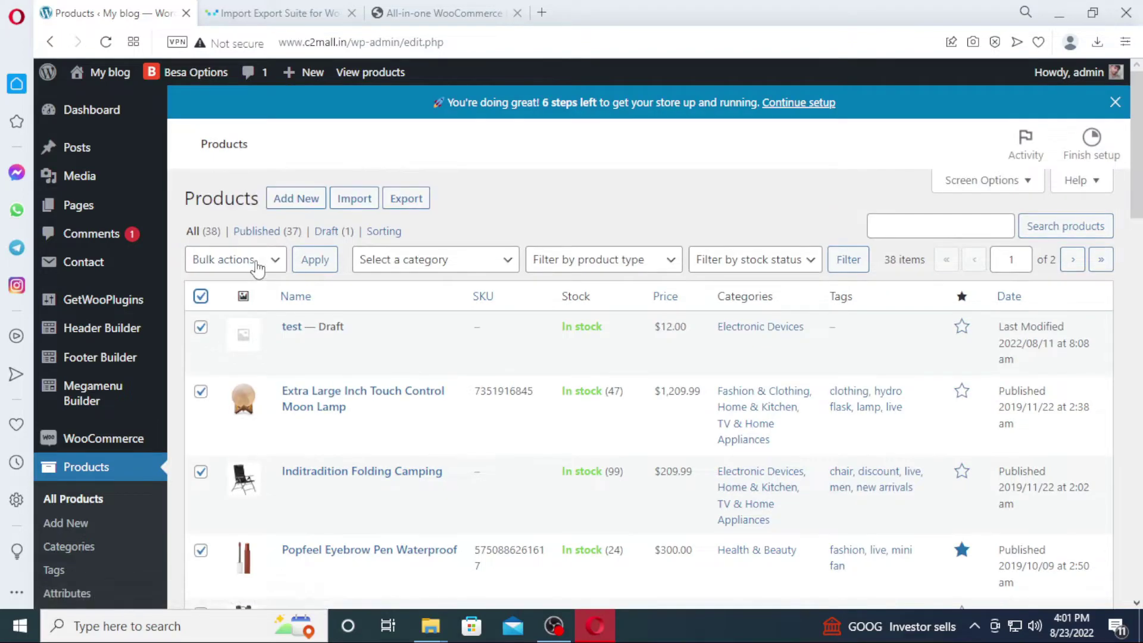
pyautogui.click(256, 260)
pyautogui.click(261, 314)
pyautogui.click(318, 261)
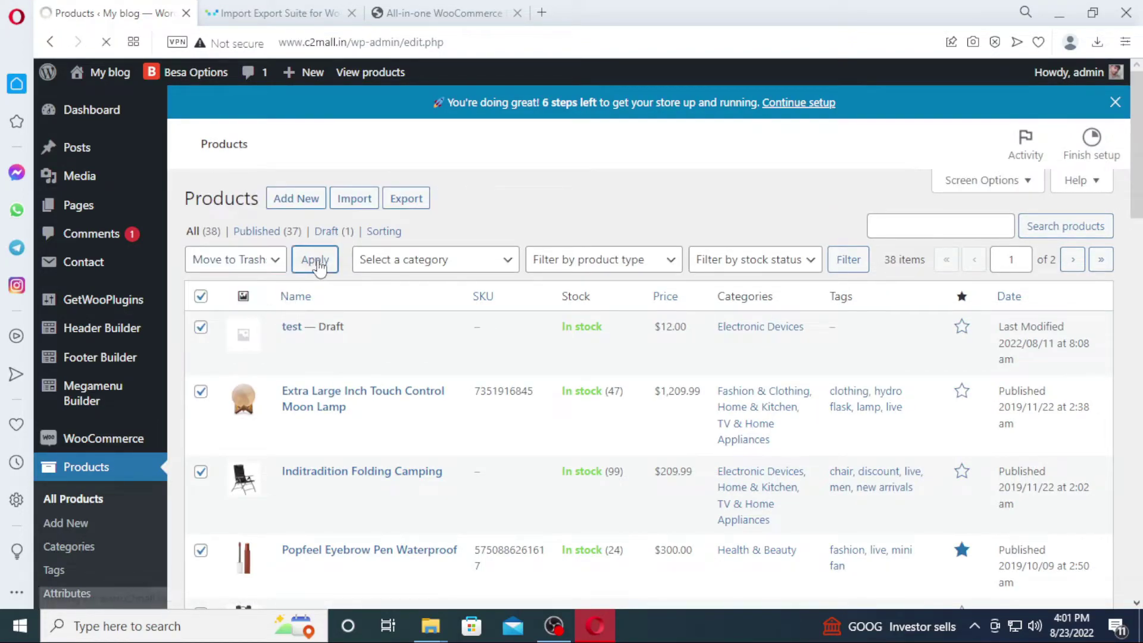
pyautogui.click(261, 318)
pyautogui.click(260, 373)
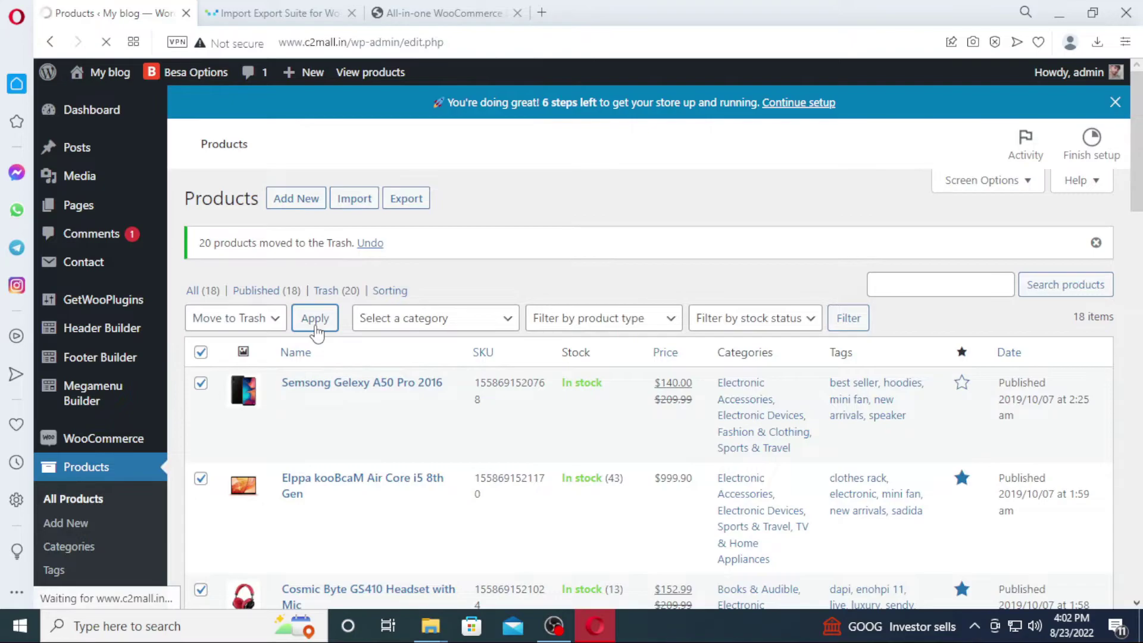
pyautogui.click(315, 318)
# Step: Open the product Trash and permanently delete all the trashed products in bulk
pyautogui.click(240, 258)
pyautogui.click(249, 225)
pyautogui.click(244, 283)
pyautogui.click(331, 225)
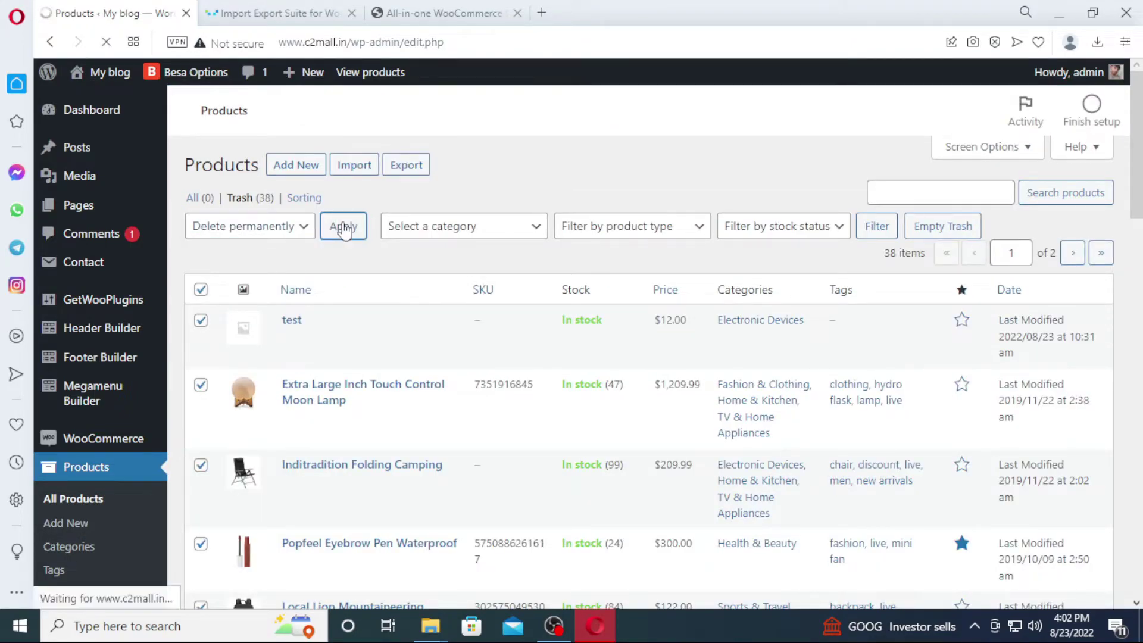
pyautogui.click(250, 285)
pyautogui.click(244, 343)
pyautogui.click(337, 287)
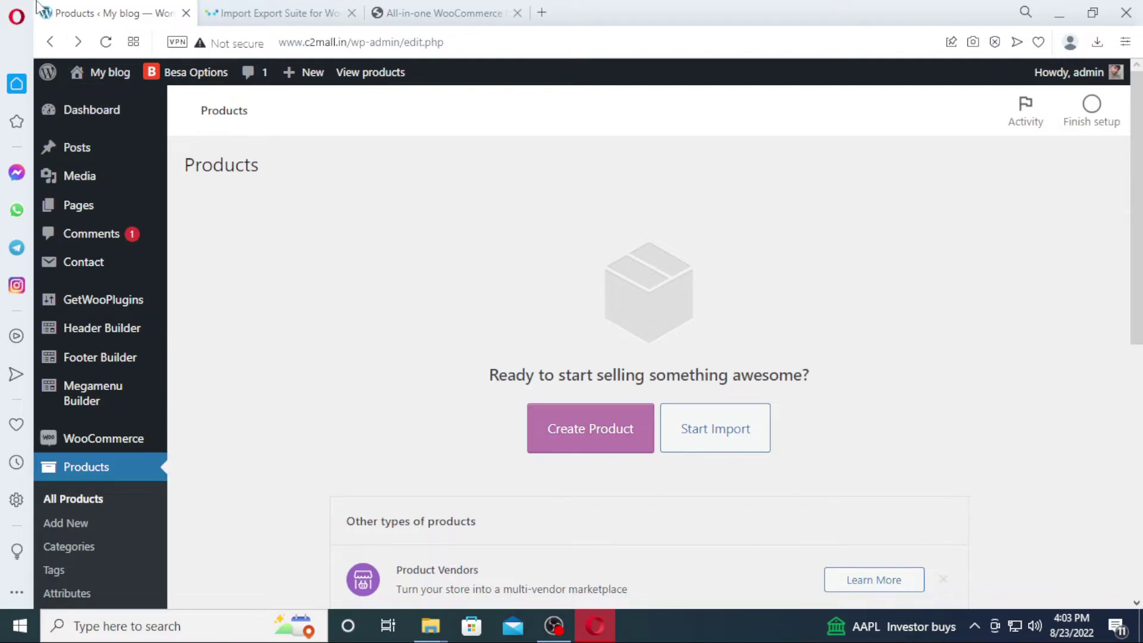
# Step: Visit the store's front end and look through the product sections of its home page
pyautogui.moveTo(104, 73)
pyautogui.click(107, 112)
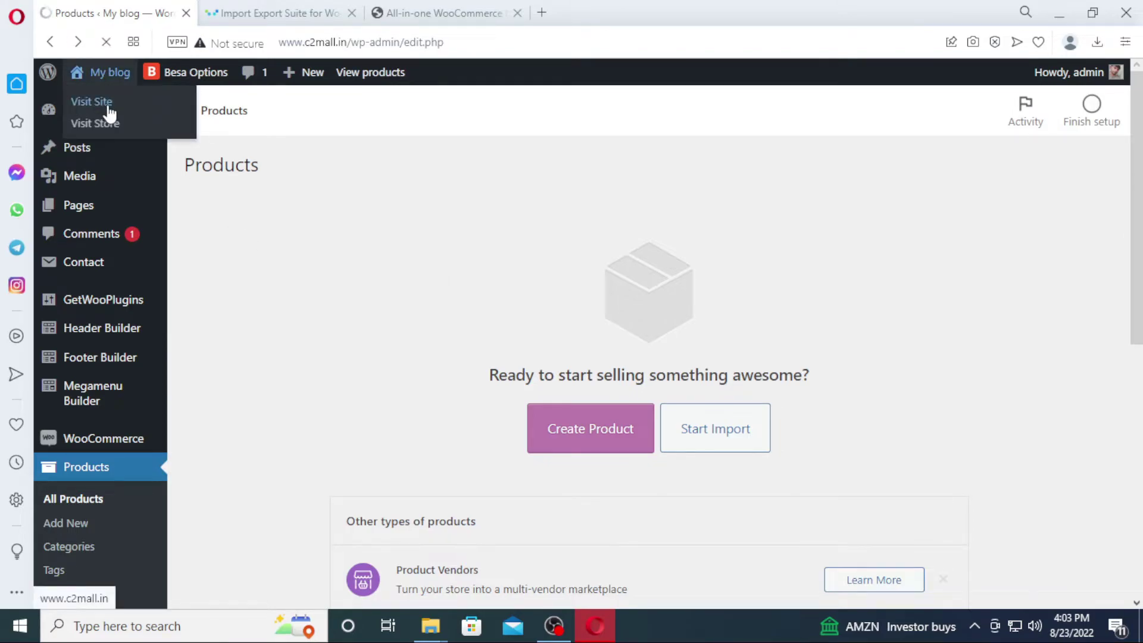
pyautogui.scroll(-8, 741, 335)
pyautogui.scroll(-15, 764, 350)
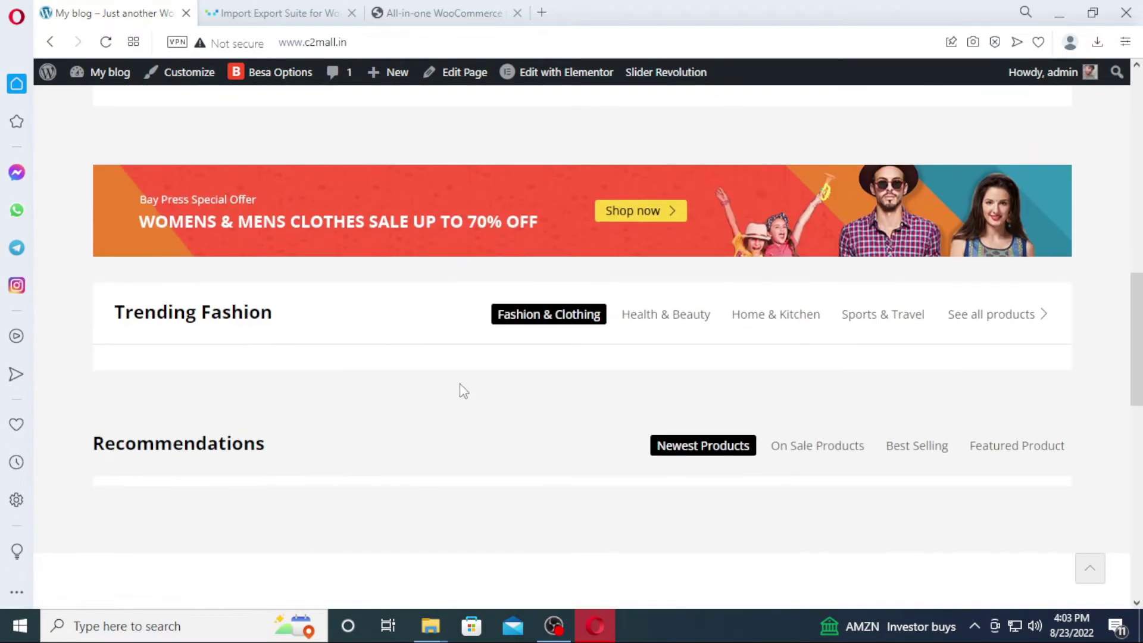
pyautogui.scroll(10, 486, 465)
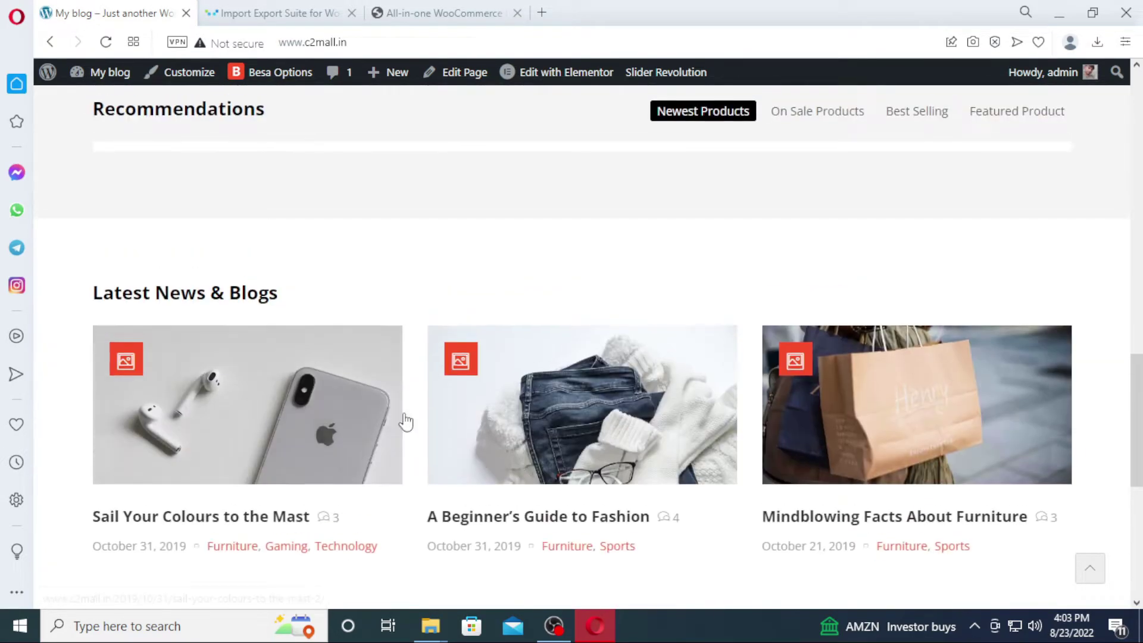
# Step: Return to the admin dashboard, start a WebToffee import with Product as the post type, and continue to the import method
pyautogui.hotkey('alt', 'Left')
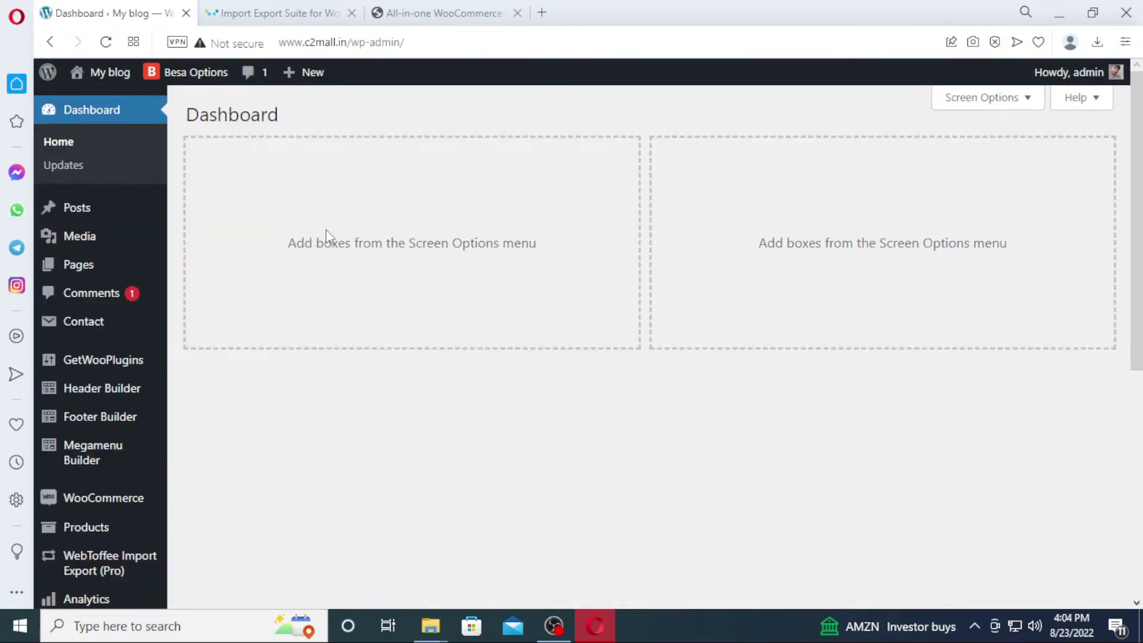
pyautogui.scroll(-3, 329, 220)
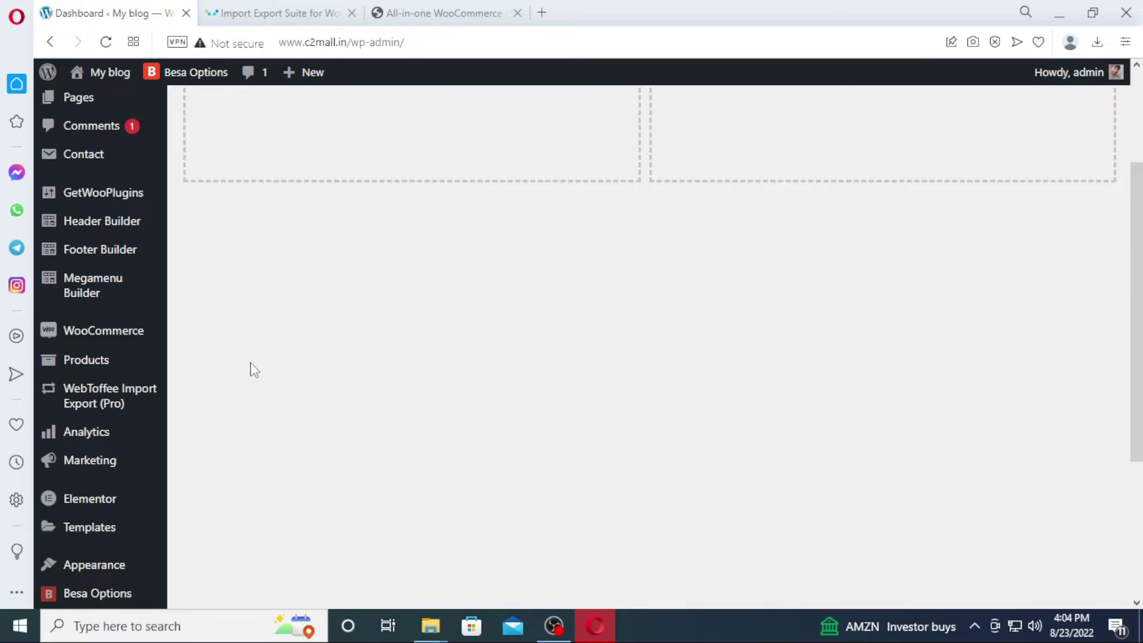
pyautogui.moveTo(109, 406)
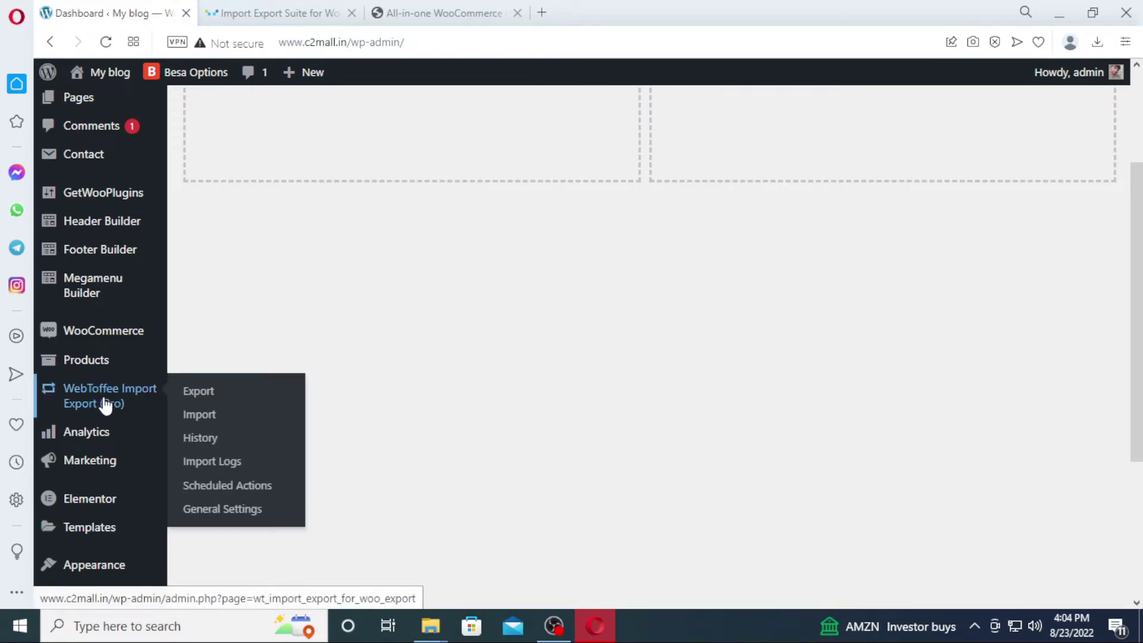
pyautogui.click(196, 417)
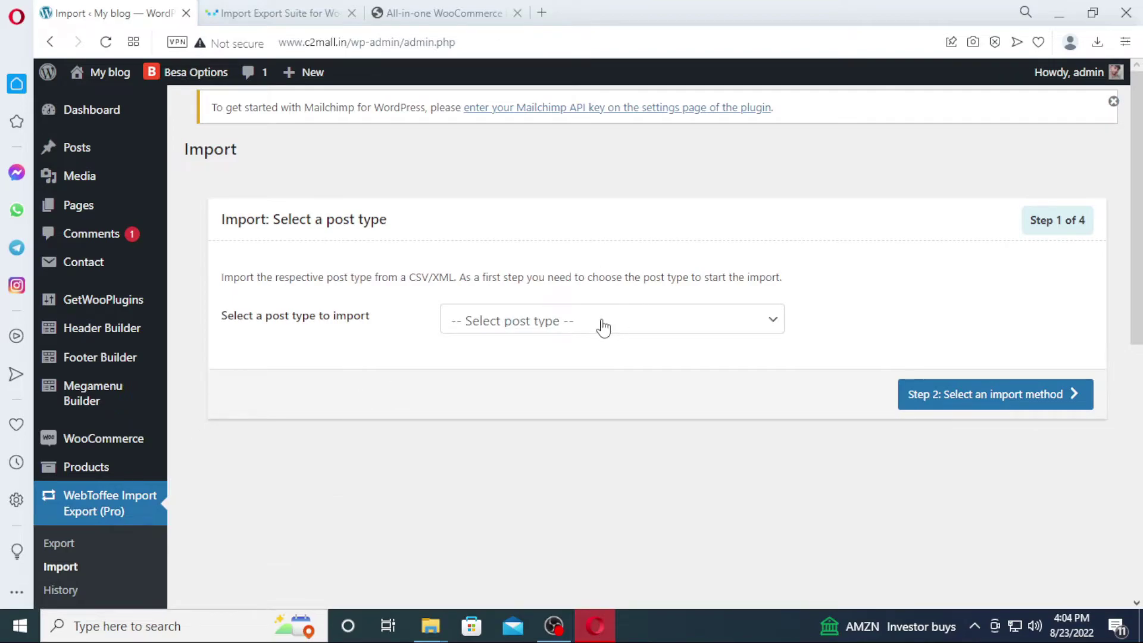
pyautogui.click(605, 327)
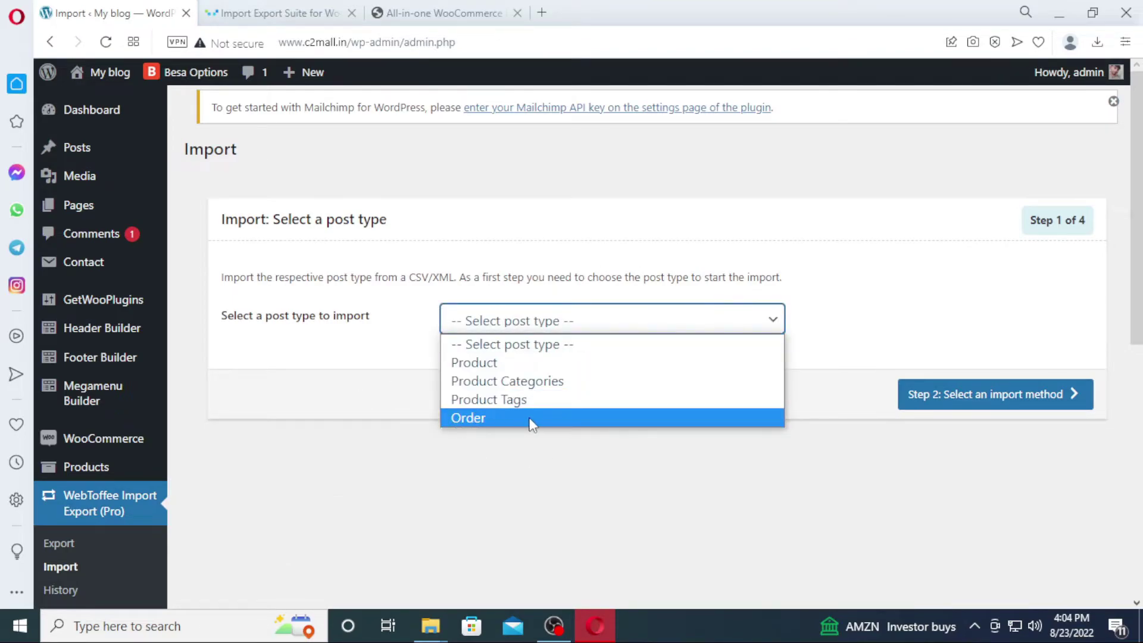
pyautogui.click(509, 362)
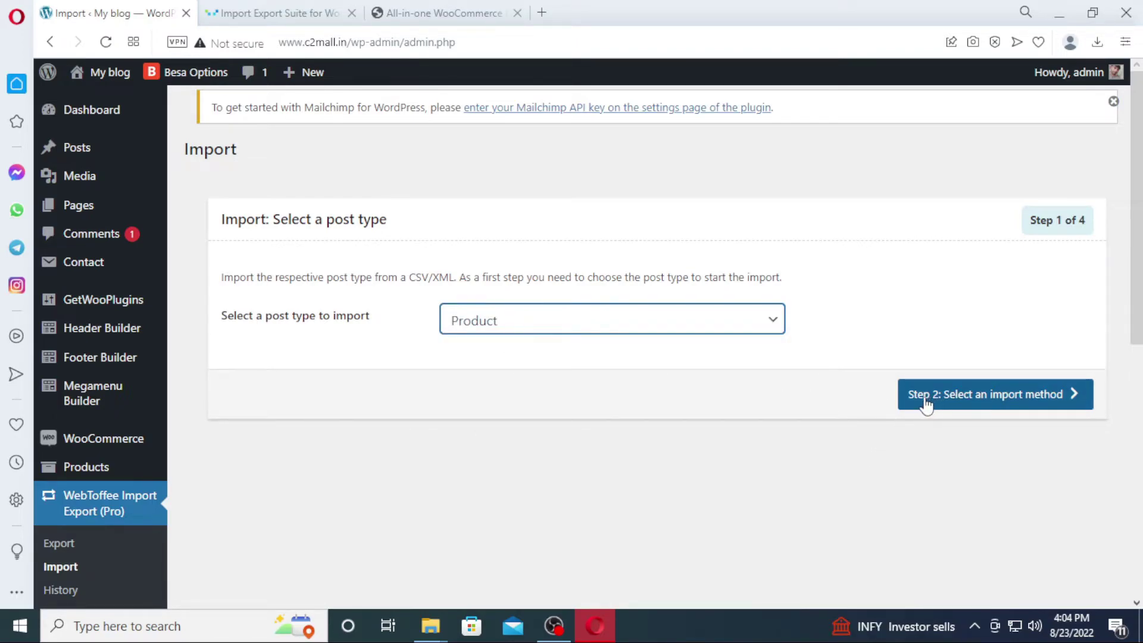
pyautogui.click(959, 405)
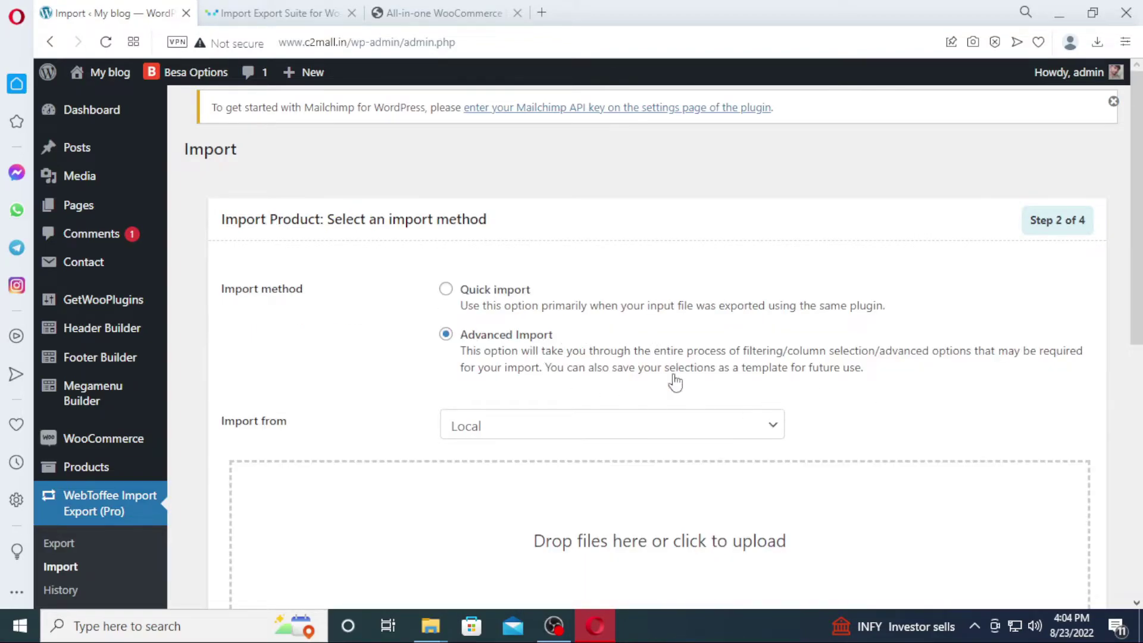
# Step: Choose Local as the source to import from for the advanced product import
pyautogui.click(597, 424)
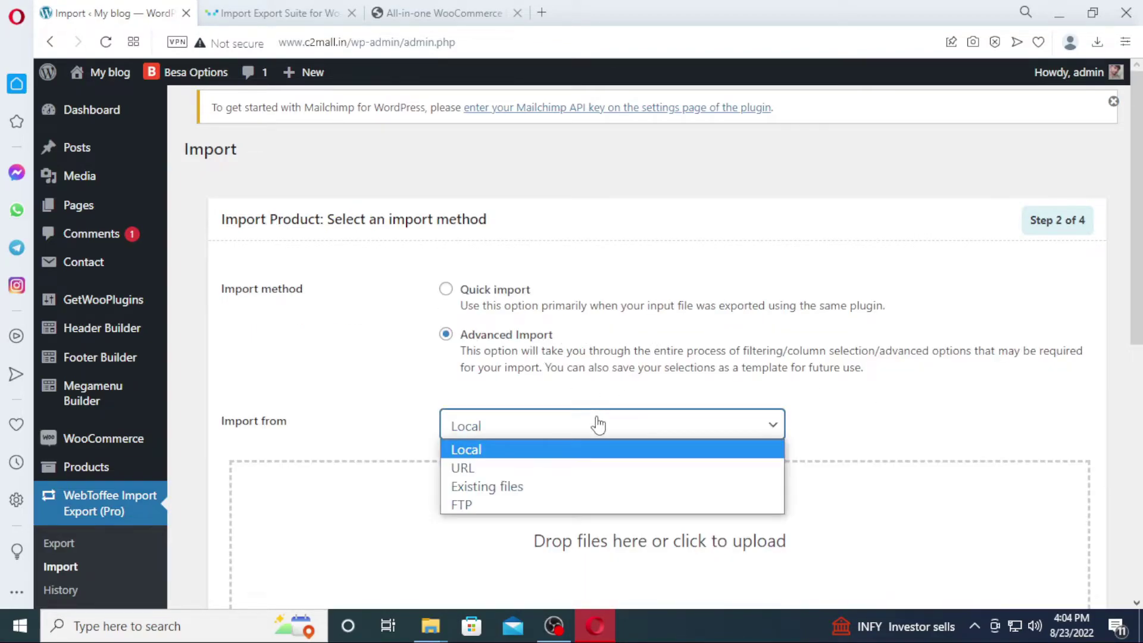
pyautogui.click(508, 450)
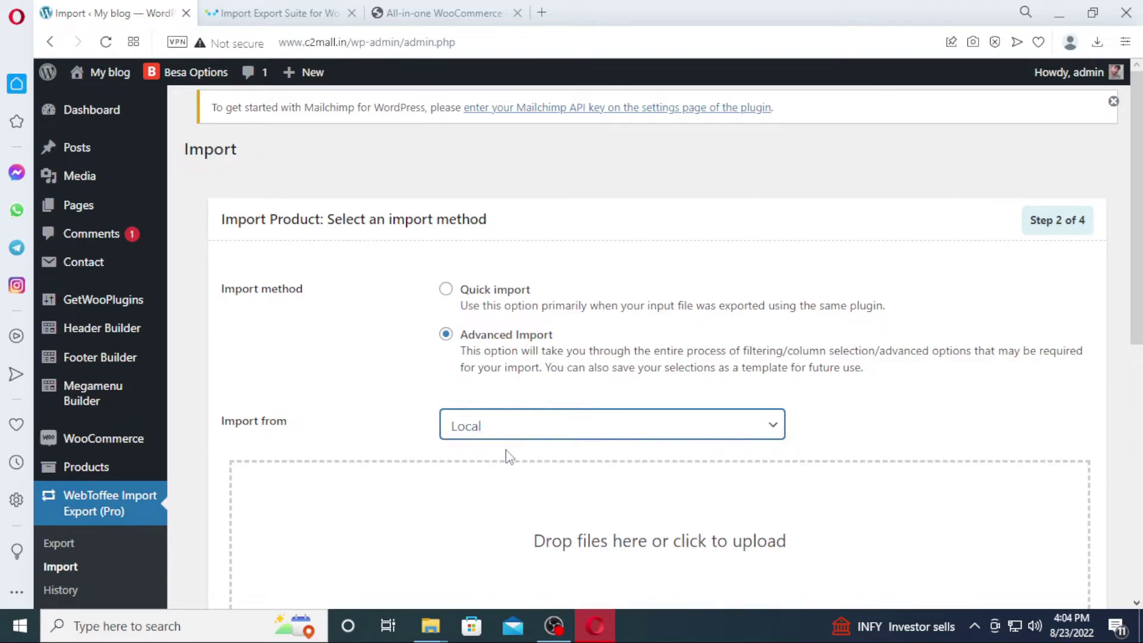
pyautogui.click(518, 430)
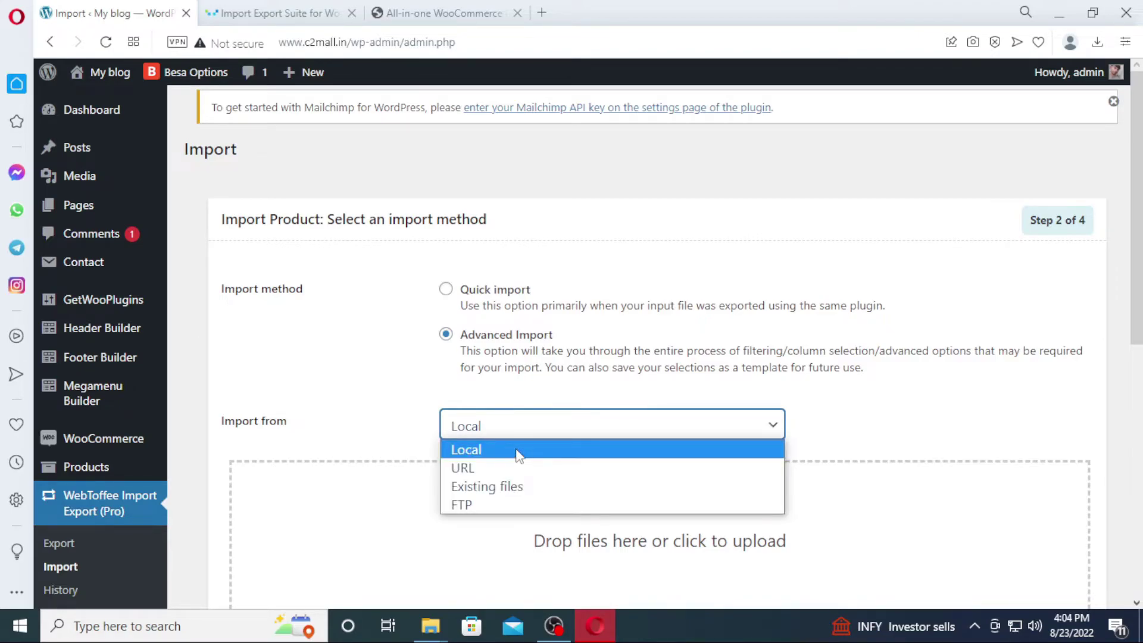
pyautogui.click(426, 401)
pyautogui.scroll(-5, 595, 390)
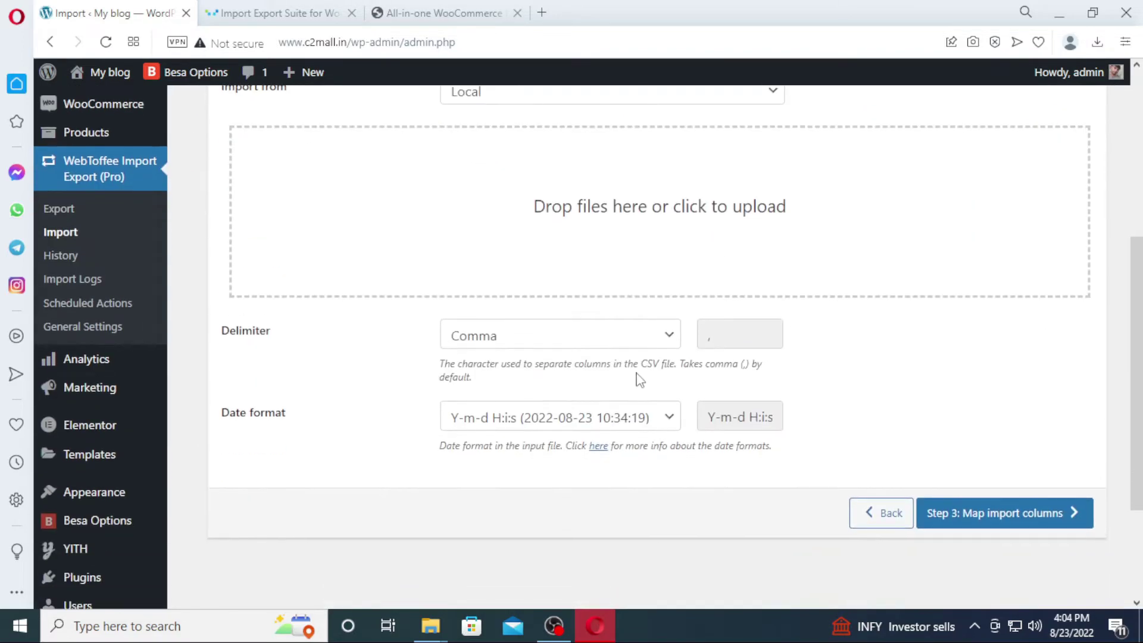
pyautogui.click(584, 213)
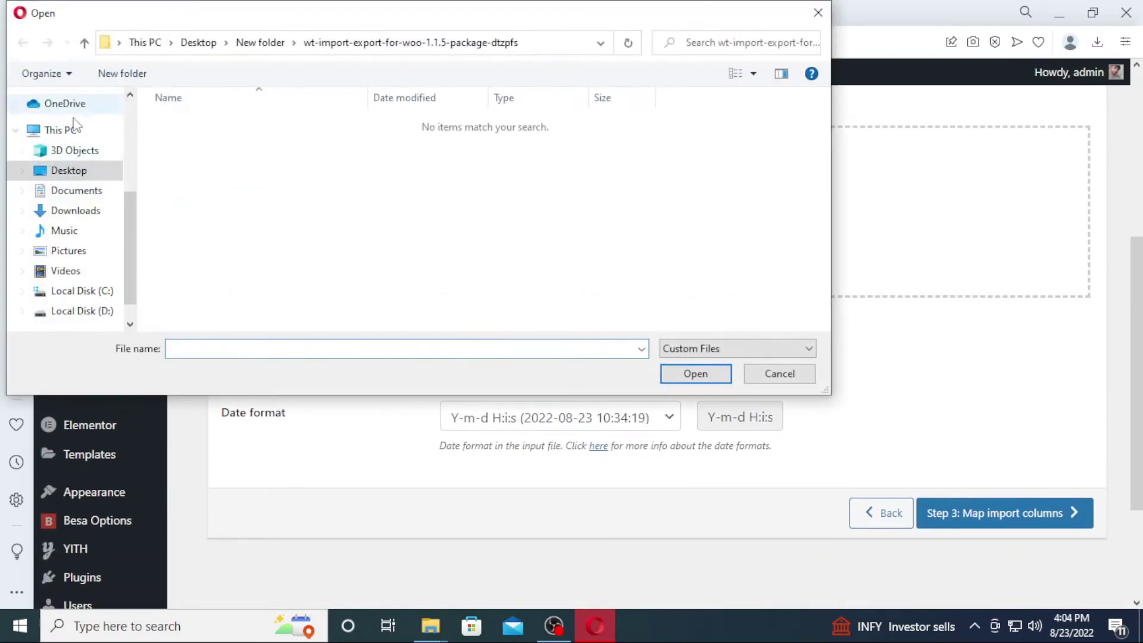
pyautogui.click(78, 190)
pyautogui.click(84, 210)
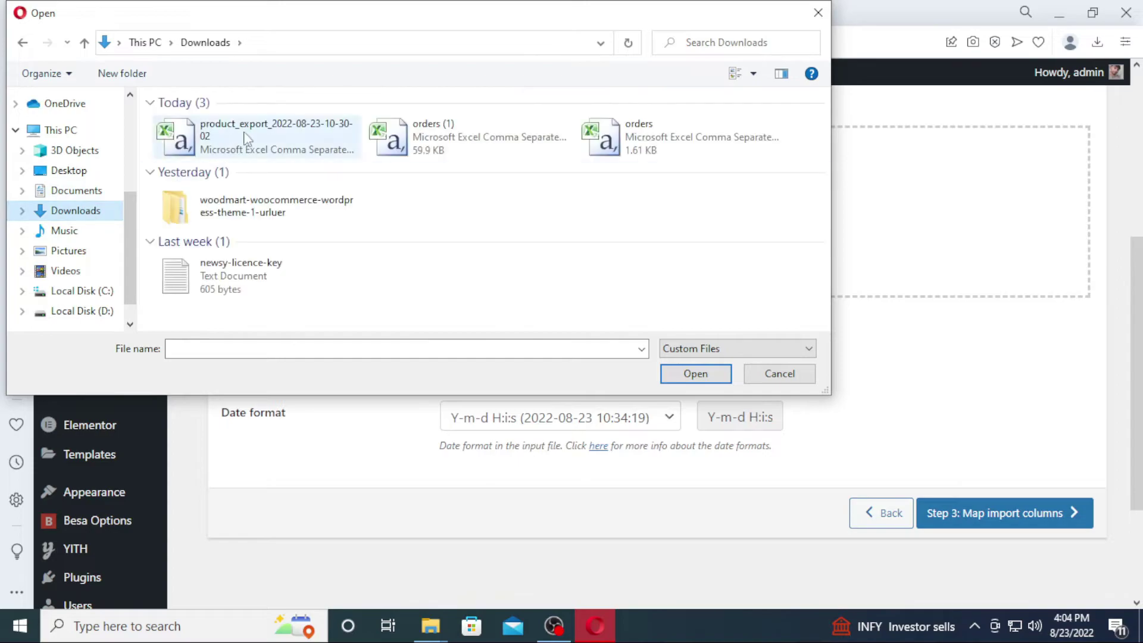
pyautogui.click(215, 132)
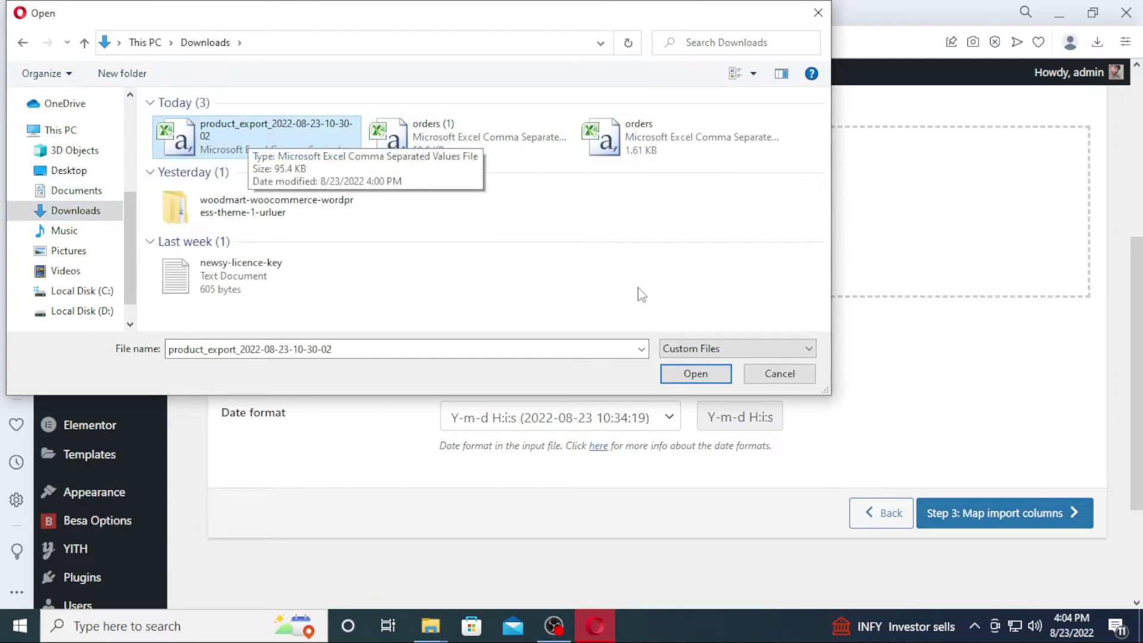
pyautogui.click(708, 381)
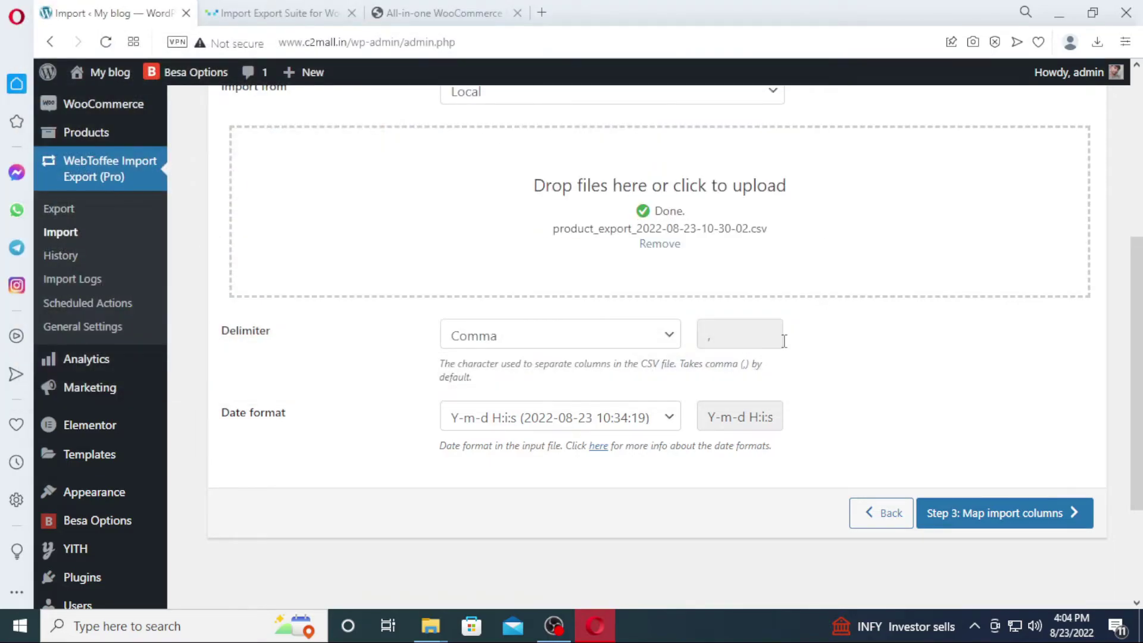
# Step: Continue to column mapping, accept the default column mapping, and review the update and conflict options of the final import stage
pyautogui.click(977, 522)
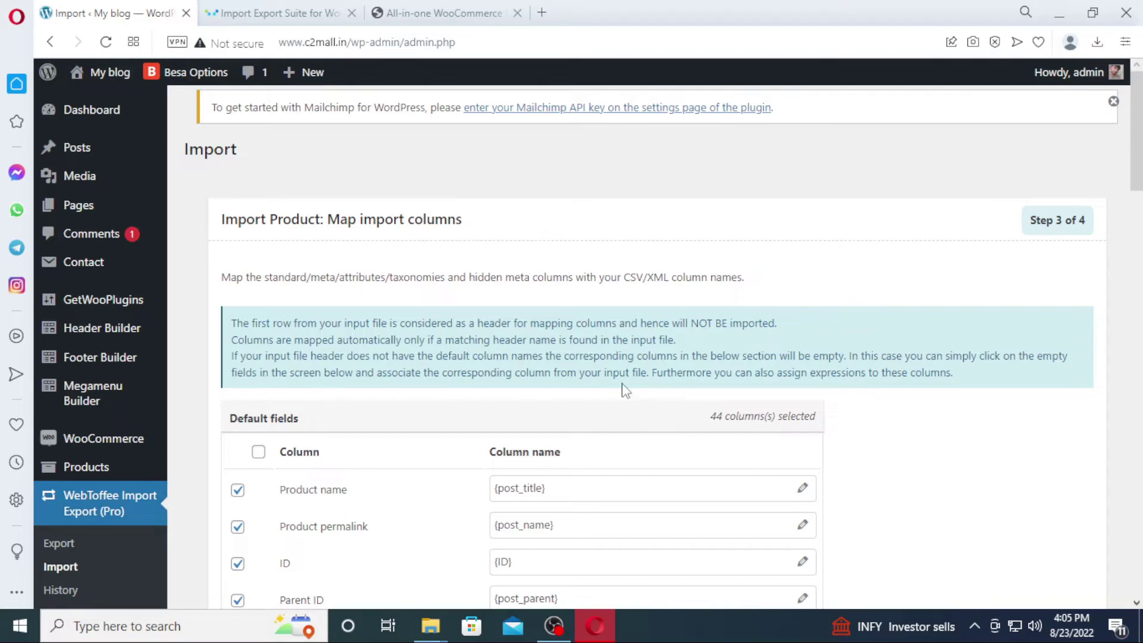
pyautogui.scroll(-20, 823, 361)
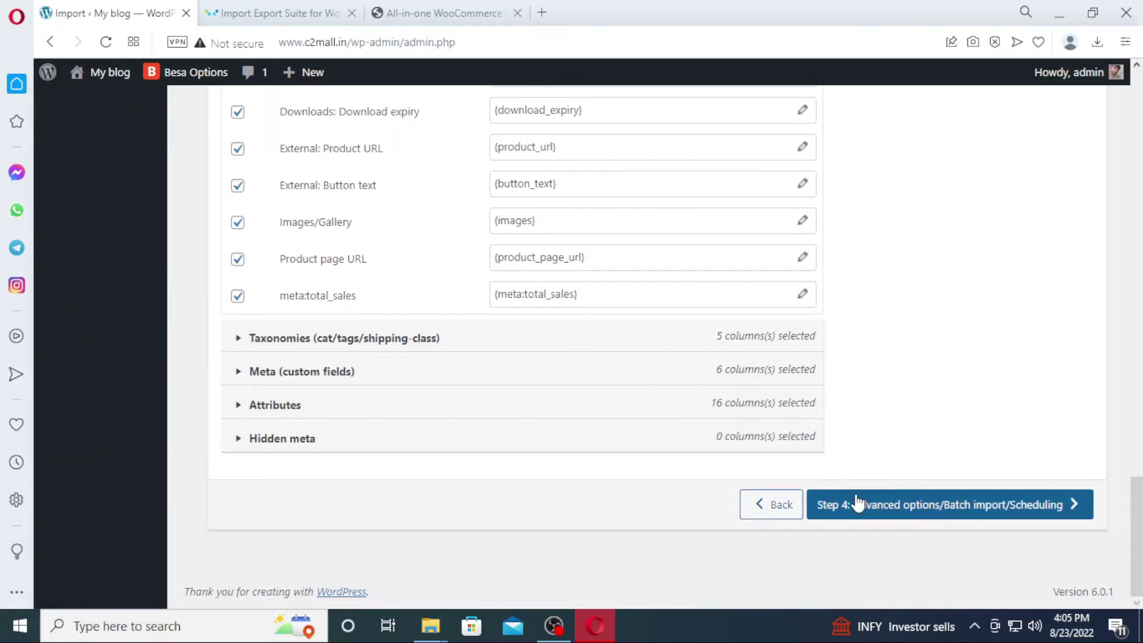
pyautogui.click(859, 512)
pyautogui.scroll(6, 714, 482)
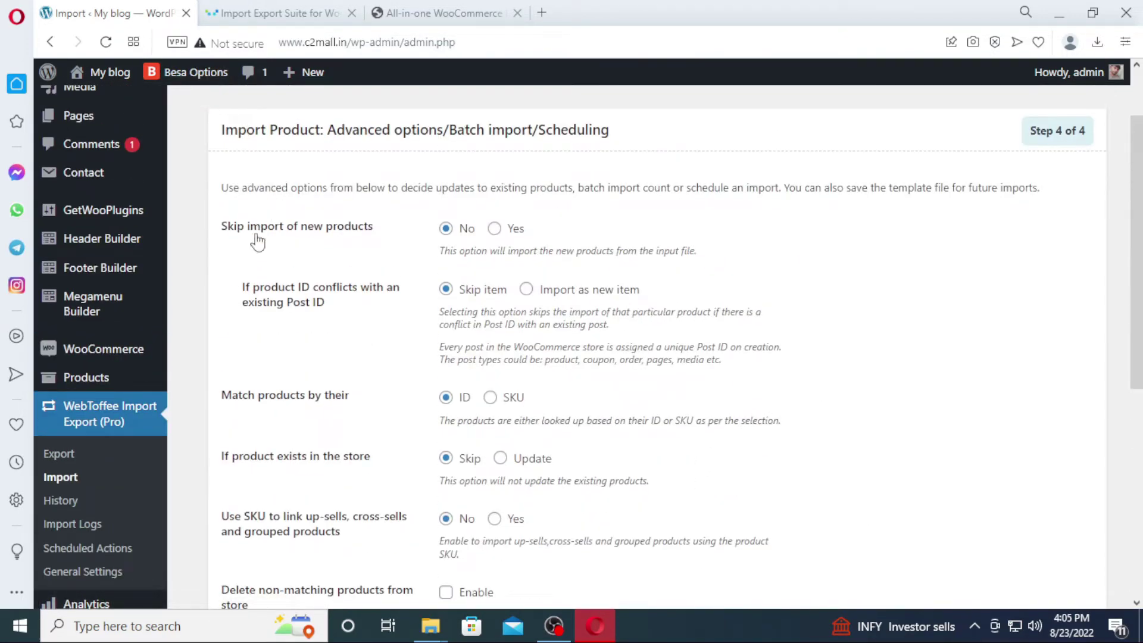
pyautogui.scroll(-7, 477, 327)
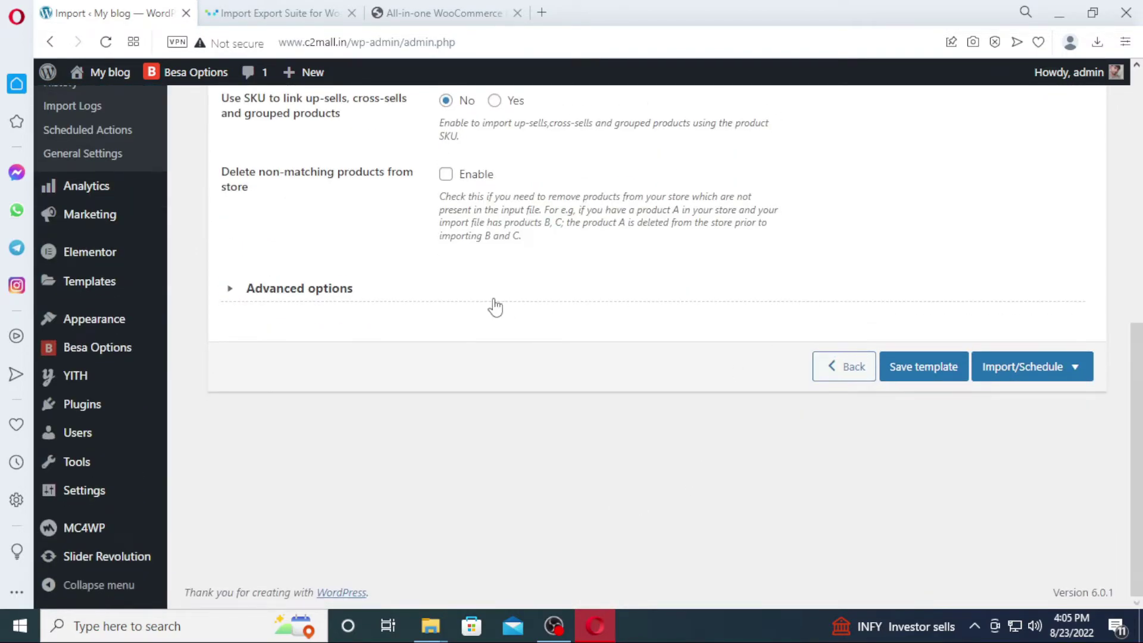
pyautogui.scroll(3, 952, 404)
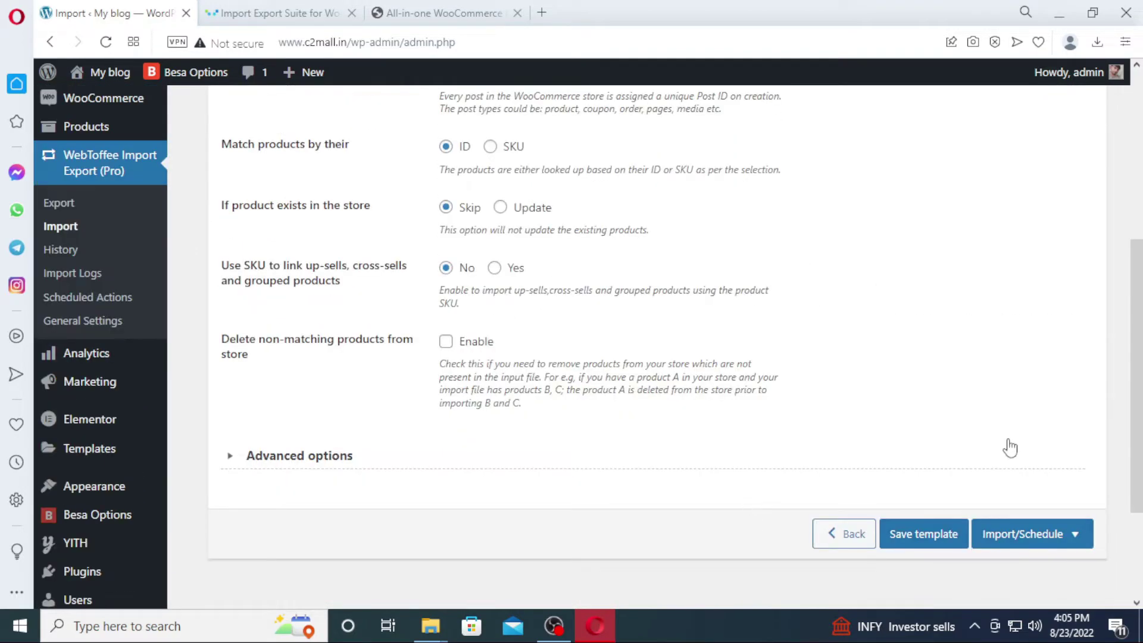
# Step: Expand the advanced options, run the product import immediately, and look through the imported rows in the progress log
pyautogui.click(1007, 537)
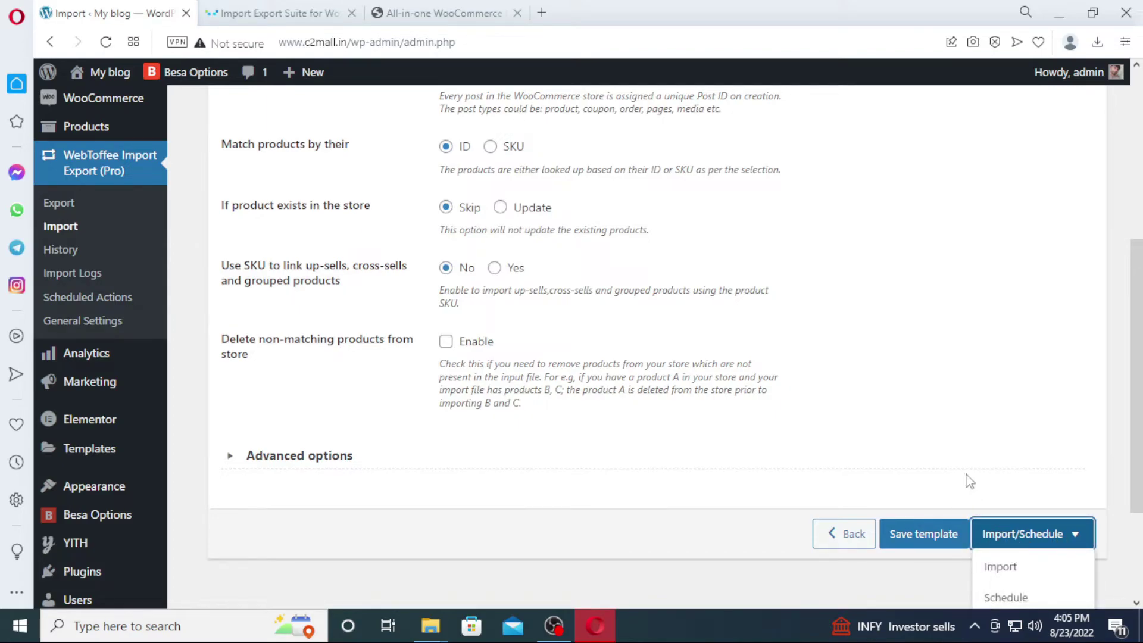
pyautogui.scroll(-4, 969, 481)
pyautogui.click(976, 374)
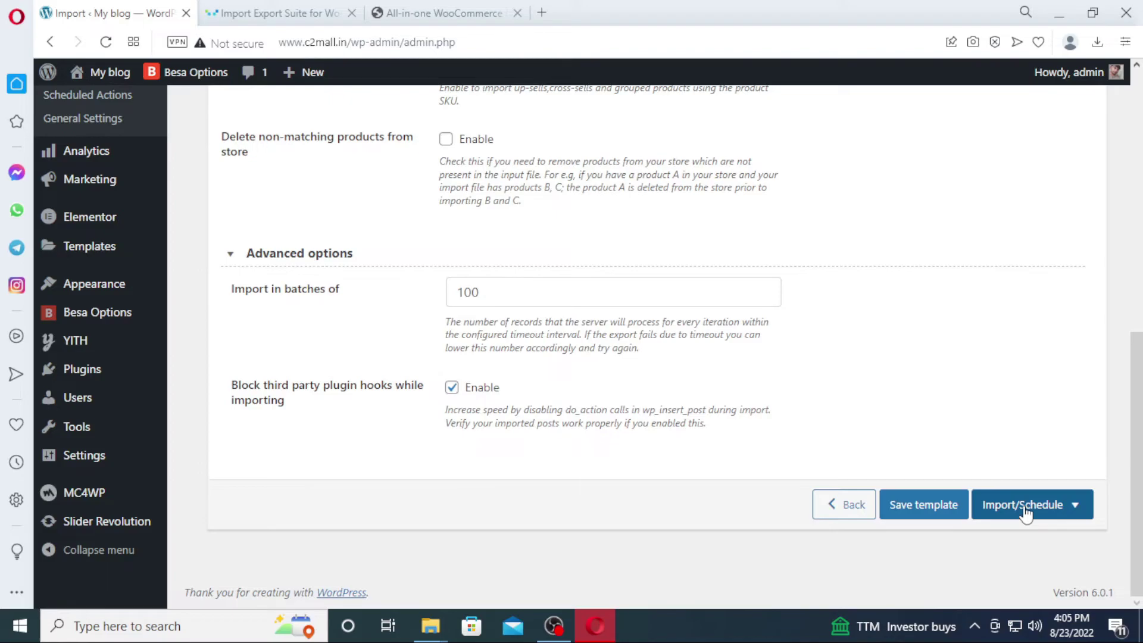
pyautogui.click(1025, 512)
pyautogui.click(1019, 542)
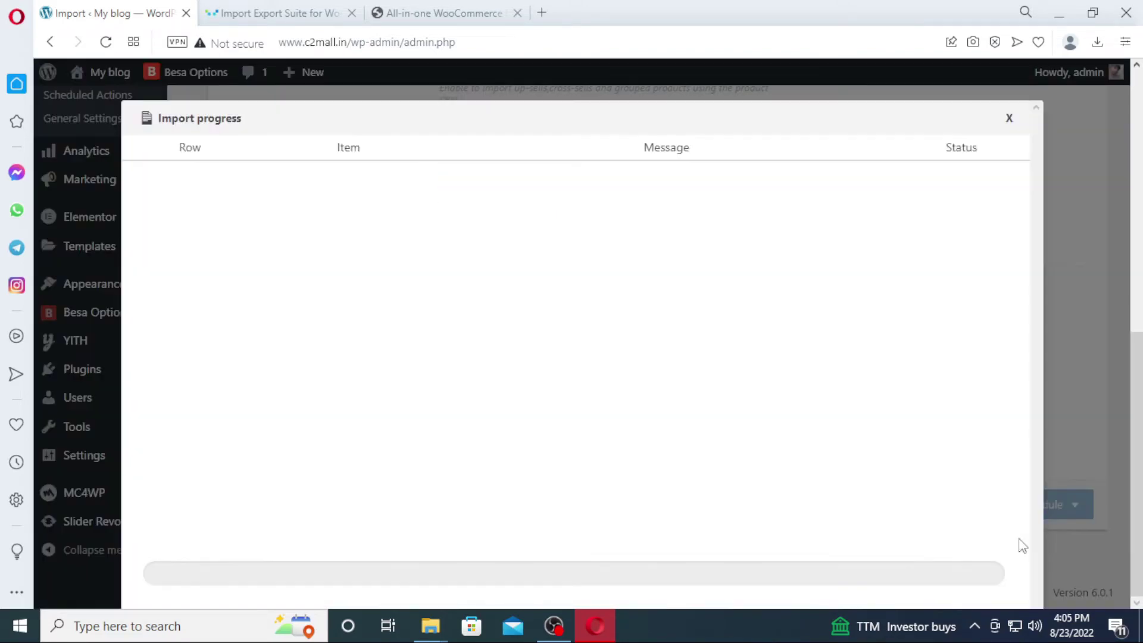
pyautogui.scroll(20, 897, 382)
pyautogui.scroll(-12, 887, 316)
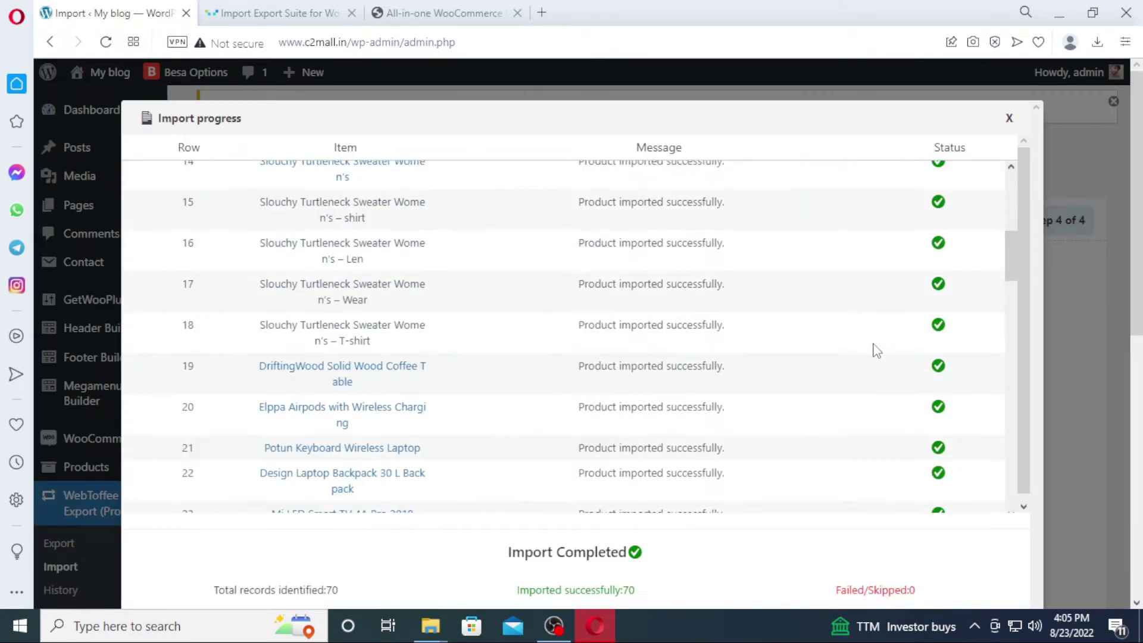
# Step: Review all rows of the product import progress log from first to last and close the log
pyautogui.scroll(-10, 732, 398)
pyautogui.scroll(6, 732, 398)
pyautogui.moveTo(504, 564); pyautogui.dragTo(651, 548)
pyautogui.click(738, 565)
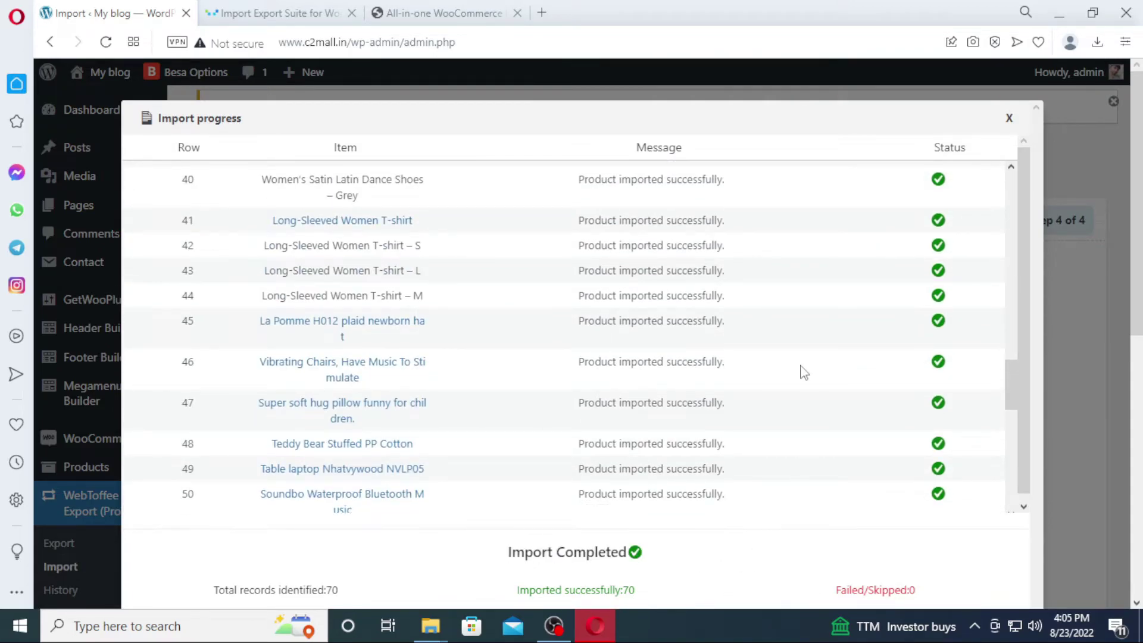
pyautogui.scroll(14, 803, 376)
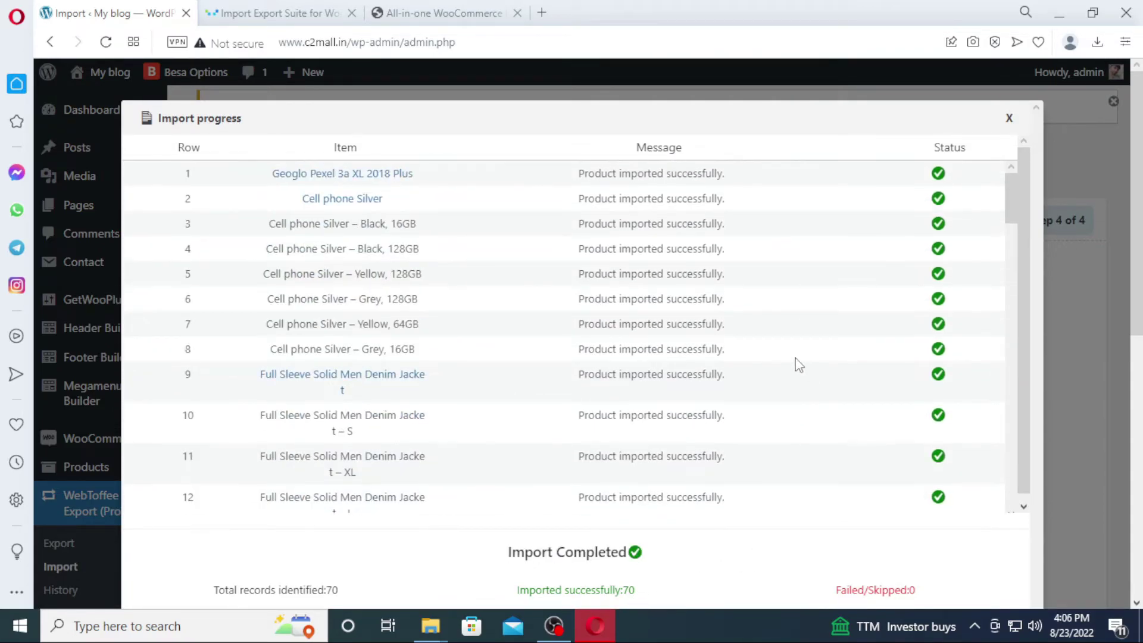
pyautogui.scroll(-20, 799, 365)
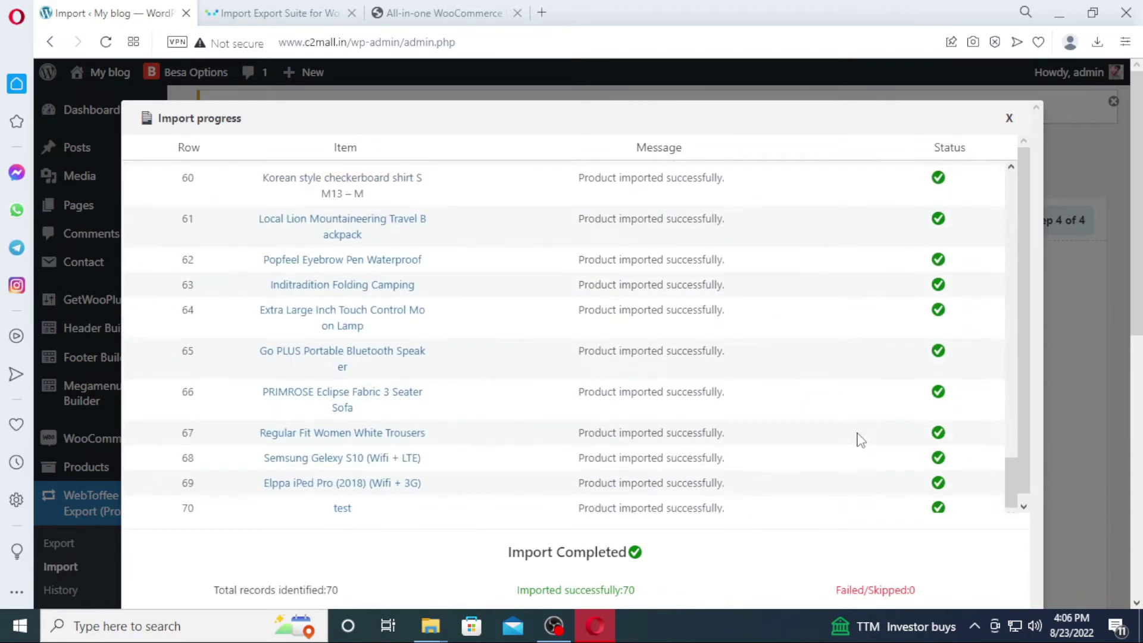
pyautogui.hotkey('ctrl', '0')
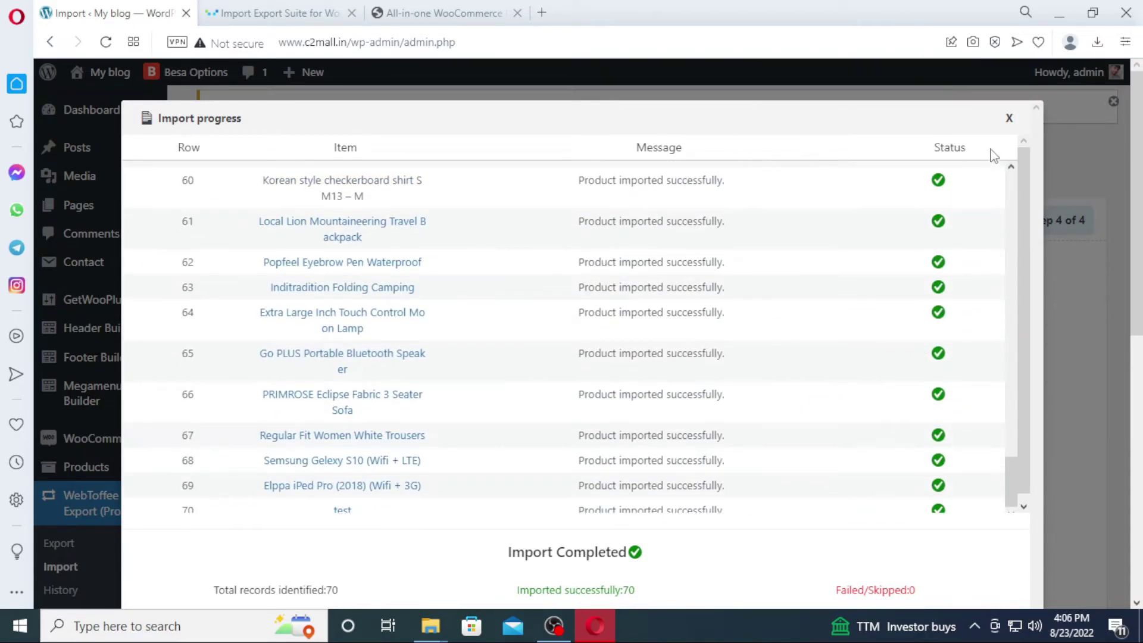
pyautogui.click(1009, 119)
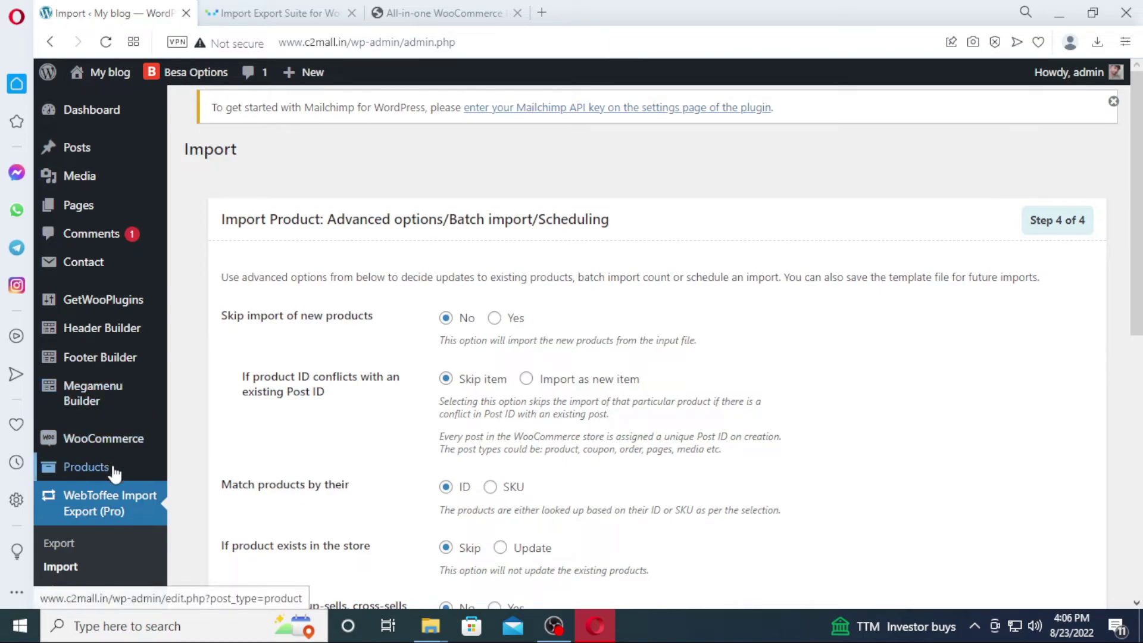
# Step: Open the full product list and look through the restored products
pyautogui.moveTo(98, 473)
pyautogui.click(218, 446)
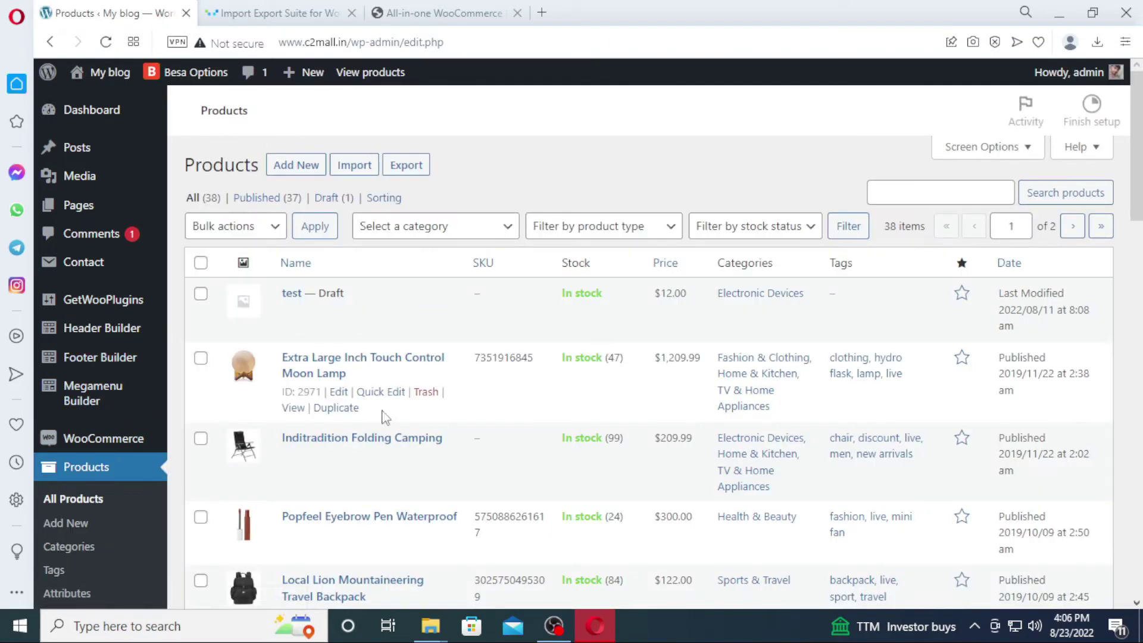
pyautogui.scroll(-6, 577, 411)
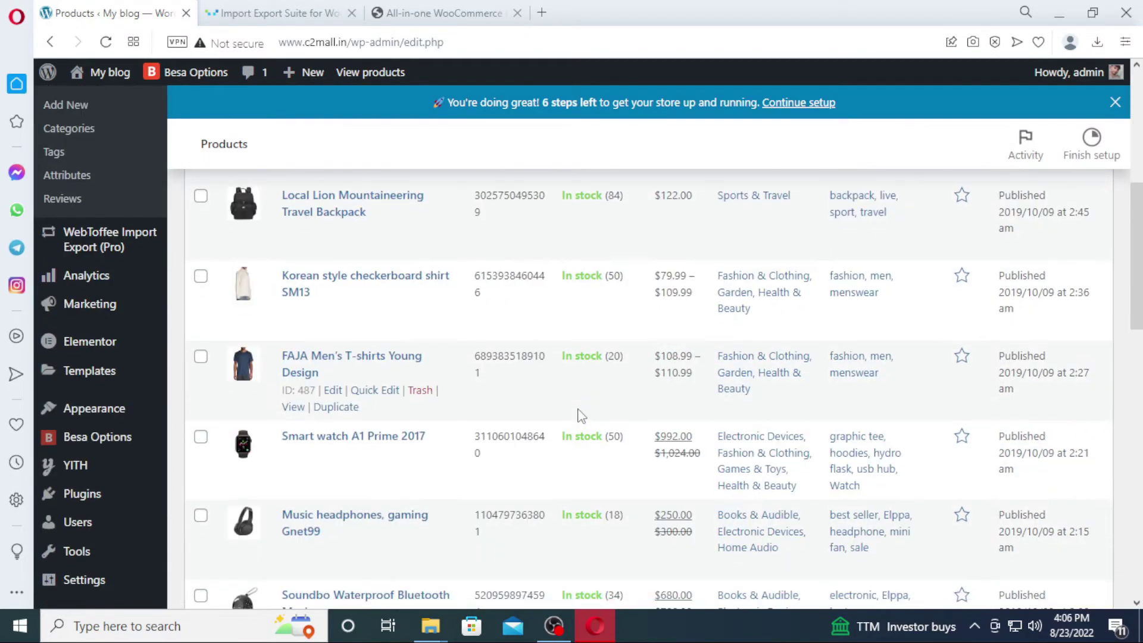
pyautogui.scroll(-8, 580, 415)
pyautogui.scroll(10, 467, 395)
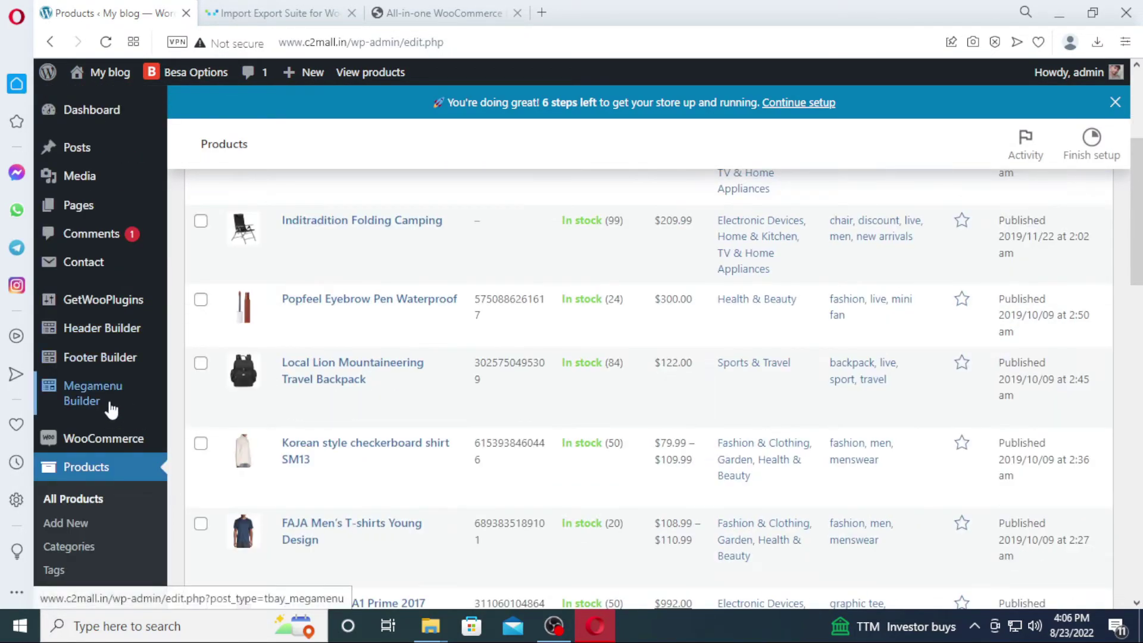
# Step: Open the WooCommerce orders list to check whether it holds any orders
pyautogui.moveTo(110, 439)
pyautogui.click(202, 420)
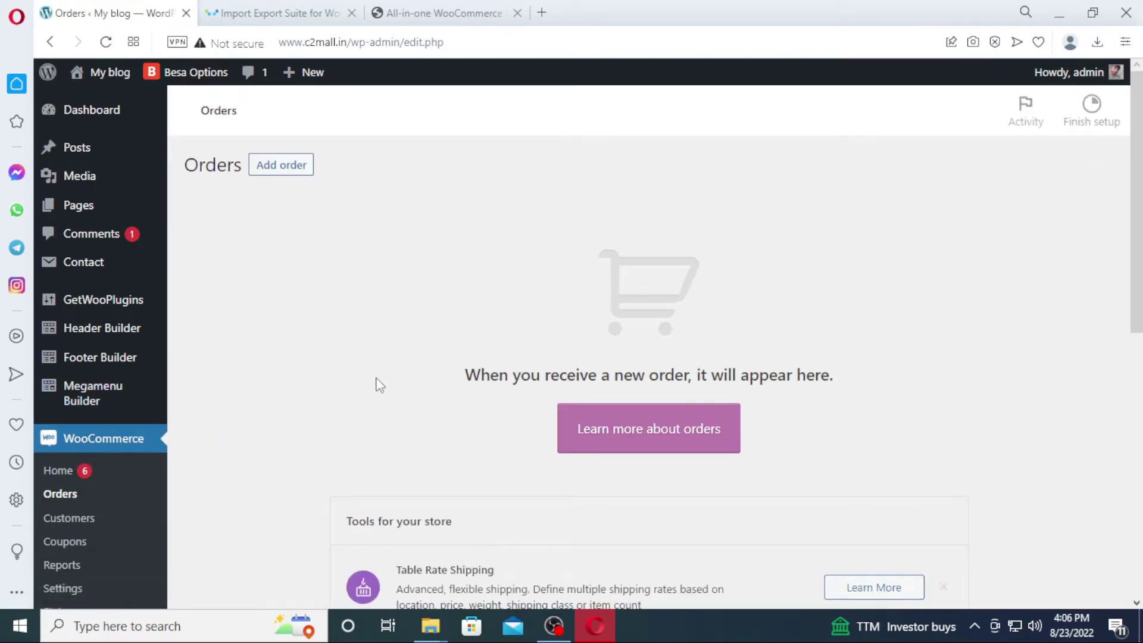
pyautogui.scroll(-7, 200, 387)
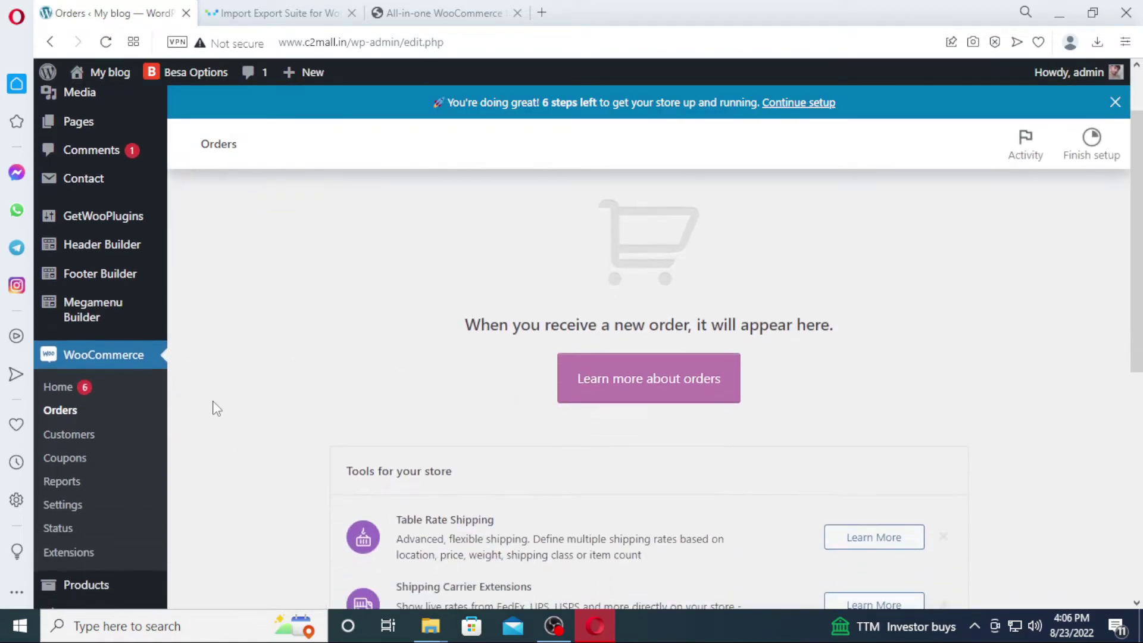
# Step: Start a new WebToffee import with Order as the post type and continue to the import method selection
pyautogui.moveTo(116, 302)
pyautogui.click(213, 306)
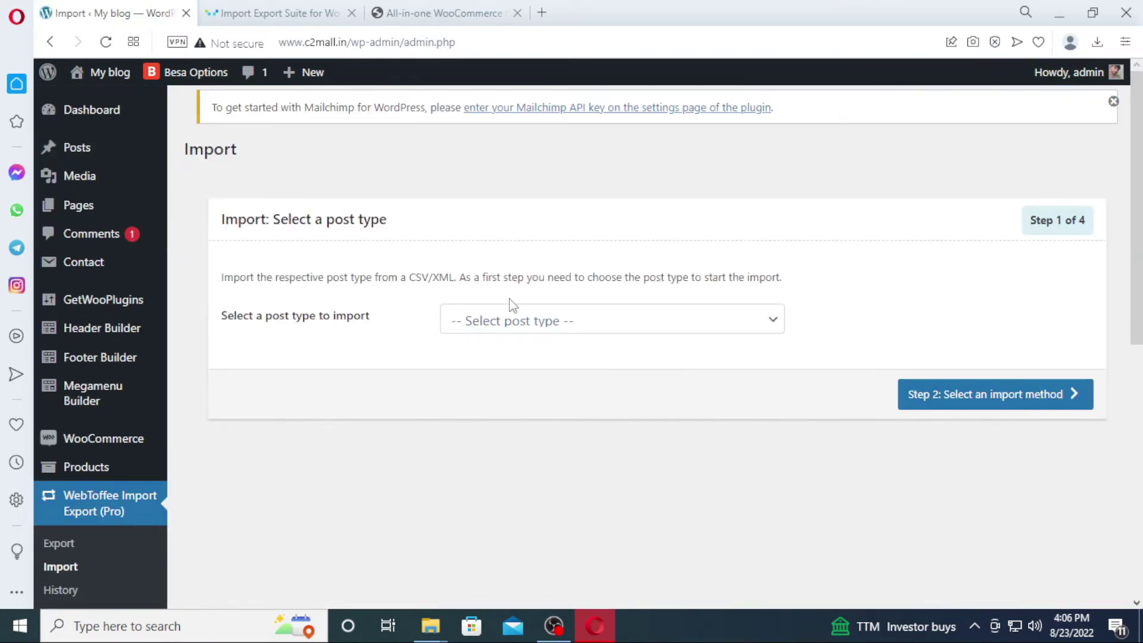
pyautogui.click(575, 317)
pyautogui.click(497, 416)
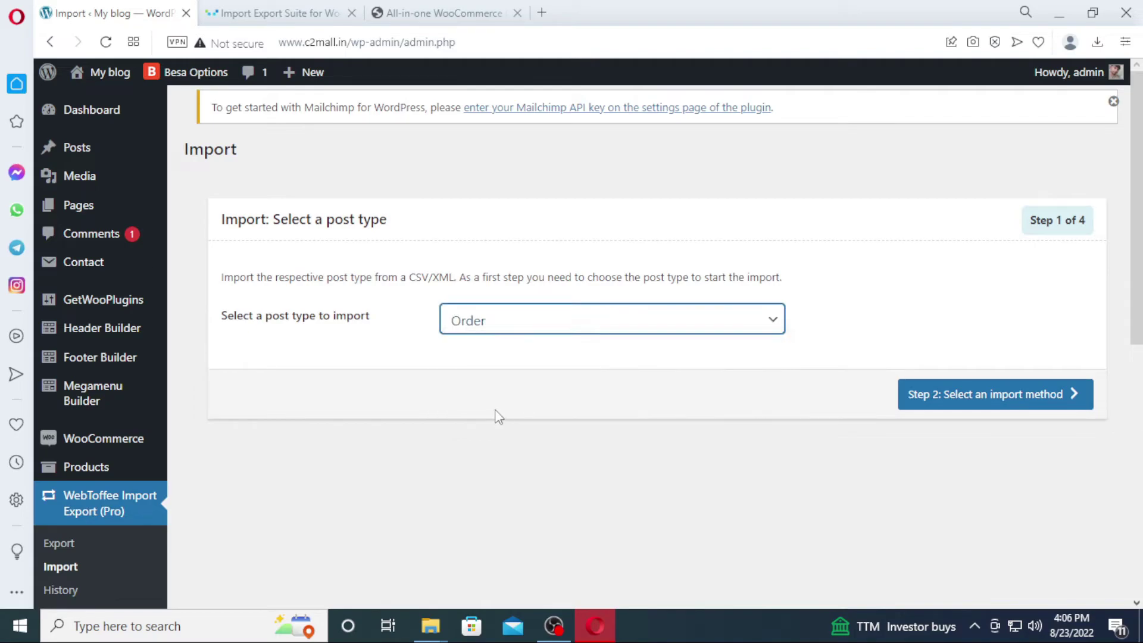
pyautogui.click(963, 395)
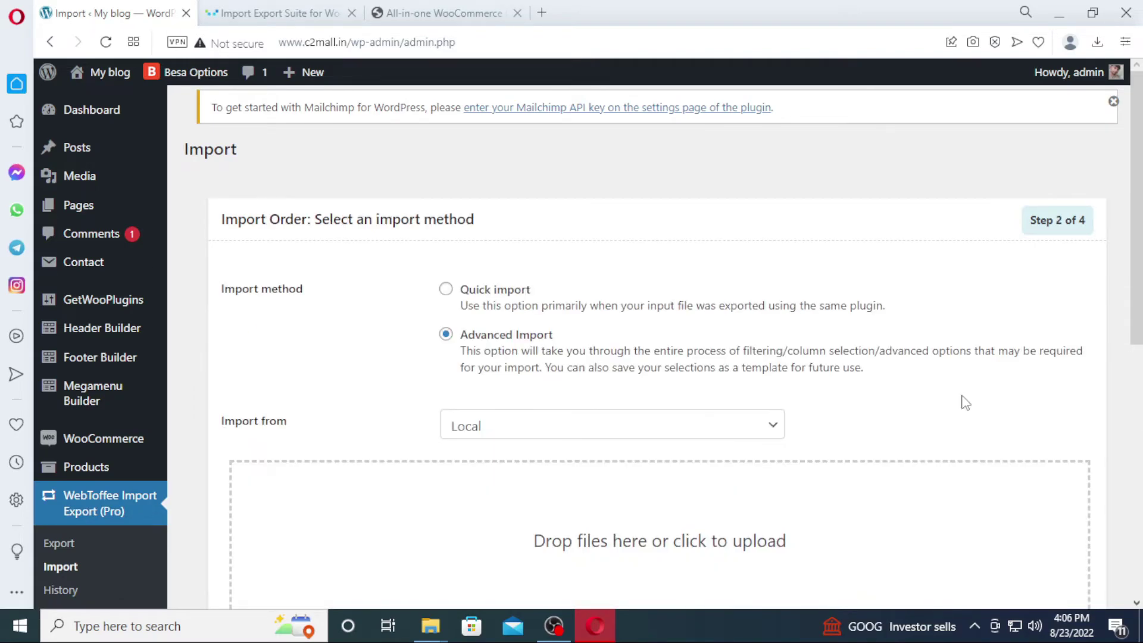
# Step: Upload the file orders (1) from the Downloads folder as the order import file
pyautogui.scroll(-5, 636, 387)
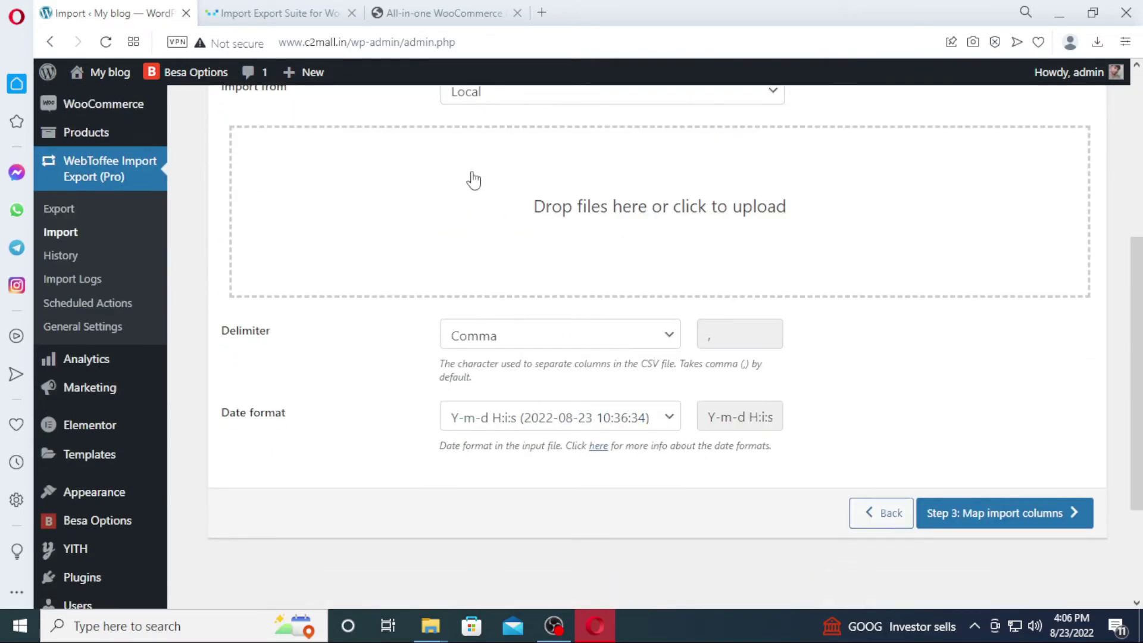
pyautogui.scroll(3, 628, 197)
pyautogui.click(589, 372)
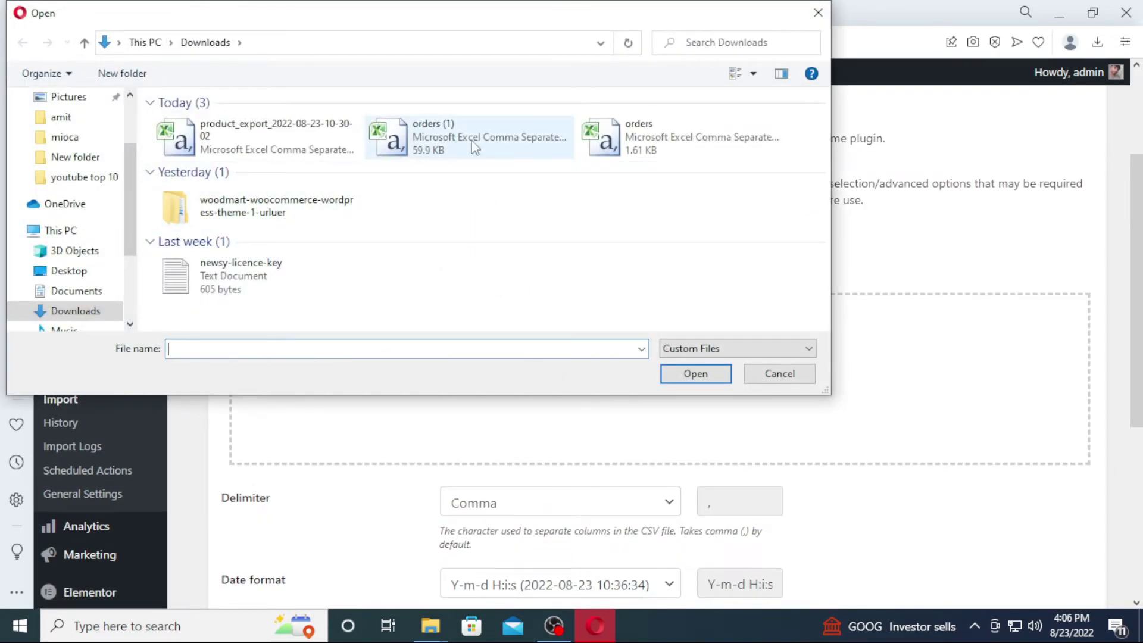
pyautogui.click(427, 145)
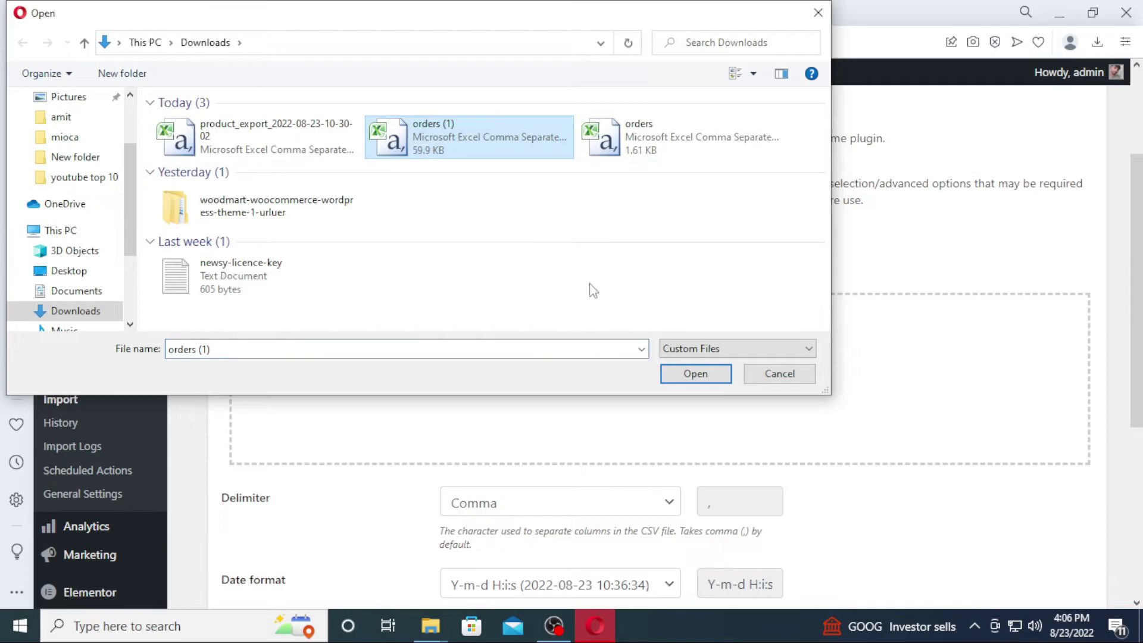
pyautogui.click(695, 373)
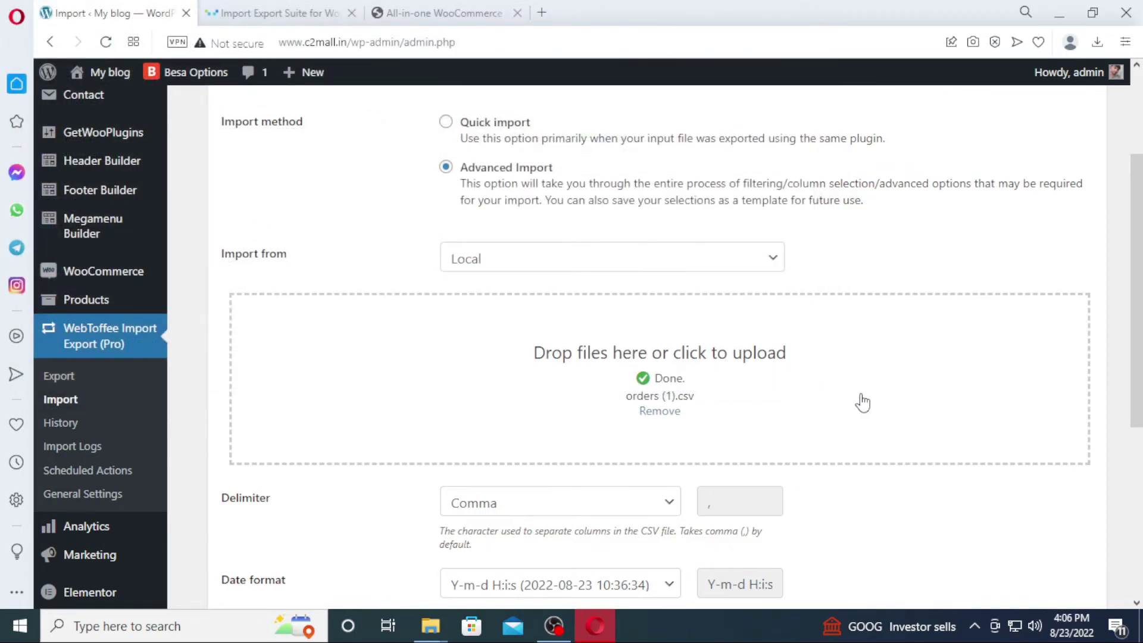
# Step: Accept the default order column mapping, expanding the Hidden meta columns for review, and continue to the advanced options stage
pyautogui.scroll(-5, 869, 399)
pyautogui.click(974, 342)
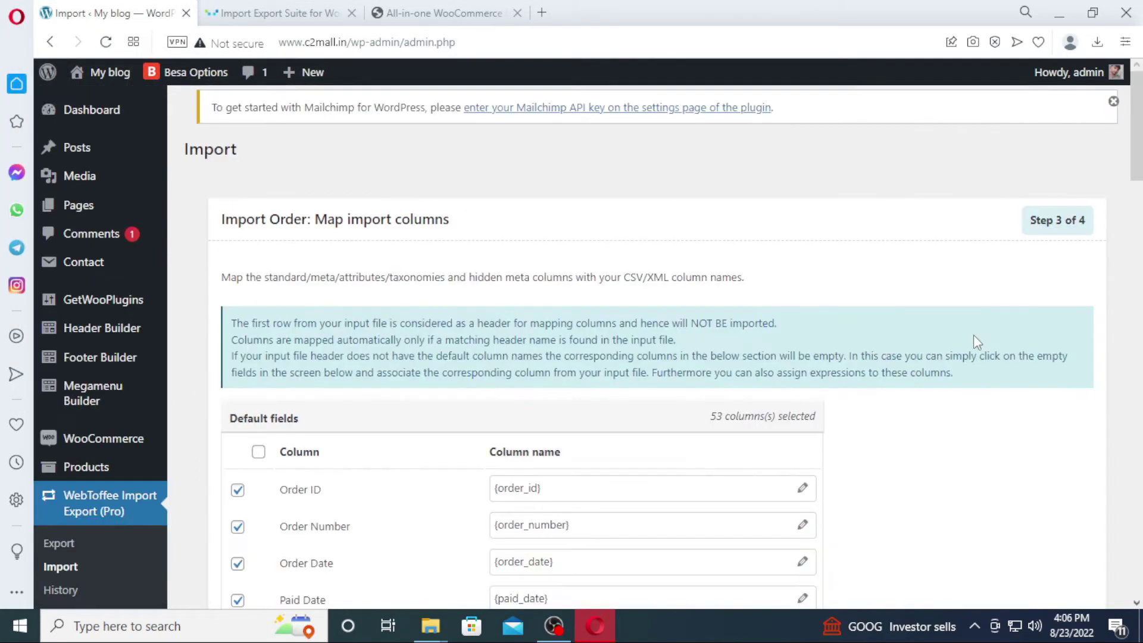
pyautogui.scroll(-6, 721, 351)
pyautogui.scroll(-20, 721, 352)
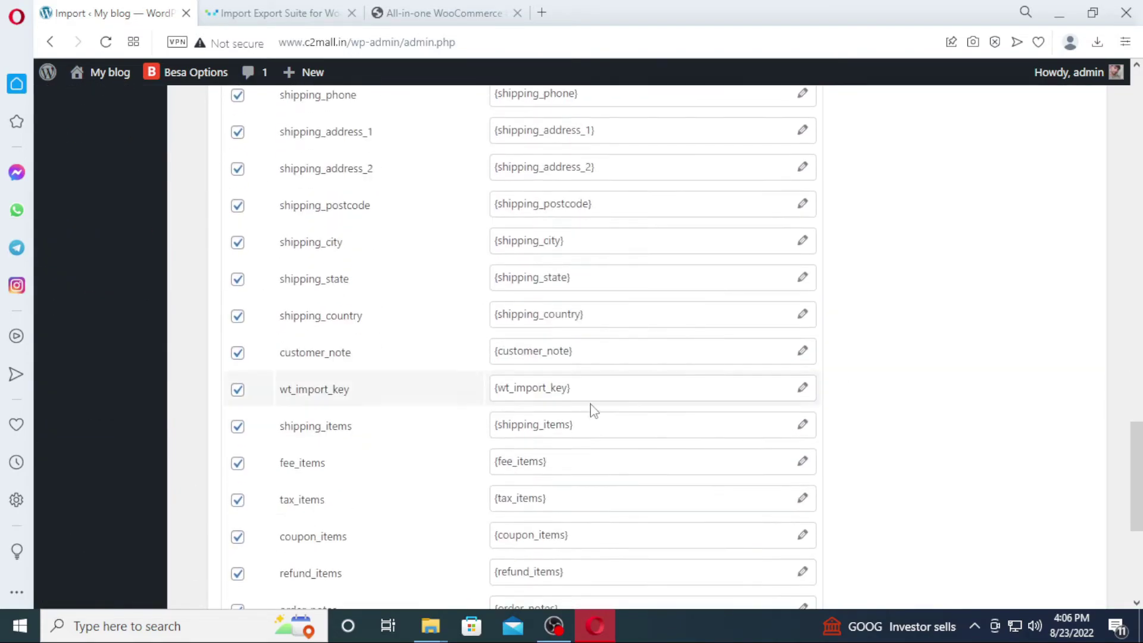
pyautogui.click(241, 439)
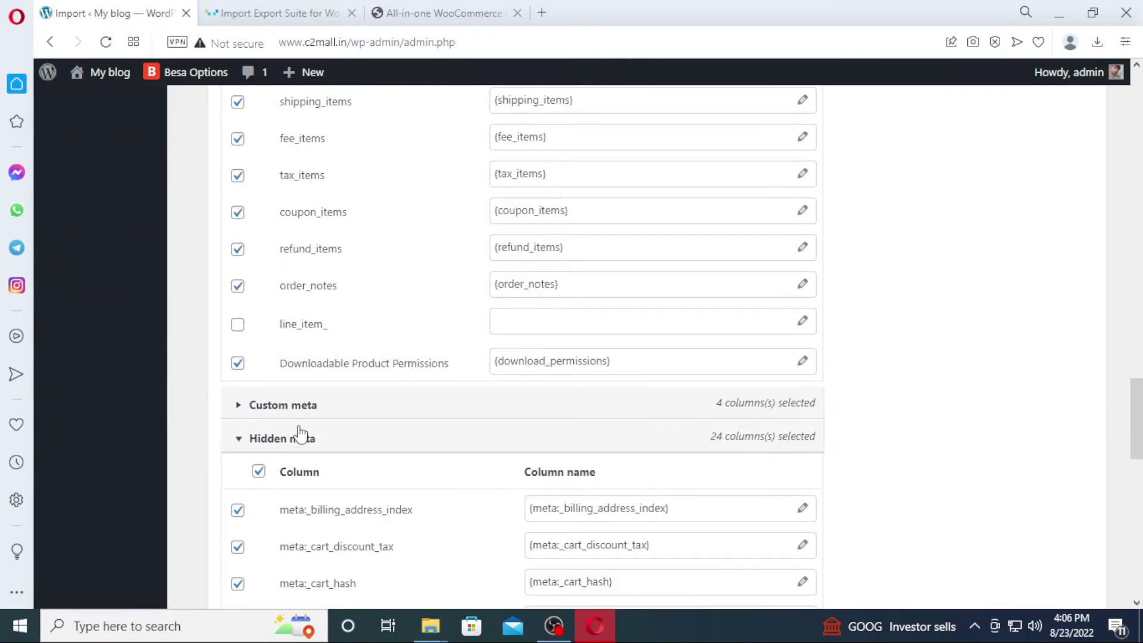
pyautogui.scroll(-6, 857, 420)
pyautogui.scroll(-4, 903, 426)
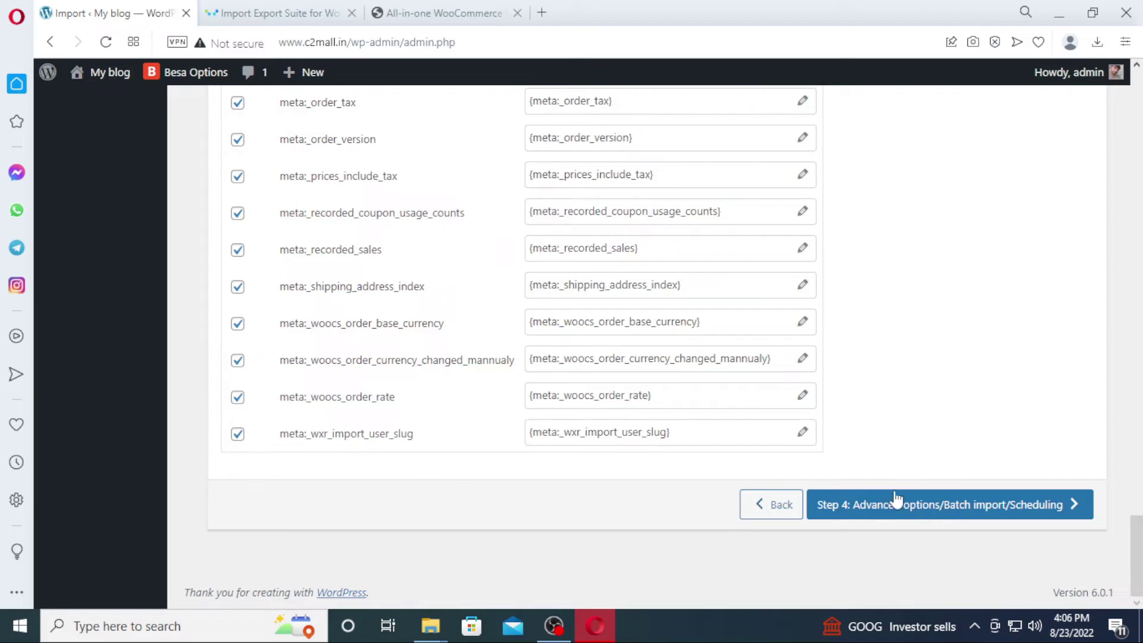
pyautogui.click(849, 512)
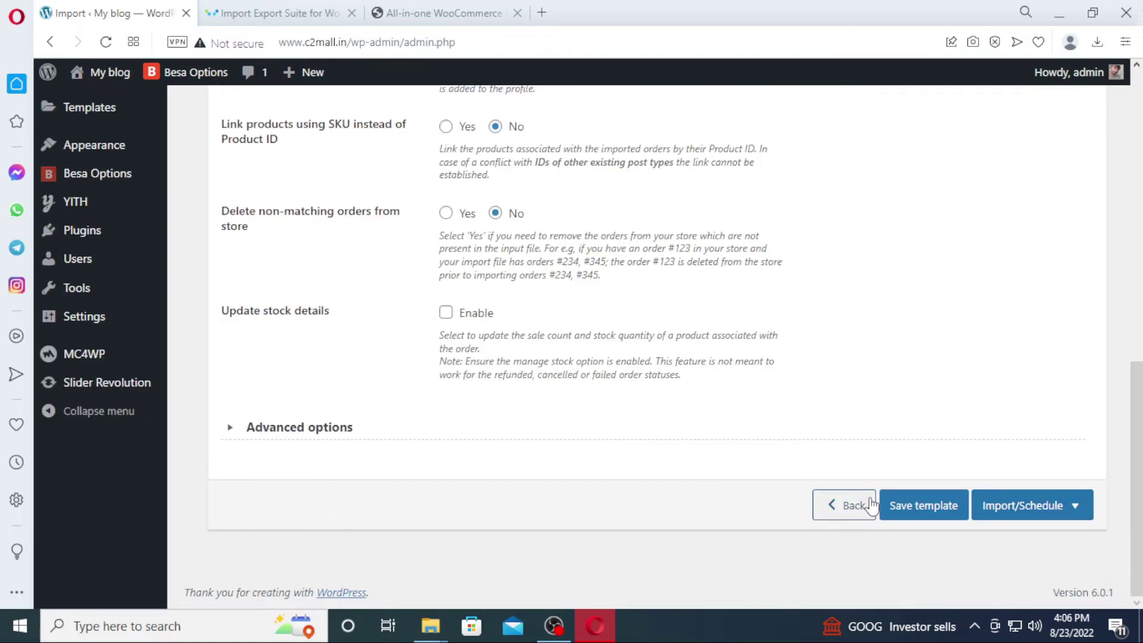
# Step: Review the order import's advanced options, leave them at their defaults, and run the import immediately
pyautogui.scroll(4, 876, 319)
pyautogui.scroll(-4, 876, 319)
pyautogui.scroll(12, 876, 319)
pyautogui.scroll(-4, 989, 382)
pyautogui.scroll(-8, 990, 383)
pyautogui.click(1020, 507)
pyautogui.click(1020, 539)
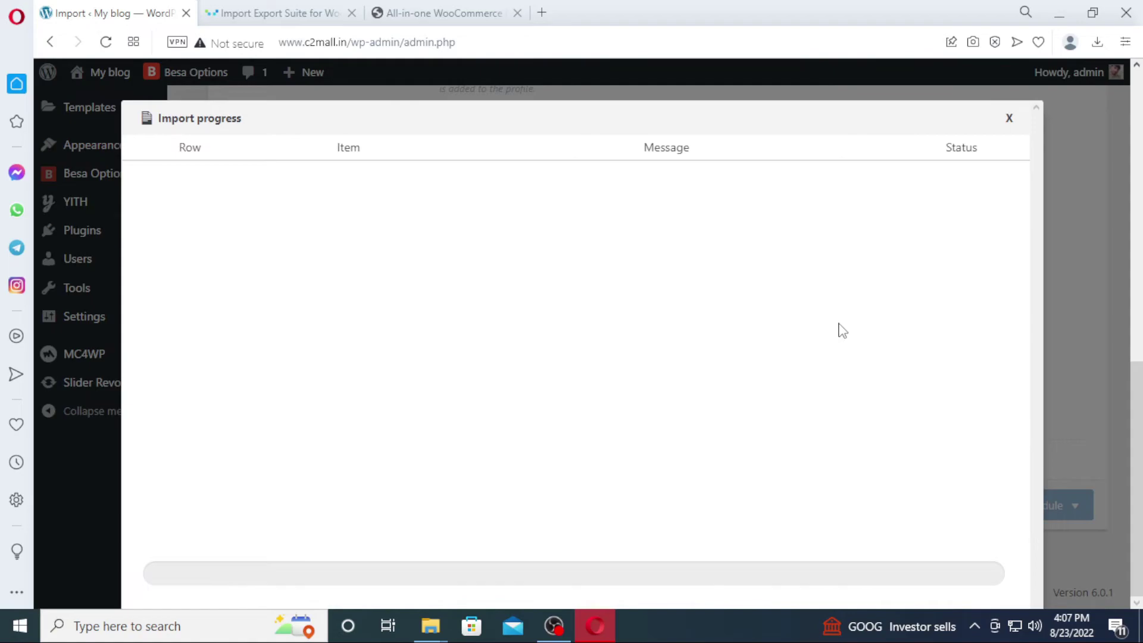
# Step: Look through the imported rows and completion summary in the order import progress log, and close the log
pyautogui.scroll(5, 828, 321)
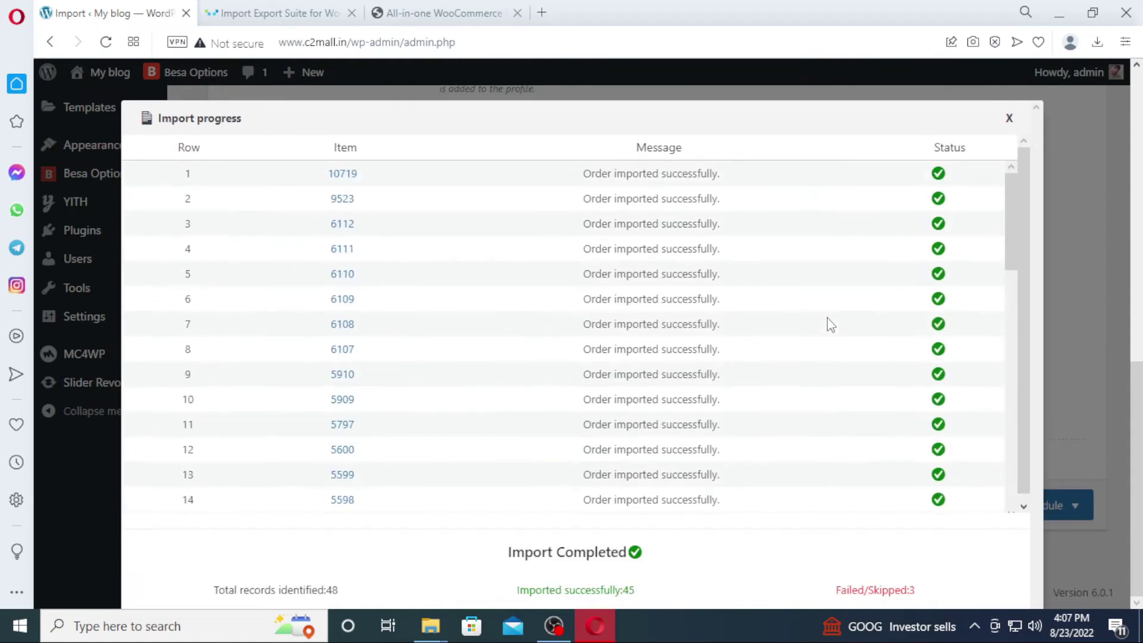
pyautogui.scroll(-3, 785, 257)
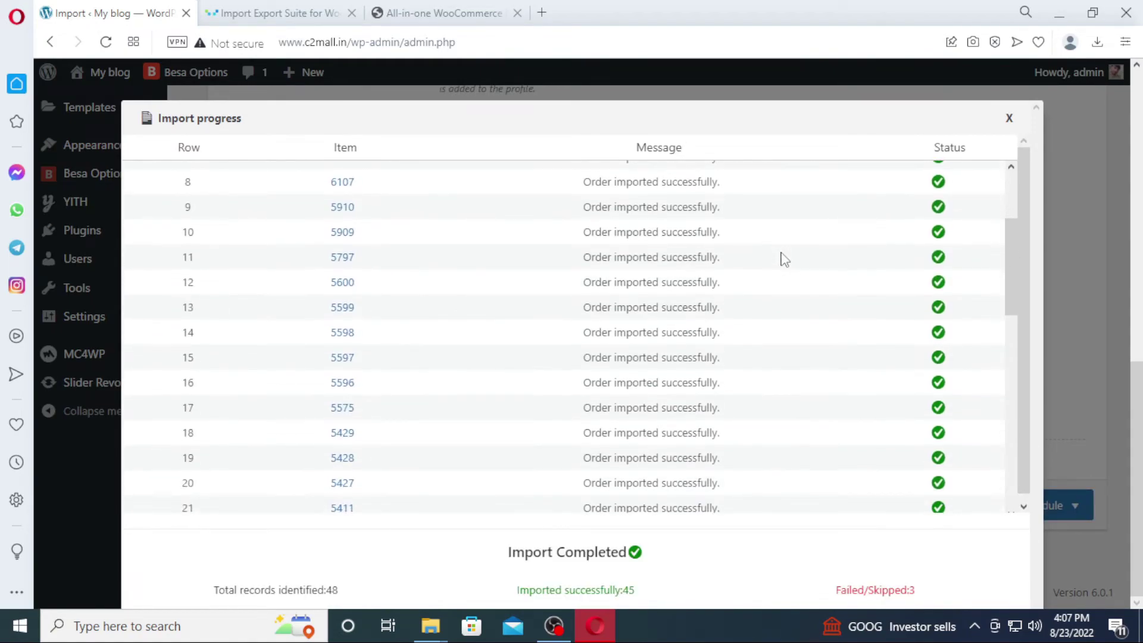
pyautogui.scroll(3, 785, 260)
pyautogui.scroll(-3, 785, 260)
pyautogui.doubleClick(587, 552)
pyautogui.click(577, 569)
pyautogui.click(1010, 119)
# Step: Open the WooCommerce orders list and look through the restored orders
pyautogui.scroll(15, 316, 306)
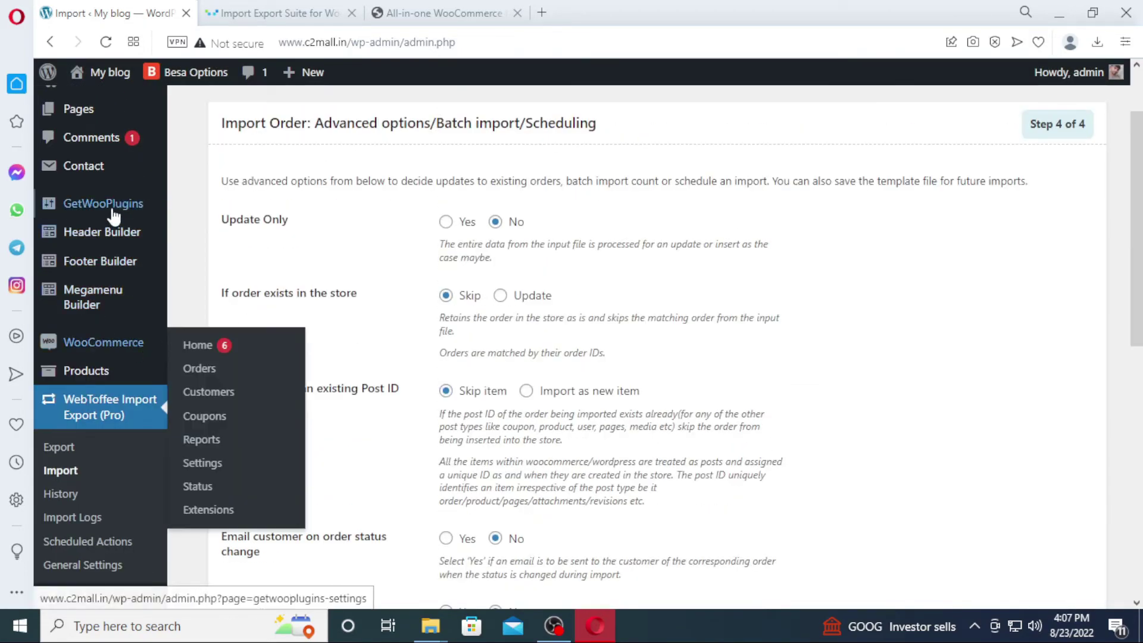
pyautogui.scroll(3, 123, 209)
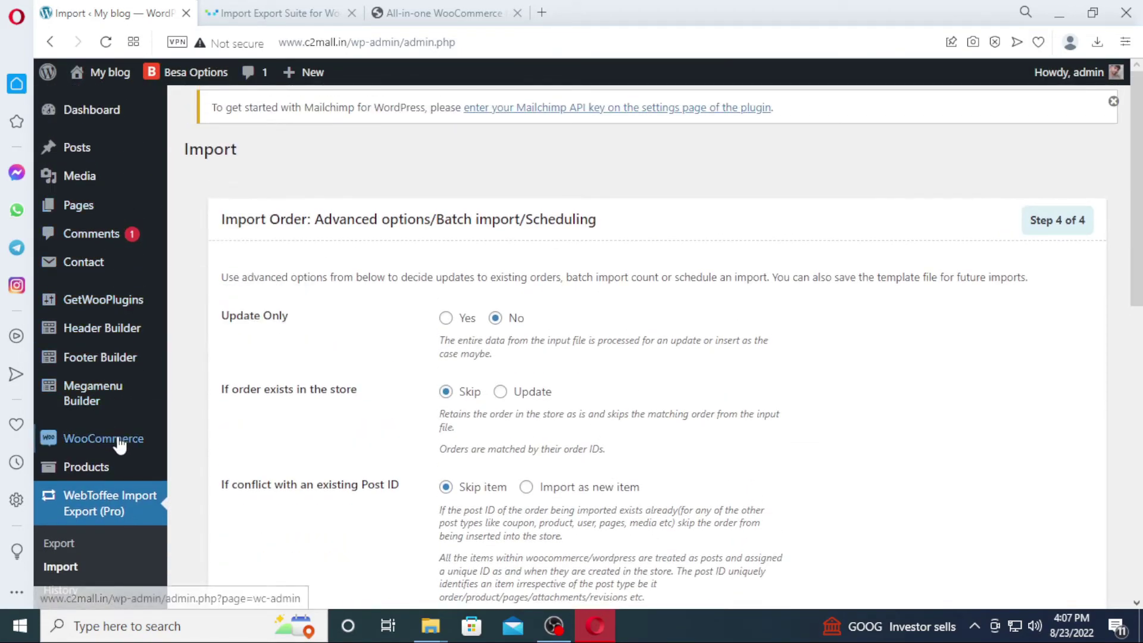
pyautogui.moveTo(120, 438)
pyautogui.click(208, 425)
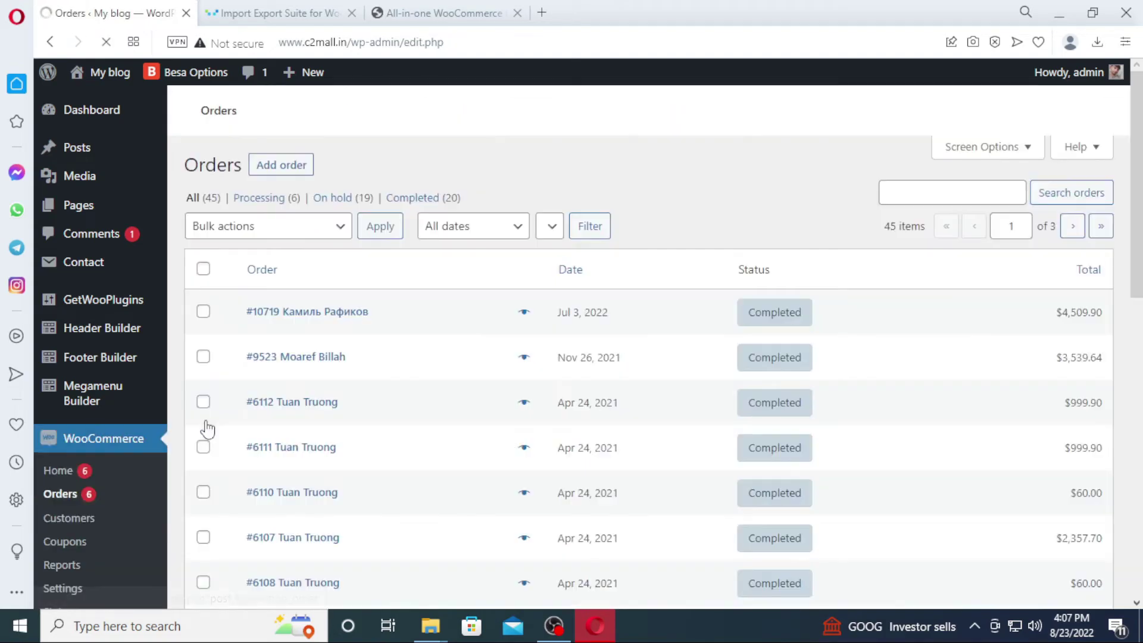
pyautogui.scroll(-10, 698, 316)
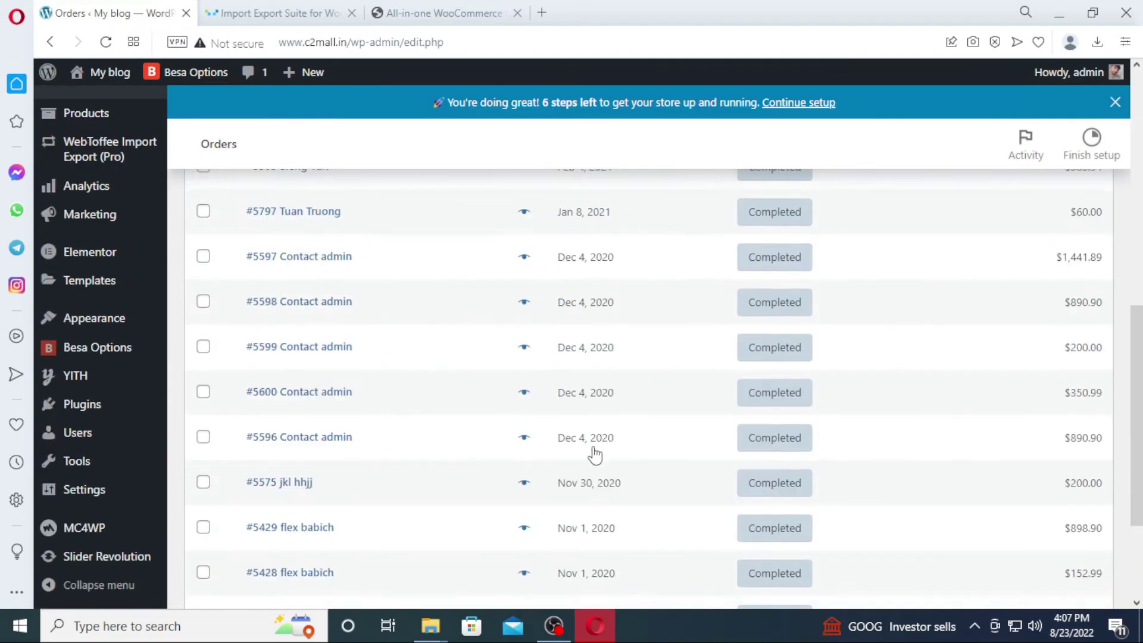
pyautogui.scroll(10, 589, 488)
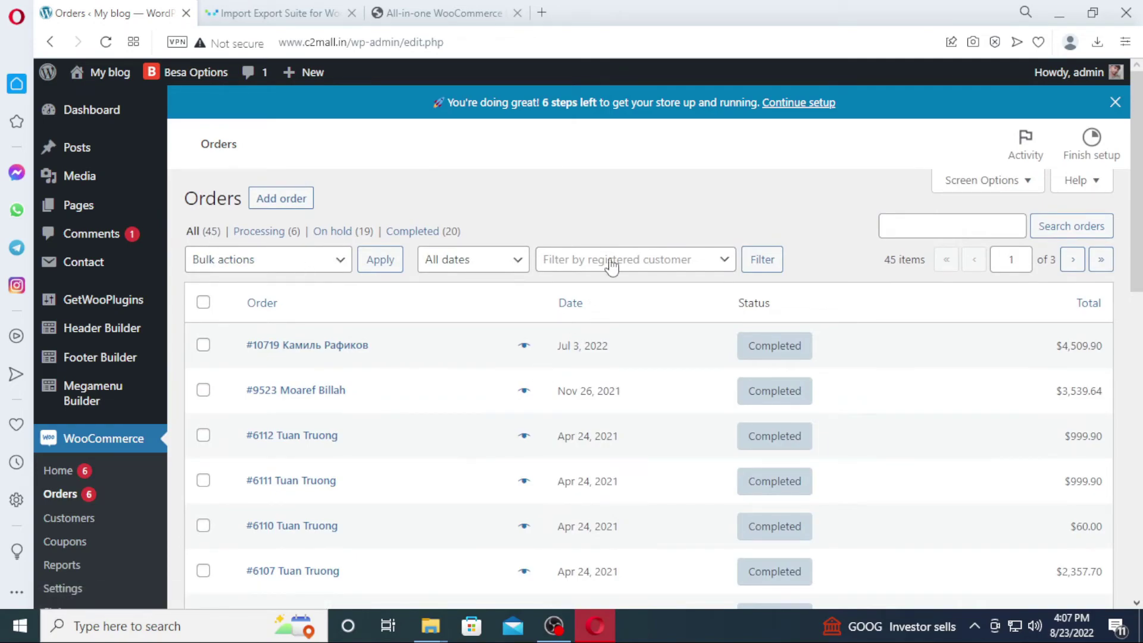
pyautogui.scroll(-4, 584, 426)
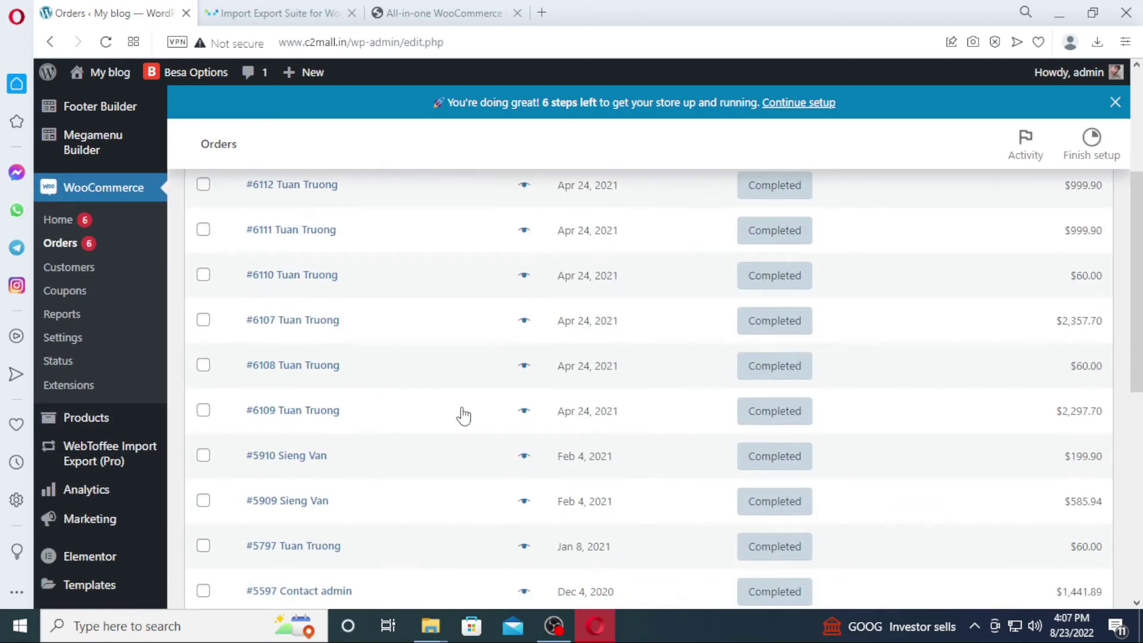
pyautogui.scroll(4, 510, 440)
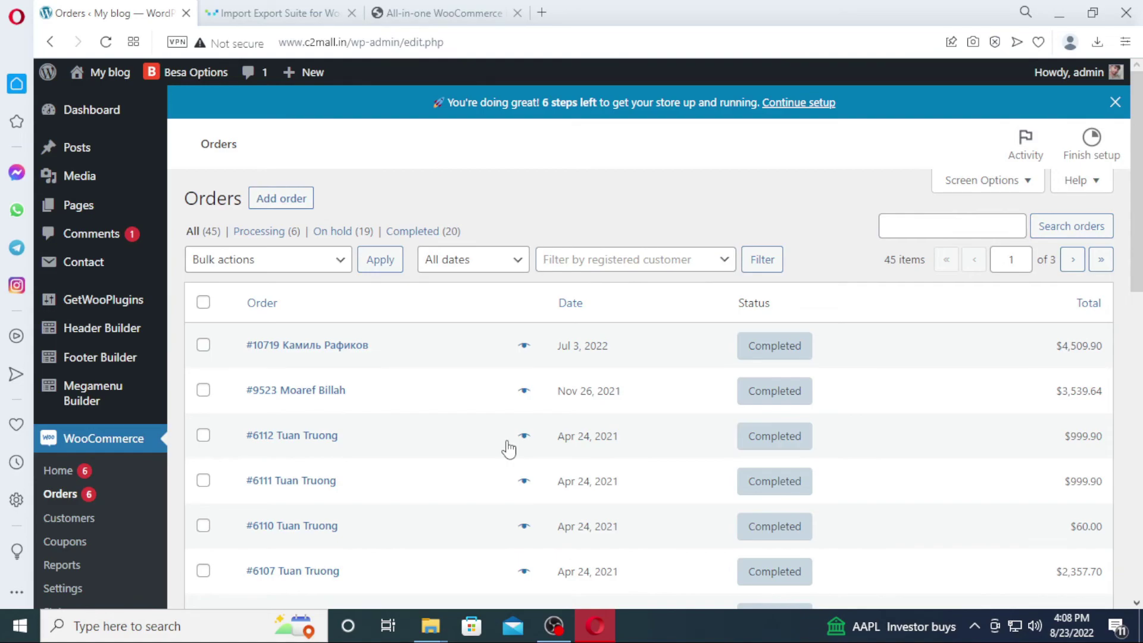
# Step: Check the All-in-one WooCommerce Import Export Suite product page, and browse the restored products on the live store's home page
pyautogui.click(425, 12)
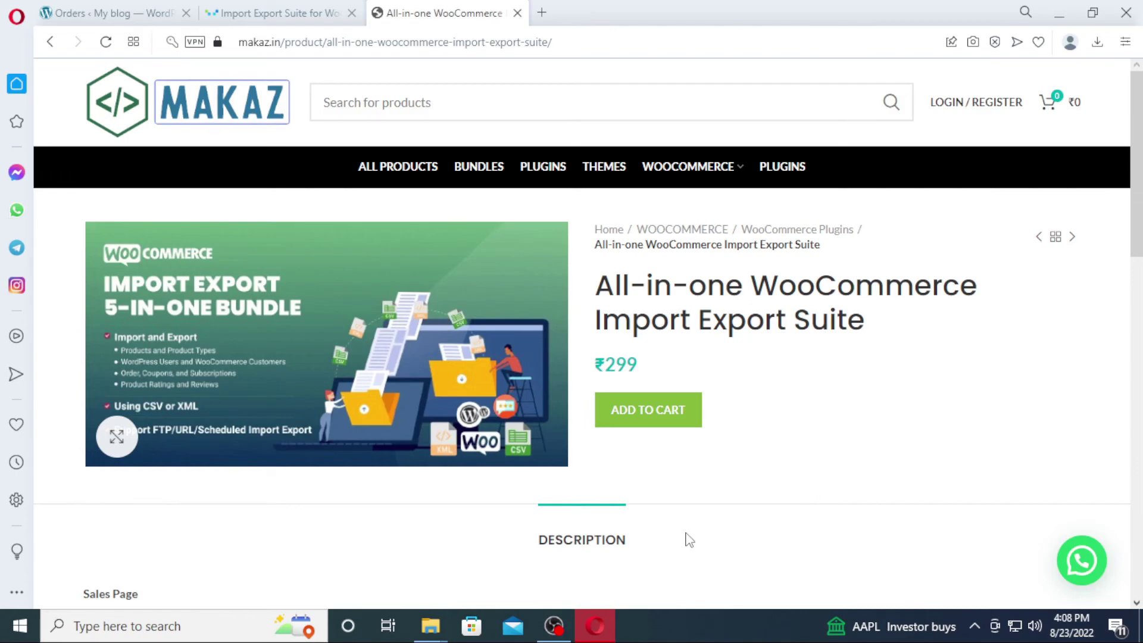
pyautogui.click(101, 8)
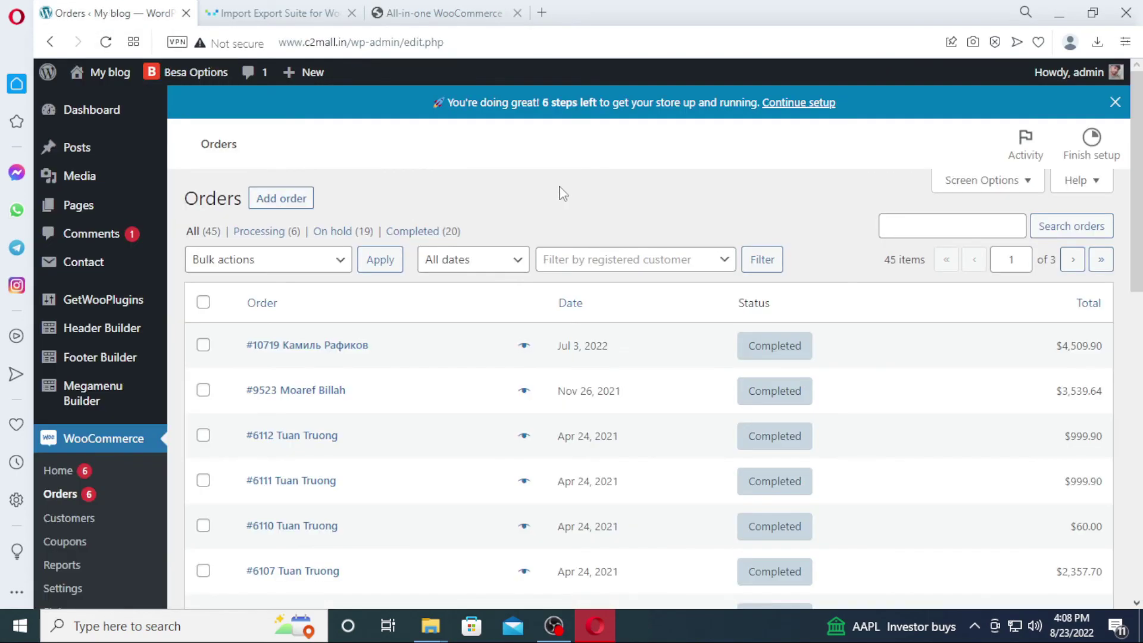
pyautogui.moveTo(110, 75)
pyautogui.click(113, 108)
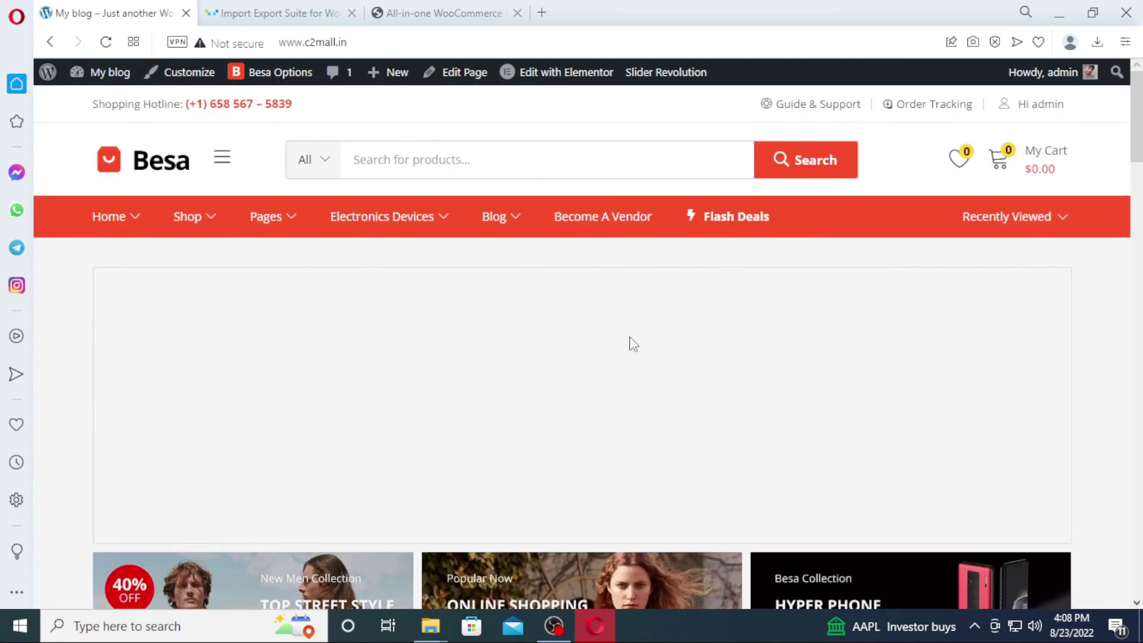
pyautogui.scroll(-3, 613, 357)
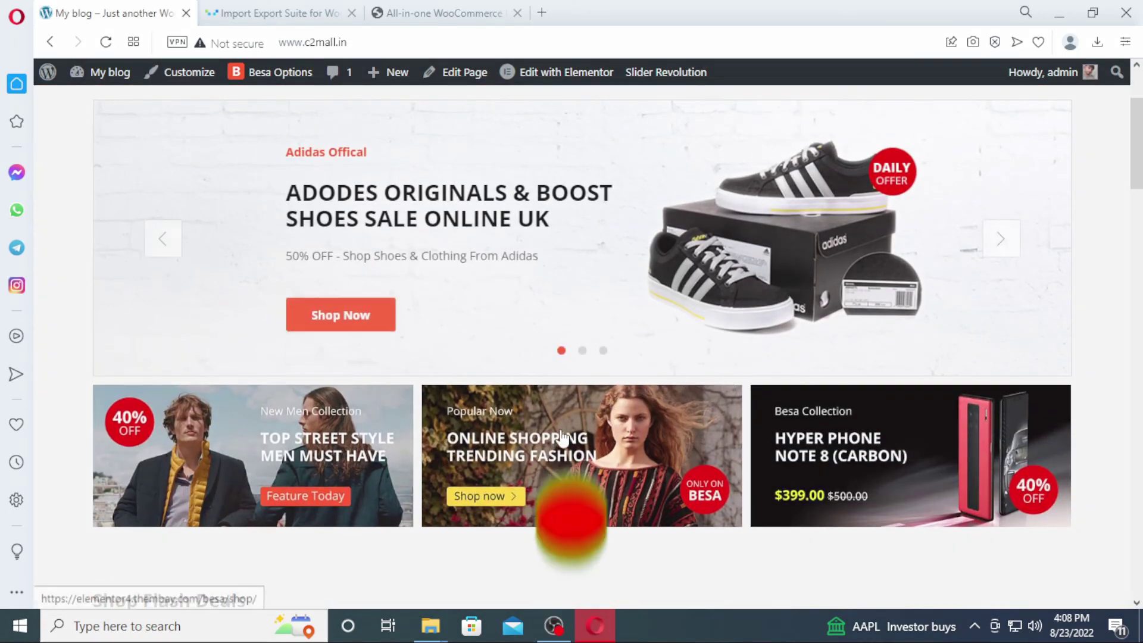
pyautogui.scroll(-5, 533, 407)
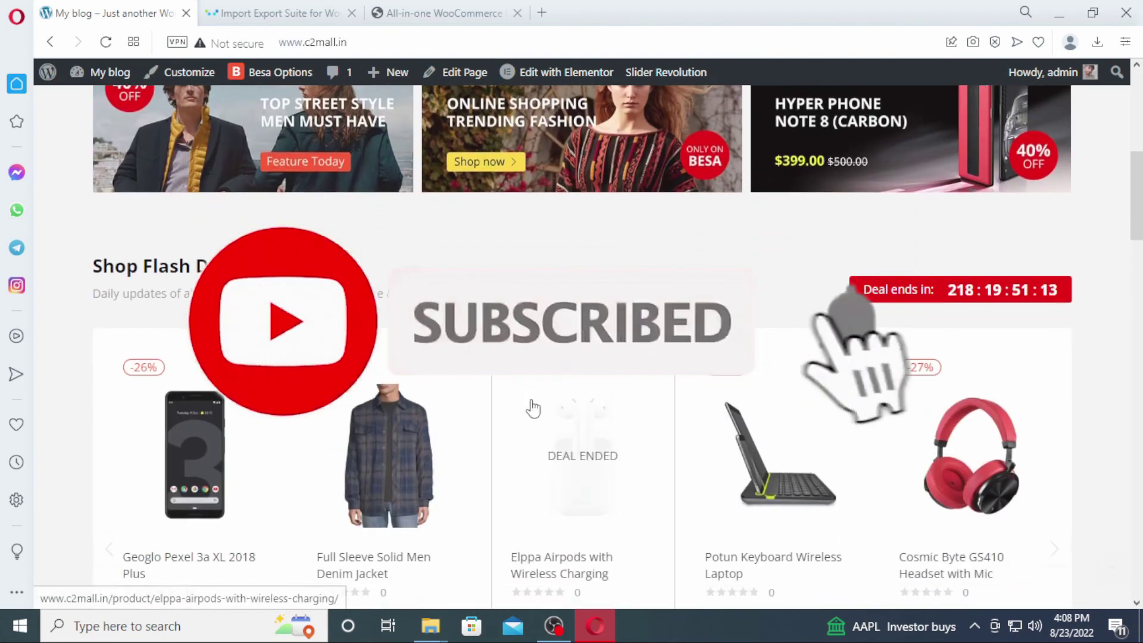
pyautogui.scroll(-7, 533, 408)
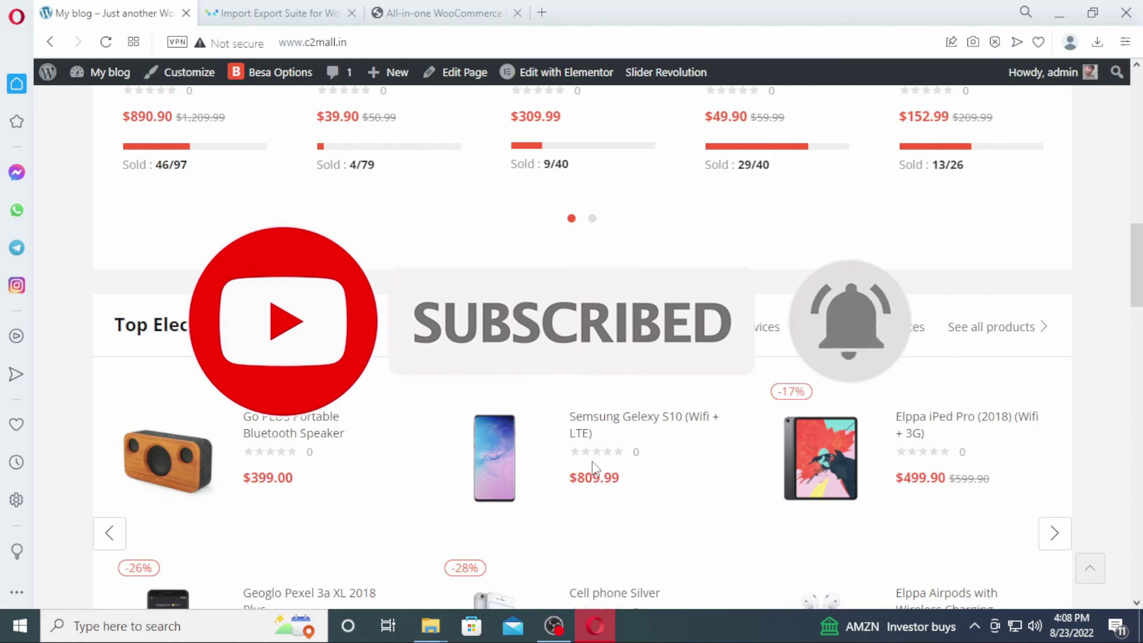
pyautogui.scroll(-6, 613, 474)
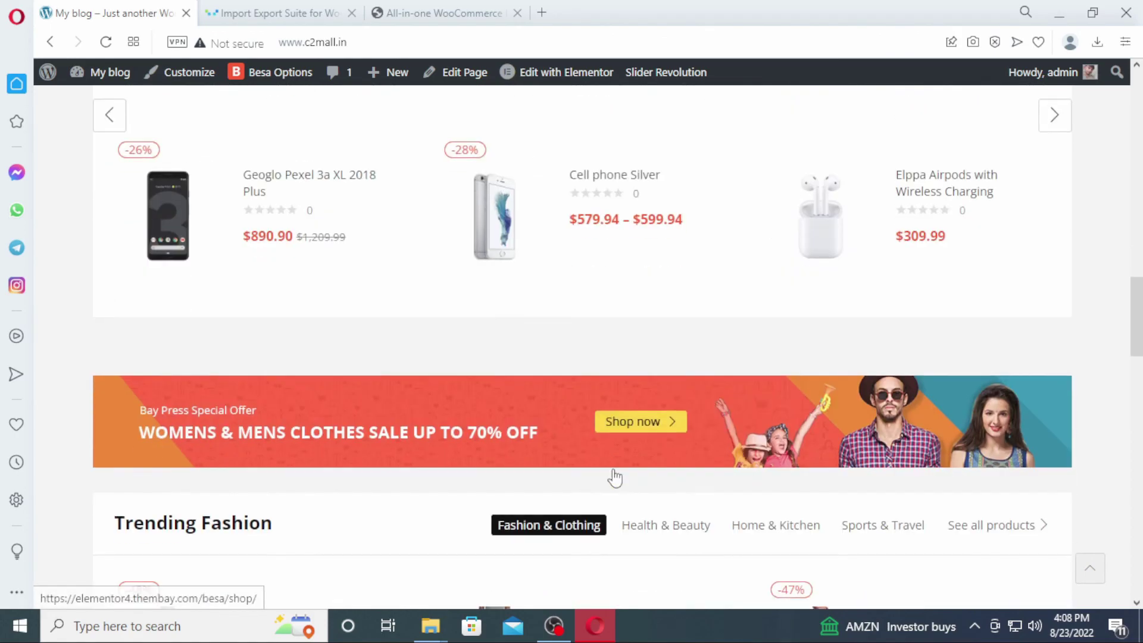
pyautogui.scroll(-5, 613, 475)
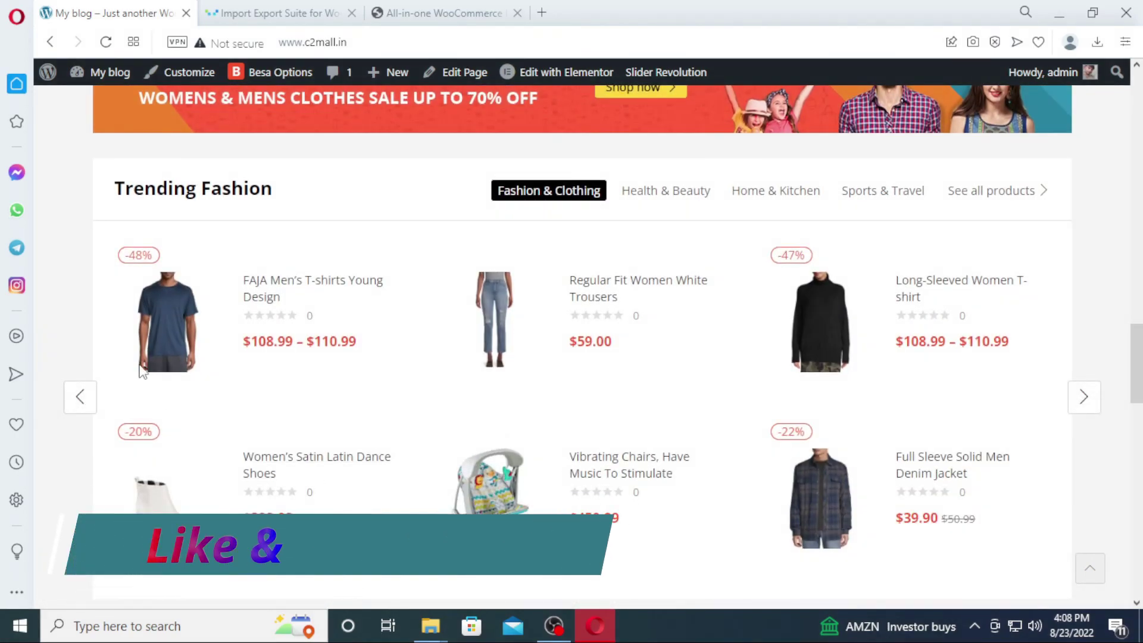